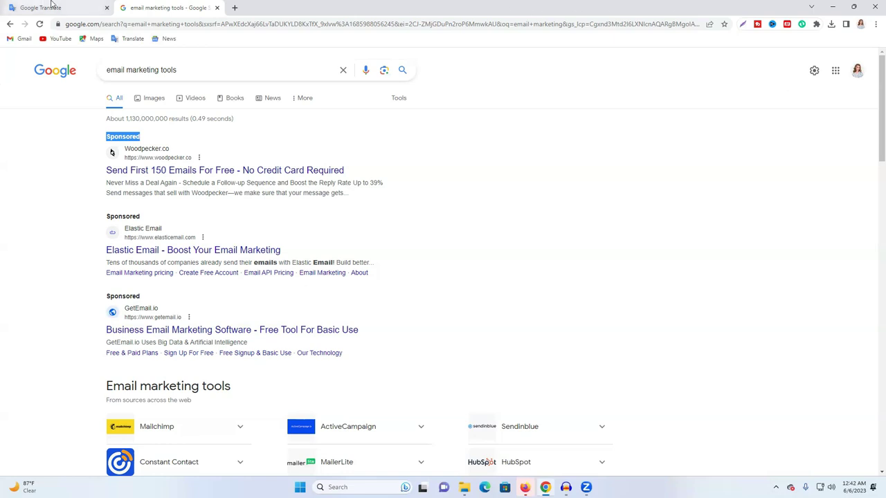
# - Switch to Google Translate, clear the source text, and enter SEM and SEO on separate lines
pyautogui.click(51, 6)
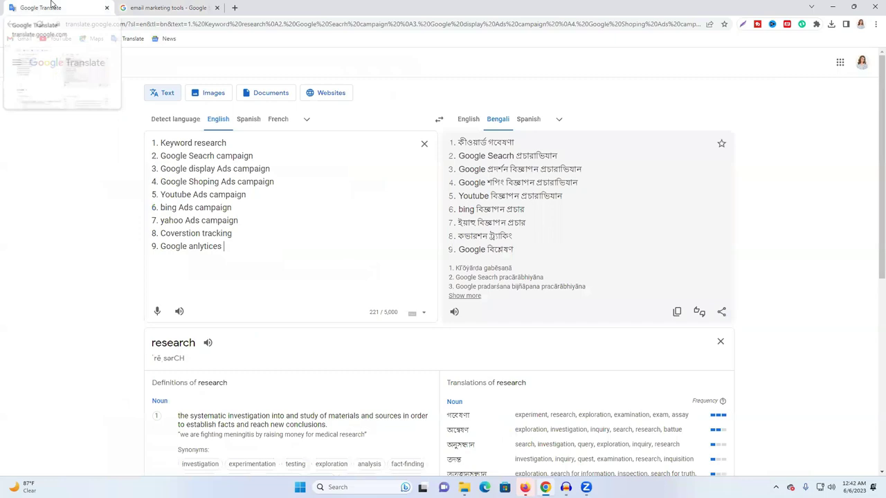
pyautogui.click(426, 144)
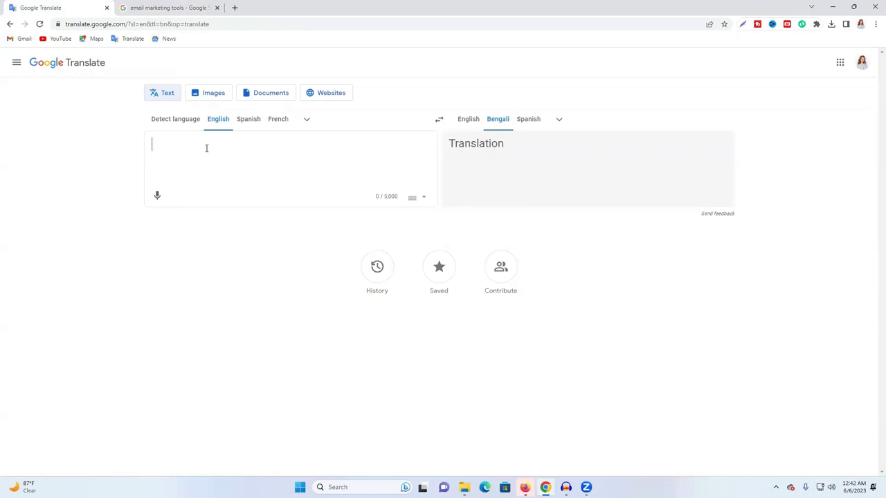
pyautogui.write('SE')
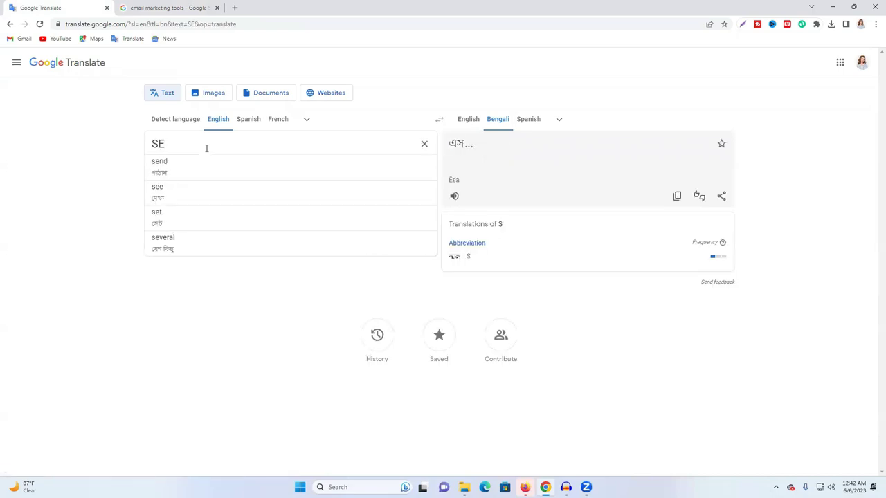
pyautogui.write('M')
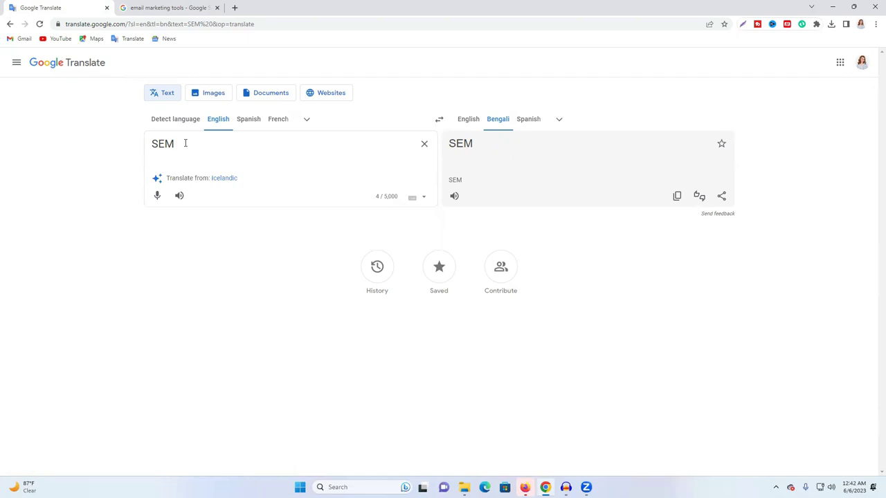
pyautogui.press('Return')
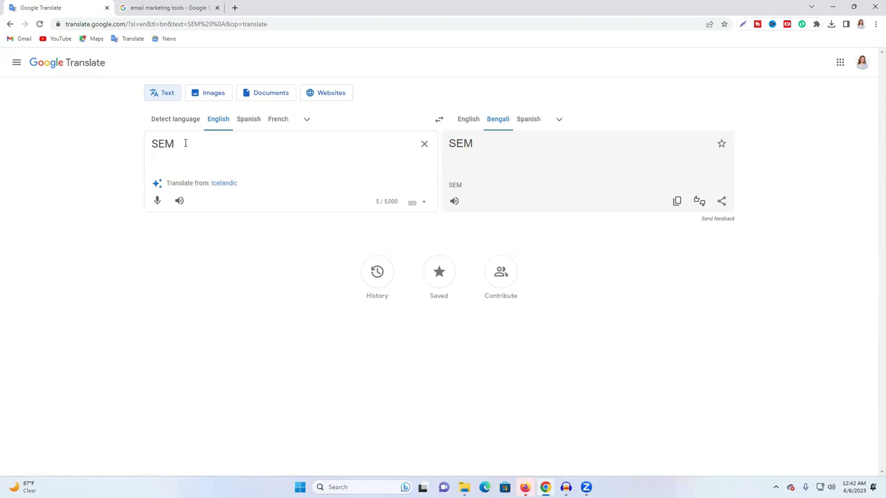
pyautogui.write('SEO')
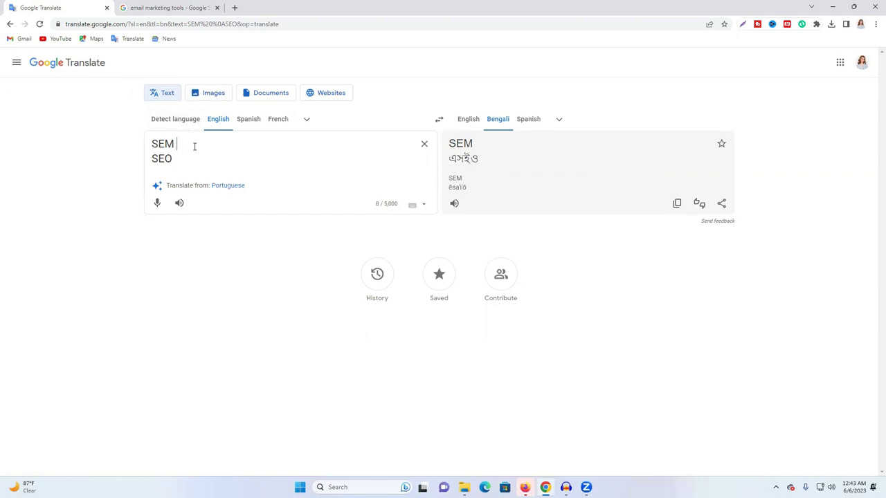
# - Expand the first line to "SEM (Search engine Marketing", correcting the spelling of "engine", and keep SEO on its own second line
pyautogui.write('(Se')
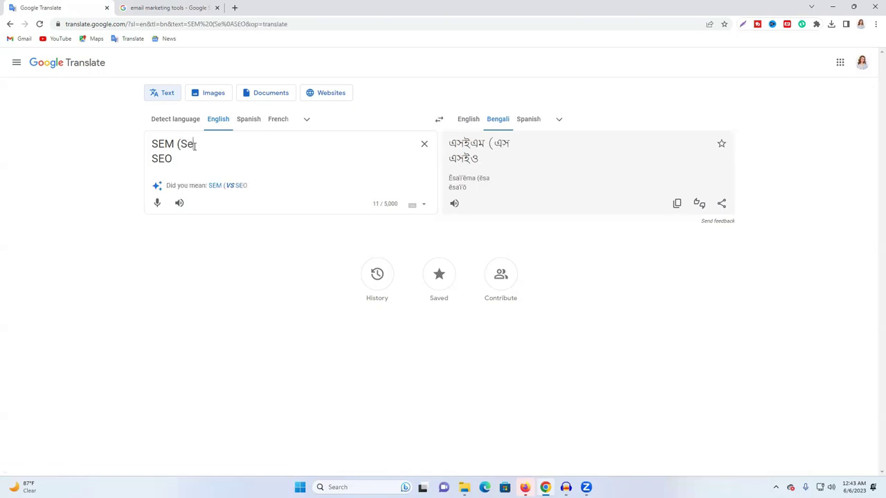
pyautogui.write('arch')
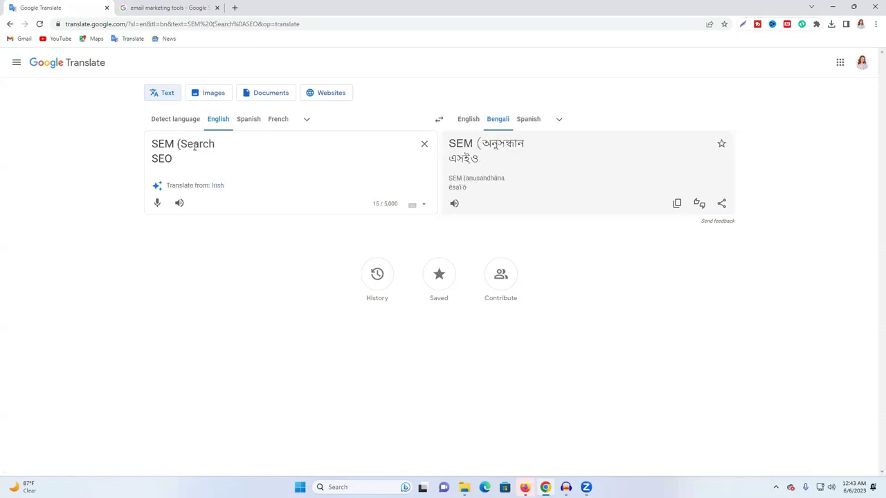
pyautogui.write(' engin')
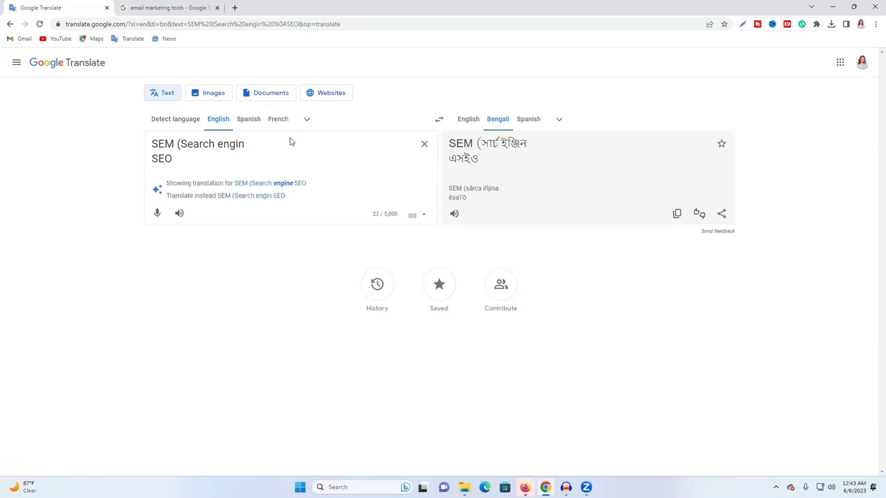
pyautogui.click(294, 184)
pyautogui.doubleClick(263, 143)
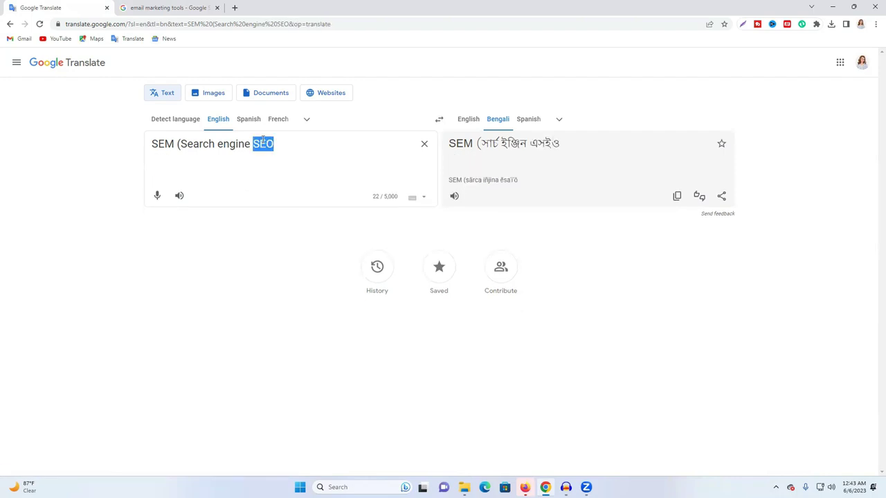
pyautogui.write('Mark')
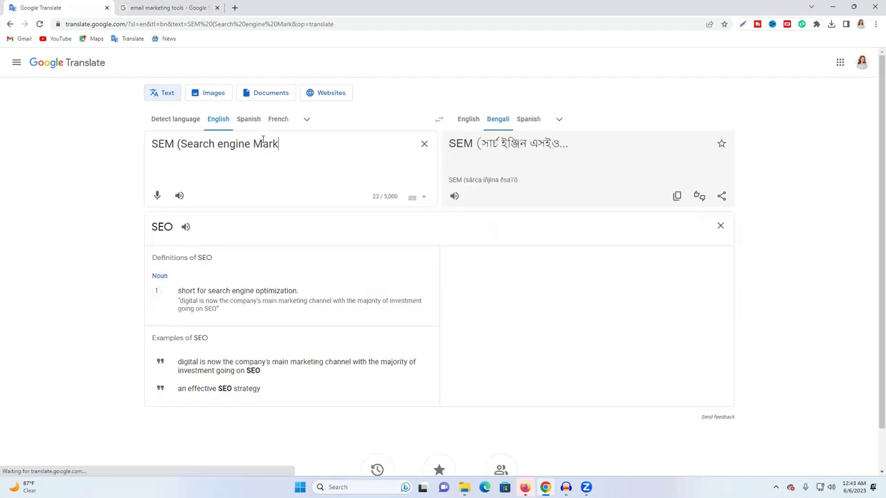
pyautogui.write('eting')
pyautogui.press('Return')
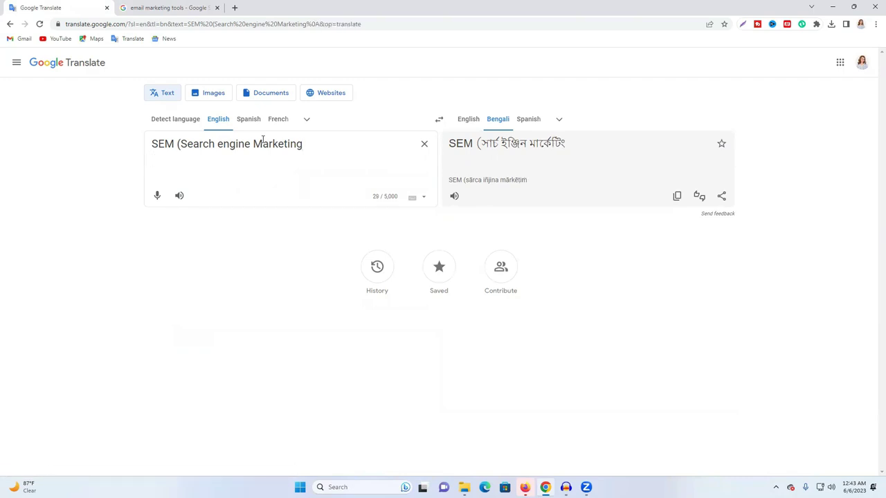
pyautogui.write('SEO')
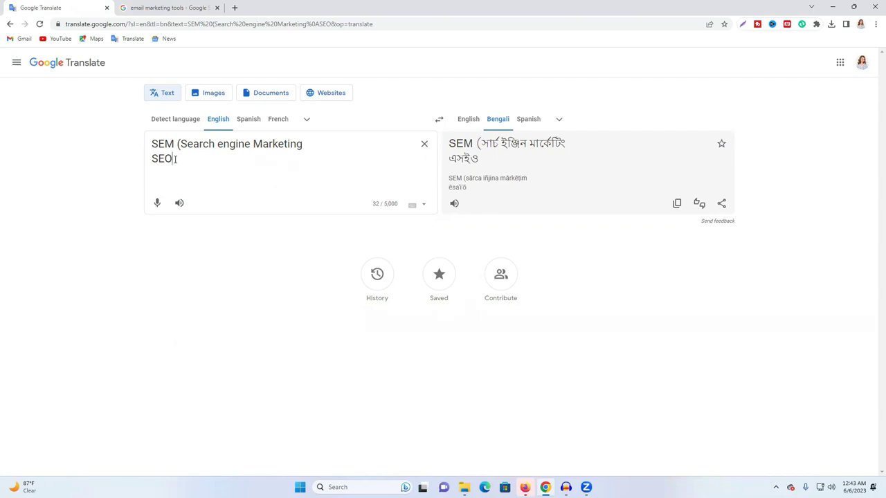
# - Copy "(Search engine Marketing" after SEO on the second line and add the closing parenthesis to the SEM line
pyautogui.moveTo(178, 143); pyautogui.dragTo(304, 143)
pyautogui.hotkey('ctrl', 'c')
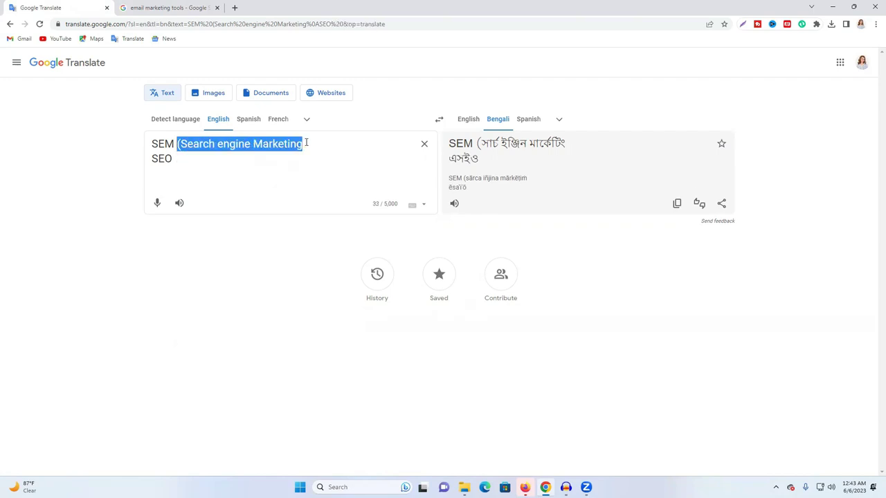
pyautogui.click(306, 144)
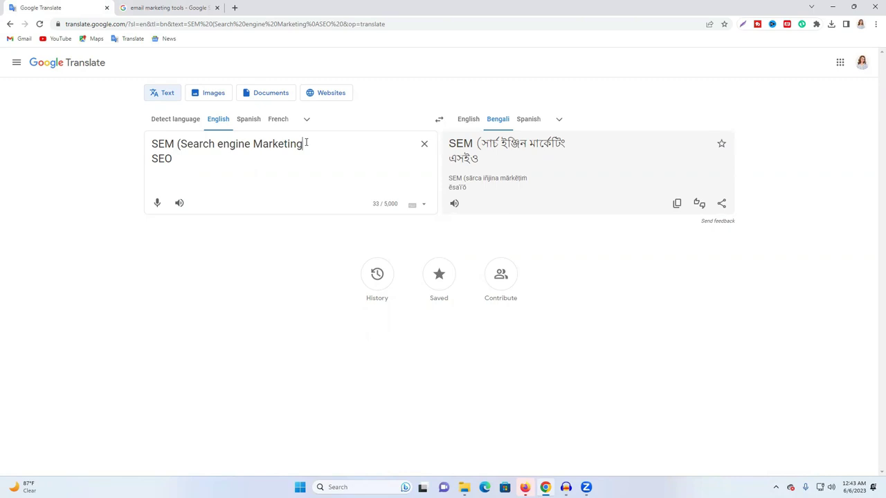
pyautogui.write(')')
pyautogui.click(216, 161)
pyautogui.hotkey('ctrl', 'v')
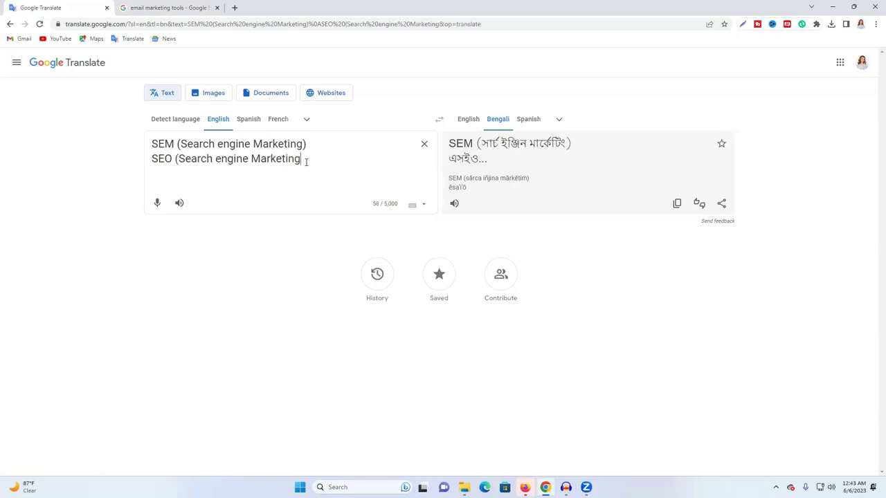
# - Replace "Marketing" with "Optimization" in the SEO entry, using the suggested spelling, and put the entry back on its own line
pyautogui.doubleClick(283, 160)
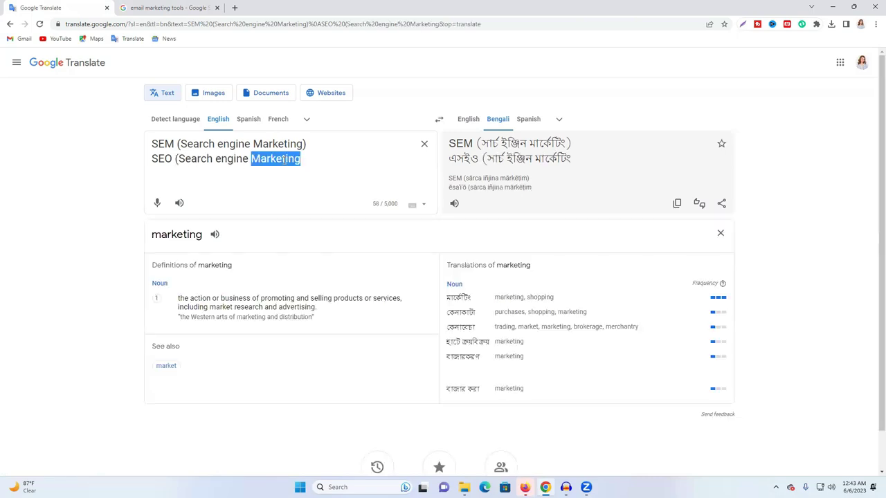
pyautogui.write('Opt')
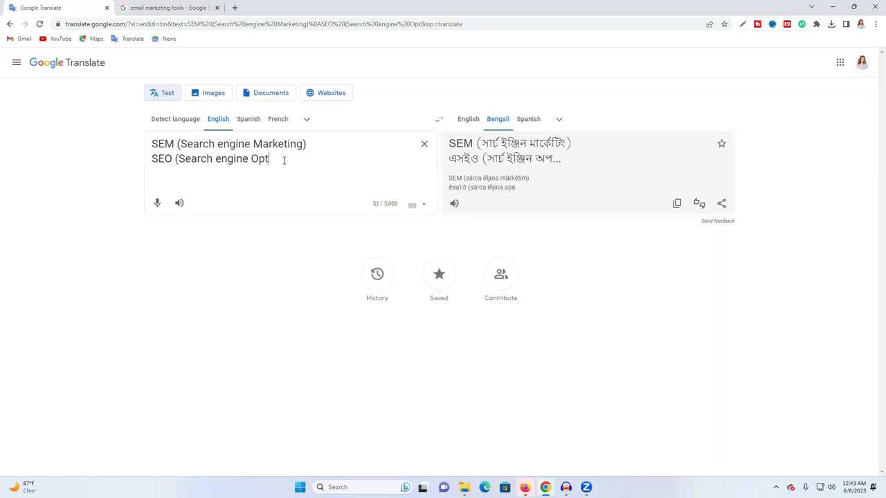
pyautogui.write('imaztion')
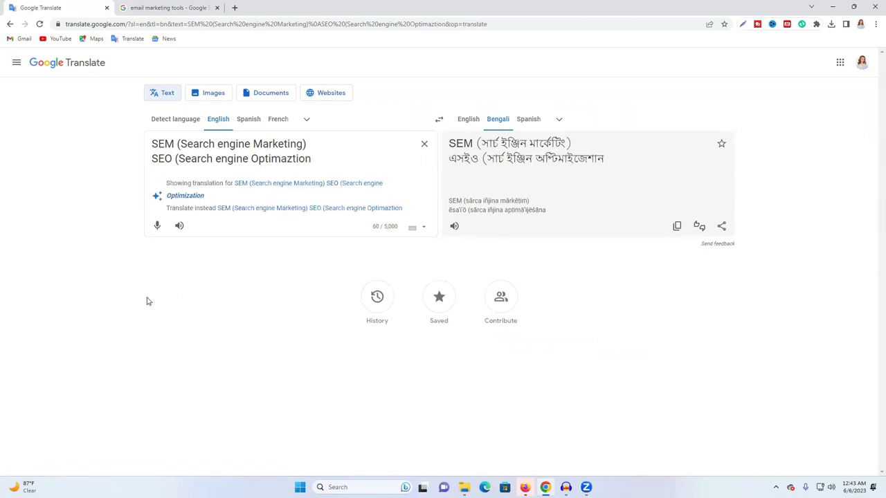
pyautogui.click(170, 197)
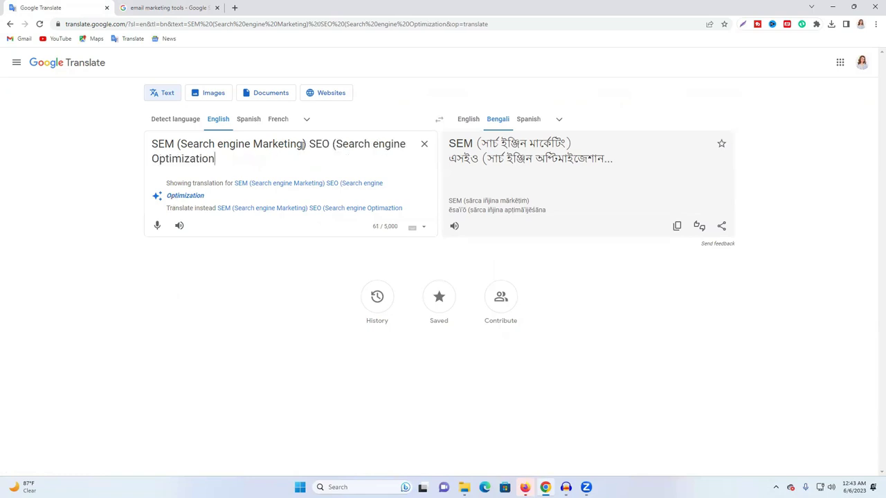
pyautogui.click(308, 143)
pyautogui.press('Return')
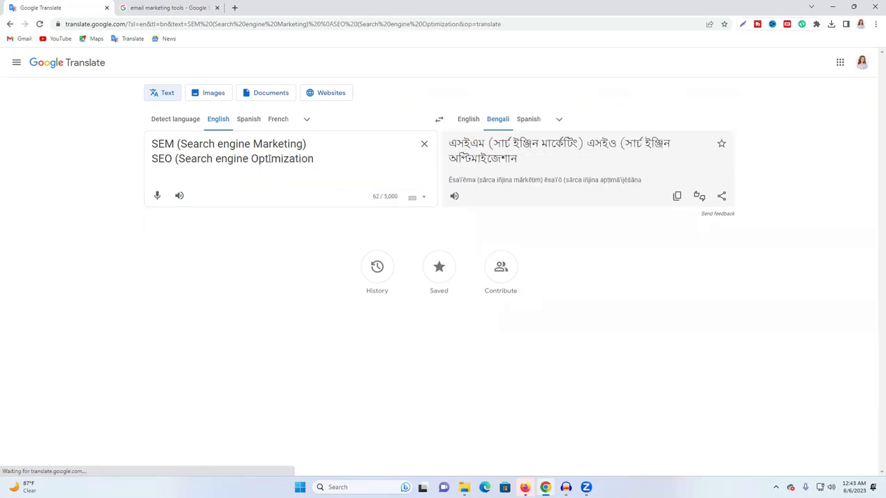
# - Number the SEM line "1." and the SEO line "2.", and add the closing parenthesis after "Optimization"
pyautogui.click(153, 144)
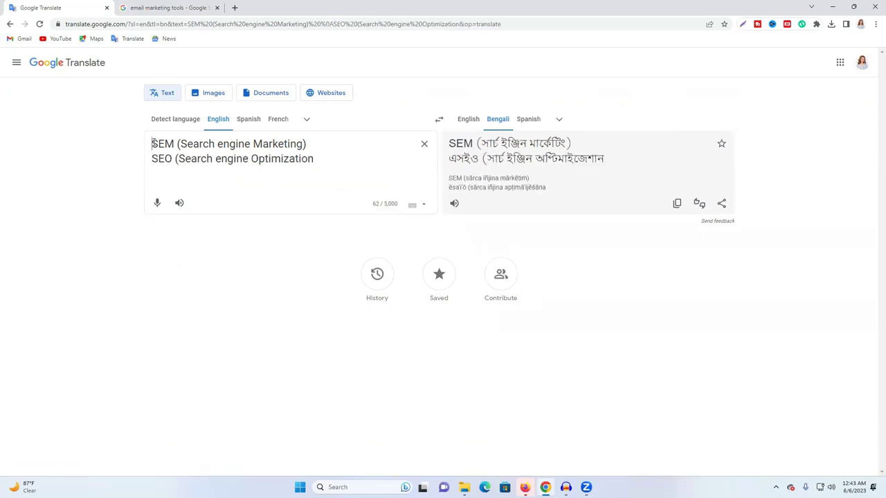
pyautogui.write('1)')
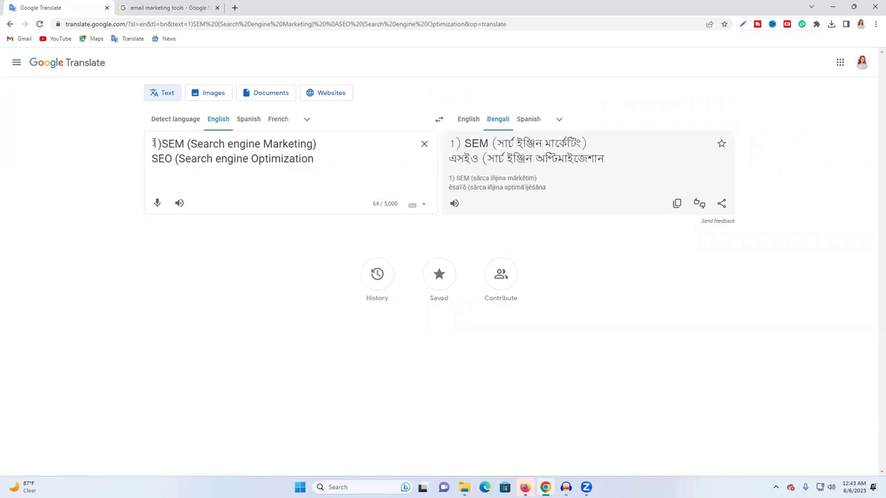
pyautogui.press('BackSpace')
pyautogui.write('.')
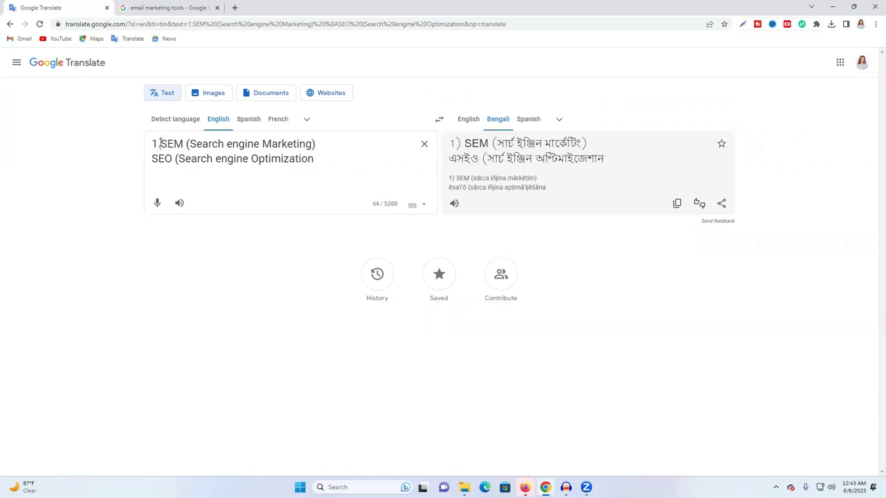
pyautogui.click(153, 158)
pyautogui.write('2.')
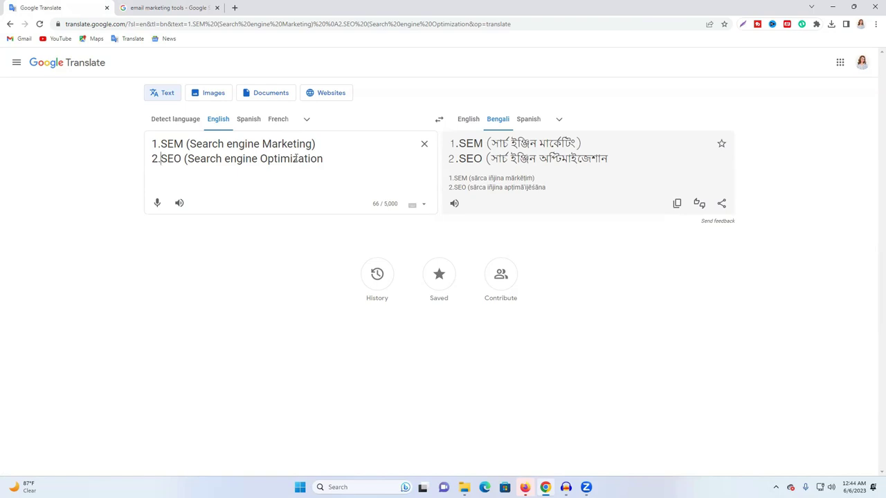
pyautogui.click(328, 158)
pyautogui.write(')')
# - Highlight the SEM and SEO lines in turn to compare them, ending with the cursor after the SEM line
pyautogui.moveTo(152, 144); pyautogui.dragTo(322, 145)
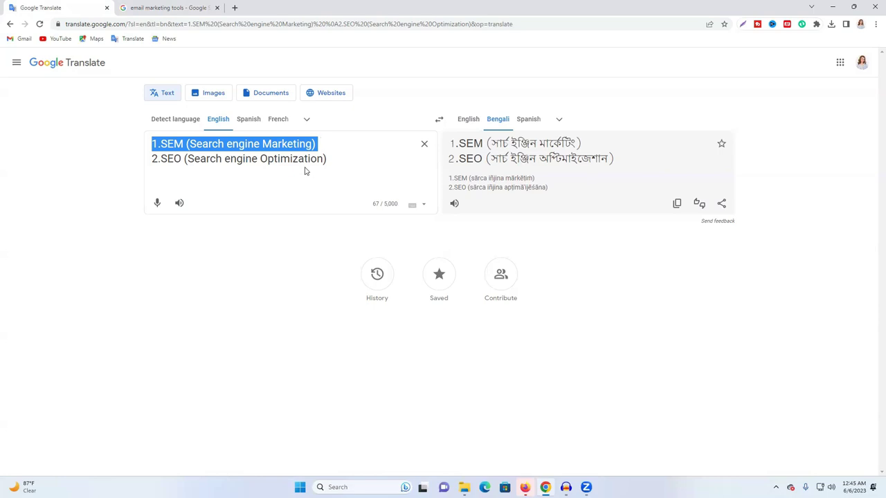
pyautogui.tripleClick(307, 160)
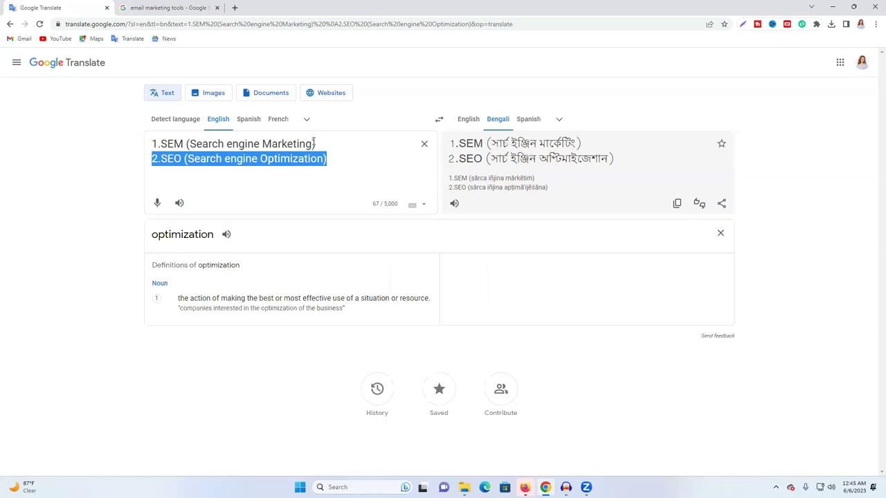
pyautogui.click(314, 144)
pyautogui.tripleClick(315, 143)
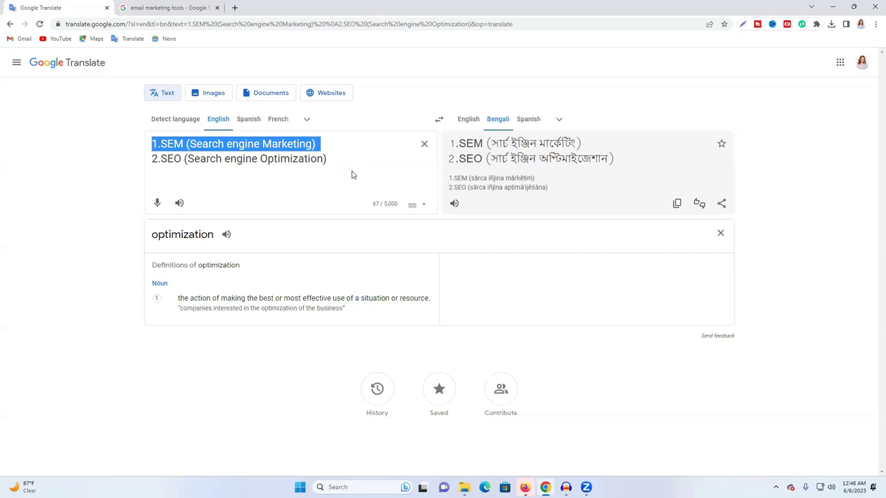
pyautogui.click(340, 159)
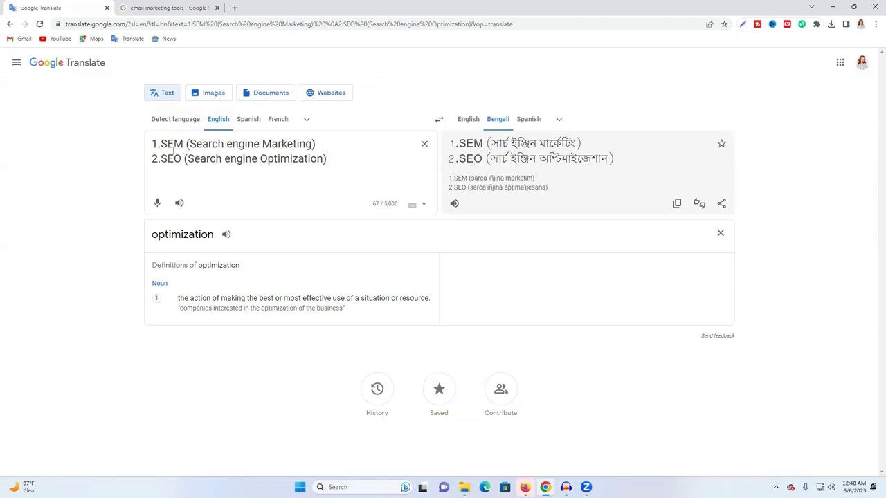
pyautogui.click(322, 145)
pyautogui.press('Return')
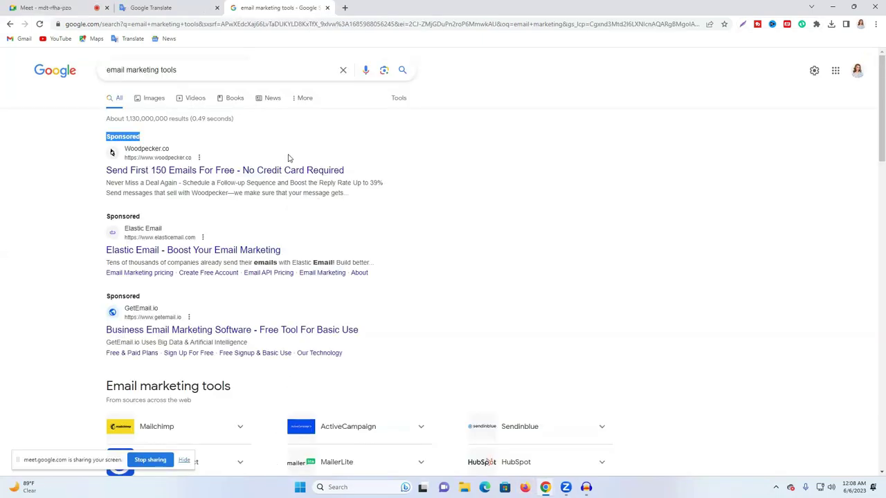
# - Return to Google Translate, clear the source text, and set the translation from English to Bengali
pyautogui.click(179, 7)
pyautogui.click(425, 145)
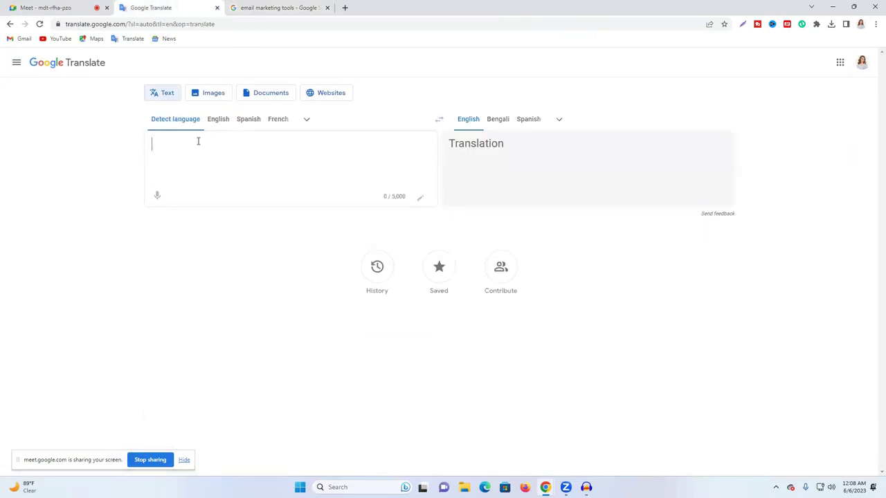
pyautogui.click(218, 119)
# - Write "1. Keyword research" as the first line of the source text, applying the suggested spelling of "research"
pyautogui.write('1. ')
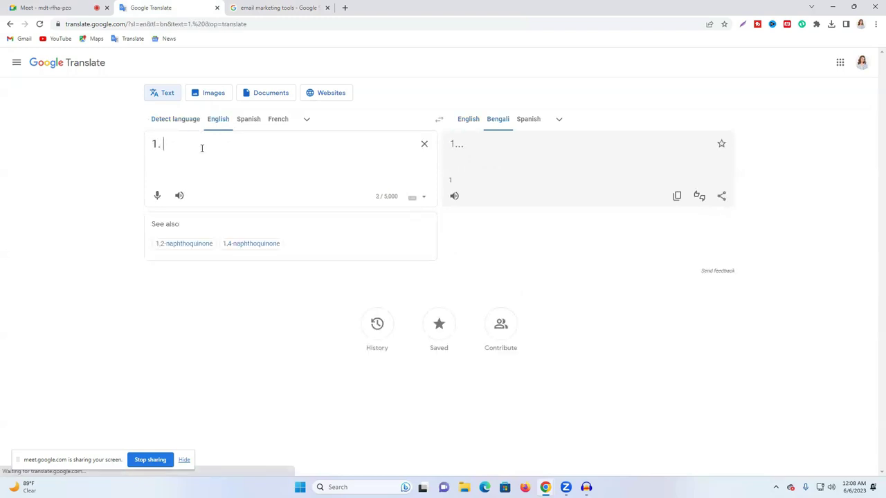
pyautogui.write(' Ke')
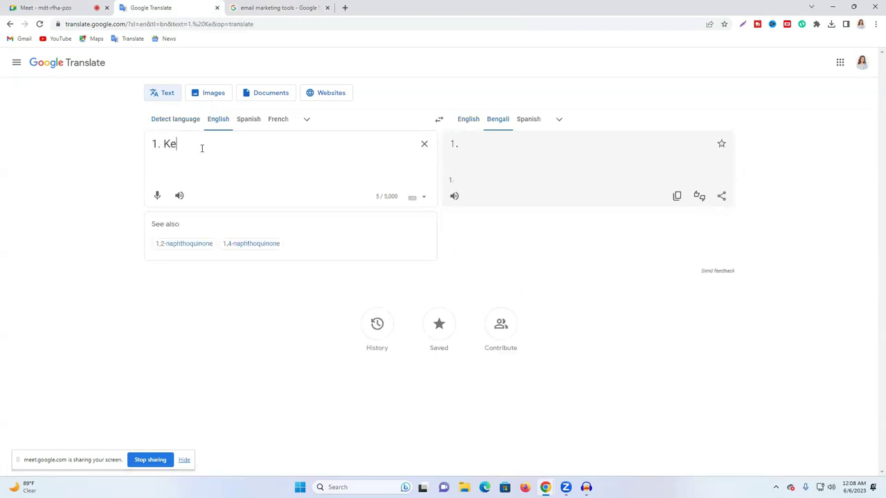
pyautogui.write('yword')
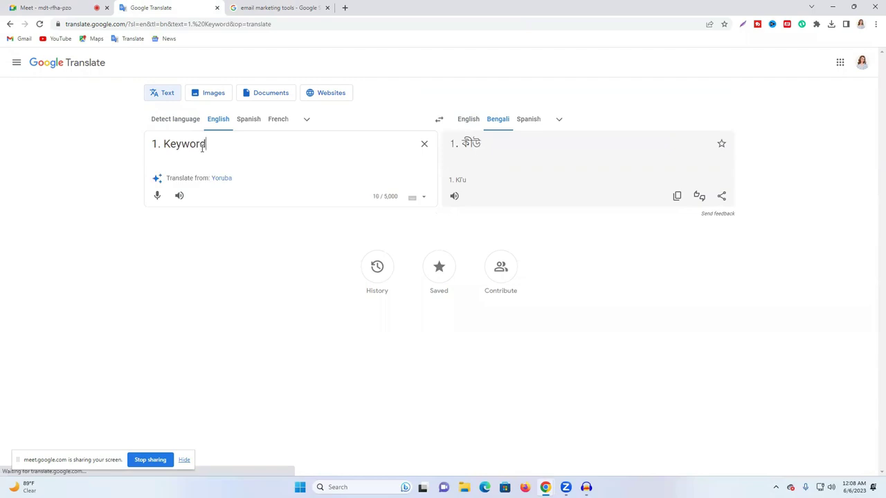
pyautogui.write(' reseach')
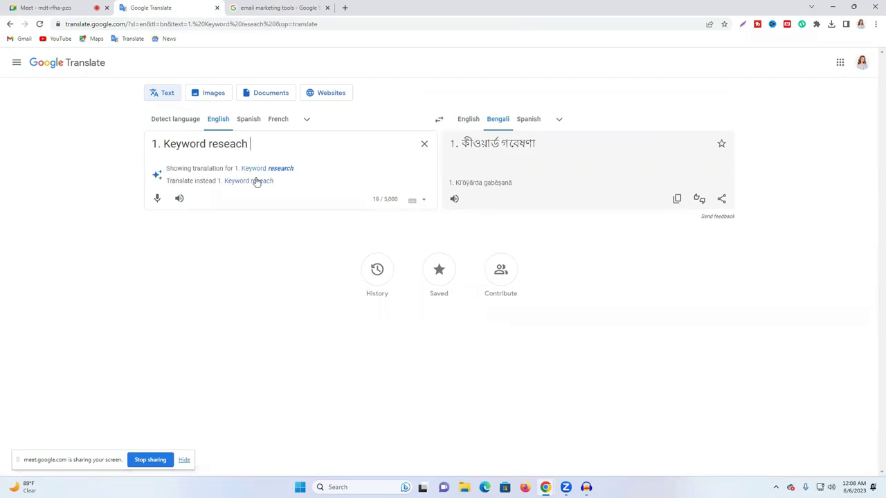
pyautogui.click(255, 169)
# - Add a second line to the source text reading "2. Google Seacrh campaign"
pyautogui.press('Return')
pyautogui.write('2')
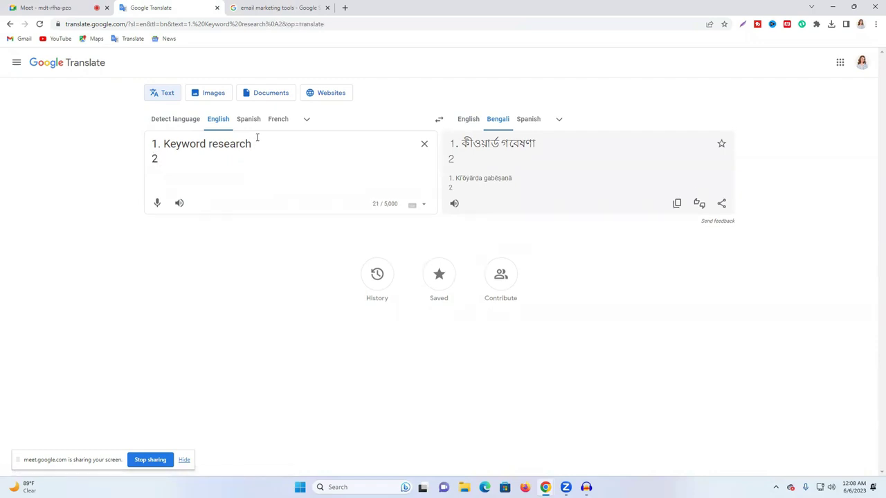
pyautogui.write('. Google Seacrh')
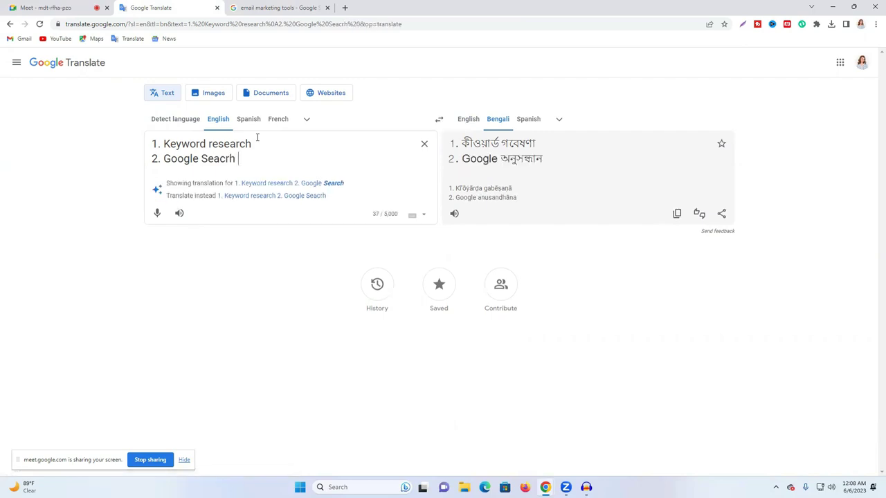
pyautogui.write(' cam')
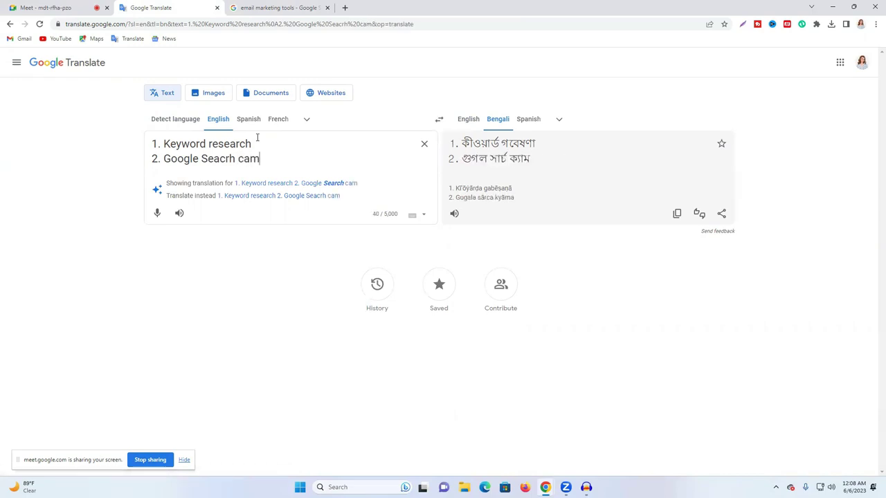
pyautogui.write('paign')
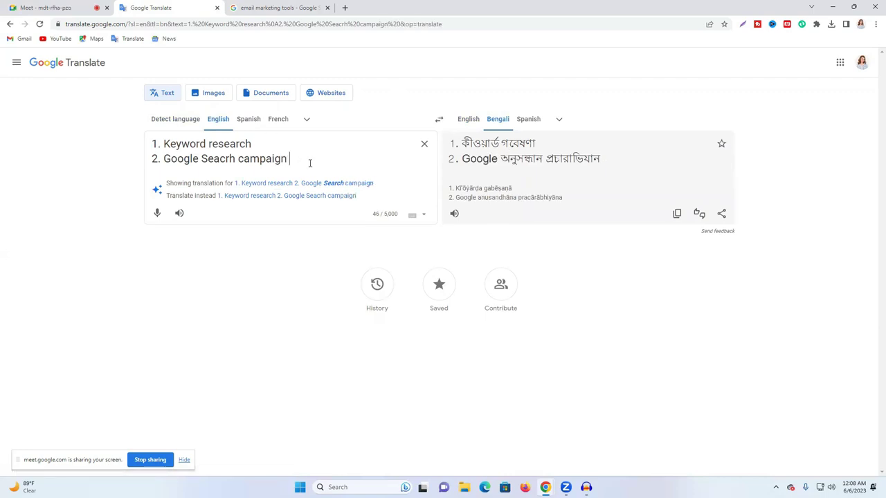
# - Add the line "3. Google display Ads campaign", copying "campaign" from the second line and separating it from "Ads" with a space
pyautogui.press('Return')
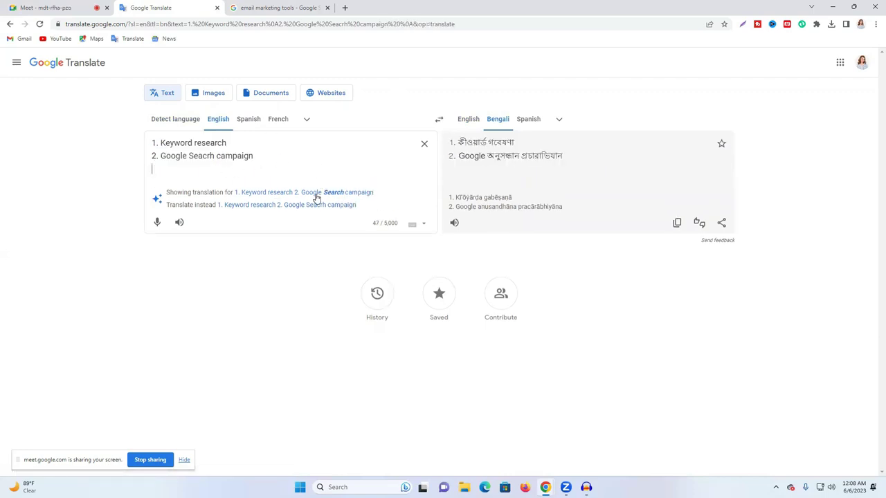
pyautogui.write('3.')
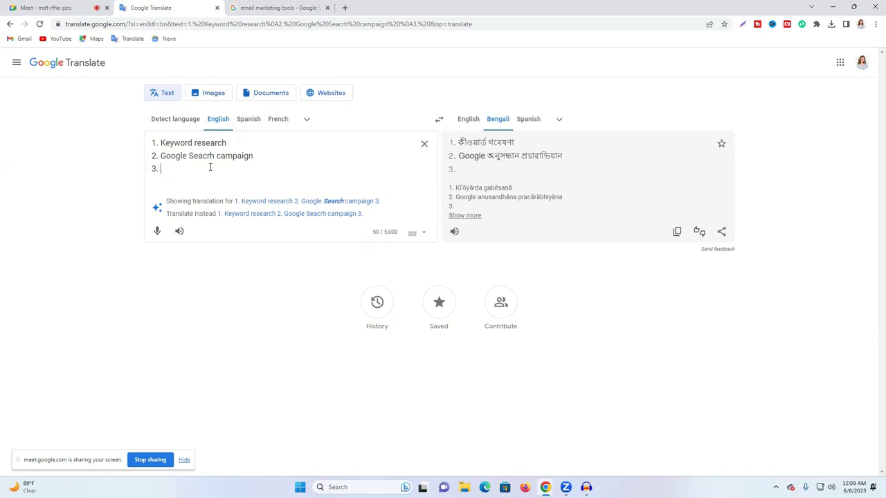
pyautogui.write('Google')
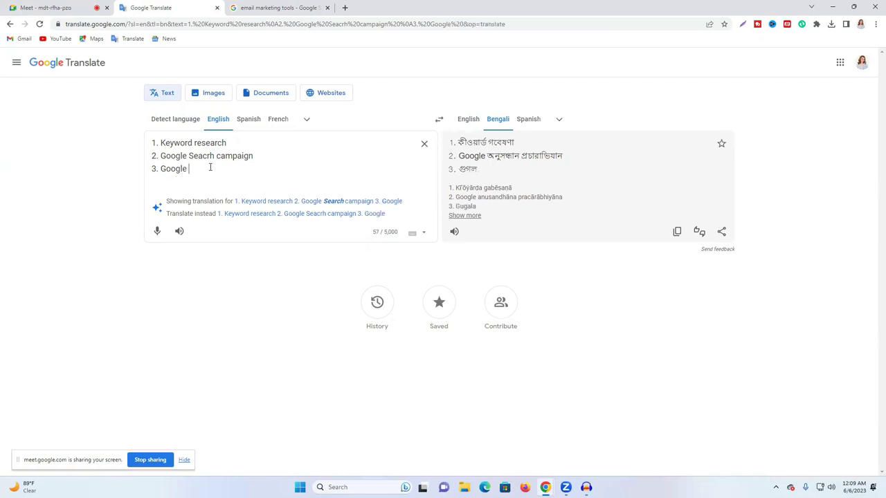
pyautogui.write('  display')
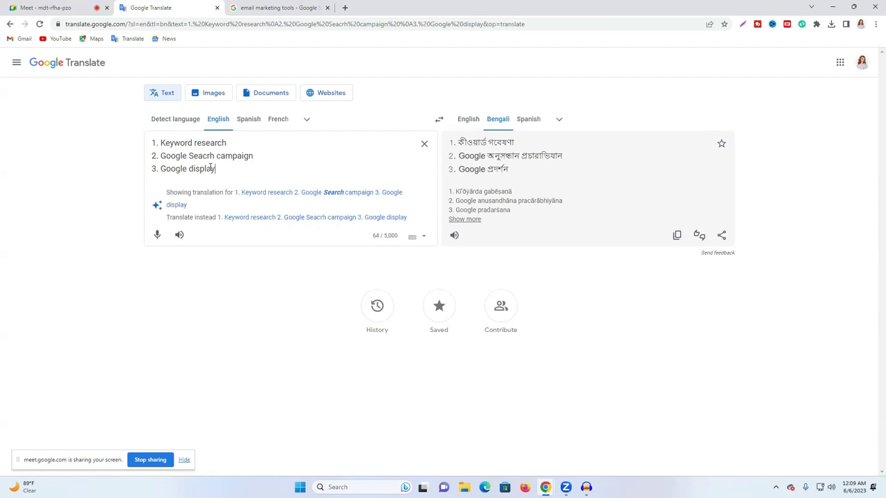
pyautogui.write('Ads')
pyautogui.doubleClick(225, 158)
pyautogui.hotkey('ctrl', 'c')
pyautogui.click(269, 170)
pyautogui.hotkey('ctrl', 'v')
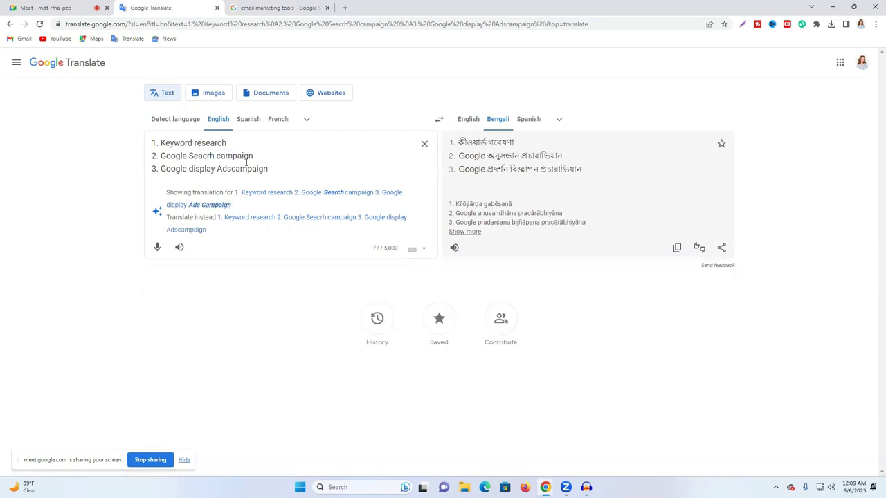
pyautogui.click(233, 169)
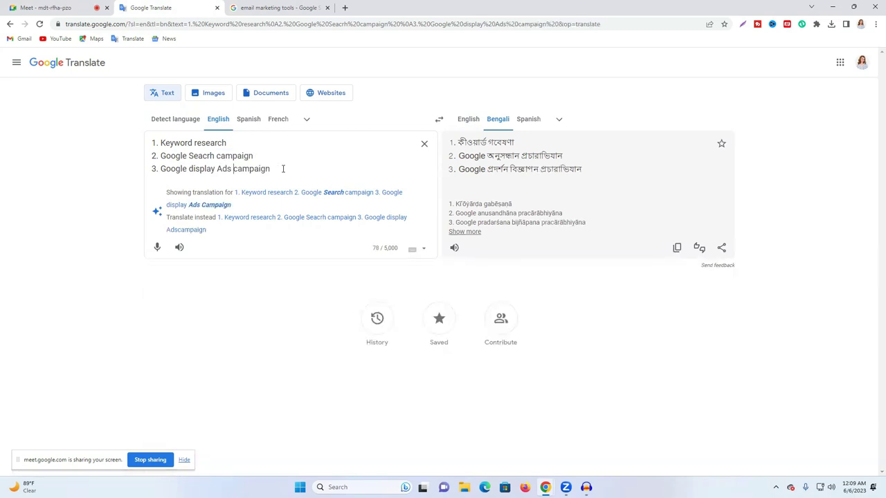
# - Add the line "4. Google Shoping Ads campaign", copying "Ads campaign" from the third line
pyautogui.click(283, 169)
pyautogui.press('Return')
pyautogui.write('4')
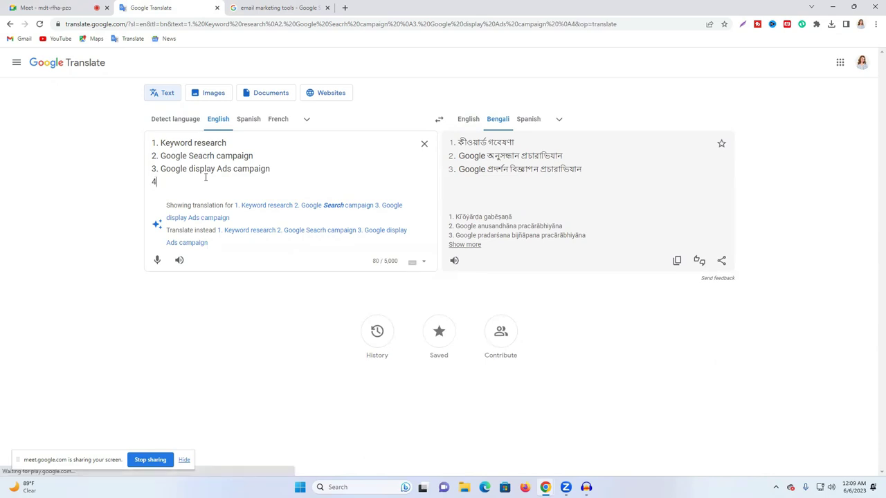
pyautogui.write('. ')
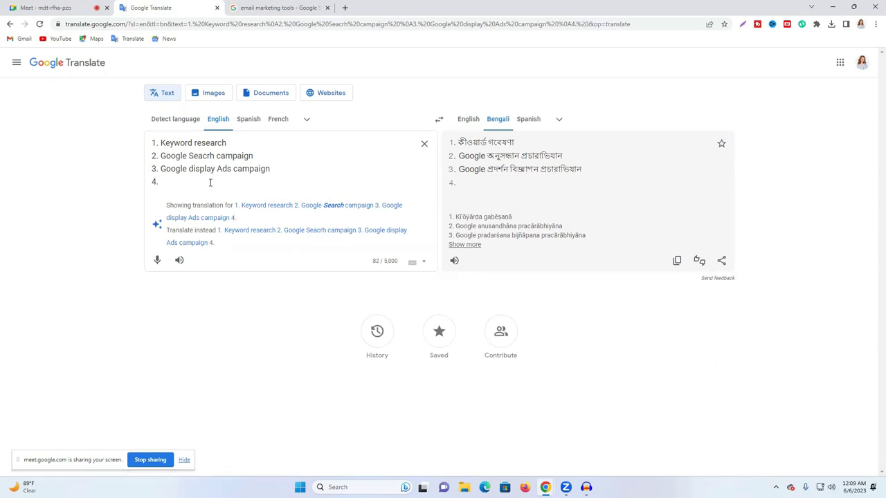
pyautogui.write('Google')
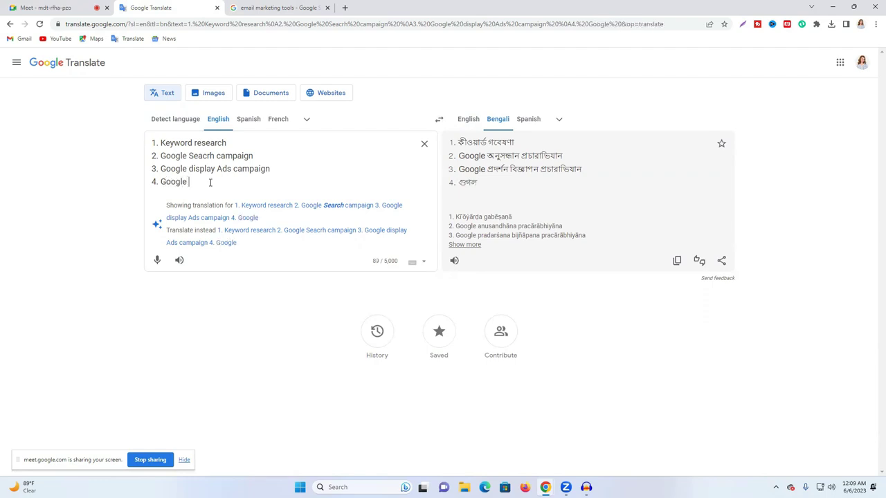
pyautogui.write(' Shop')
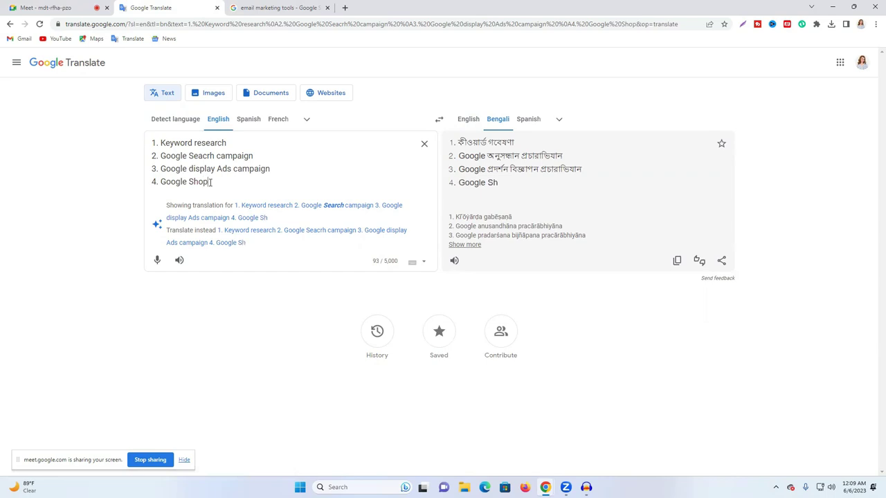
pyautogui.write('ing')
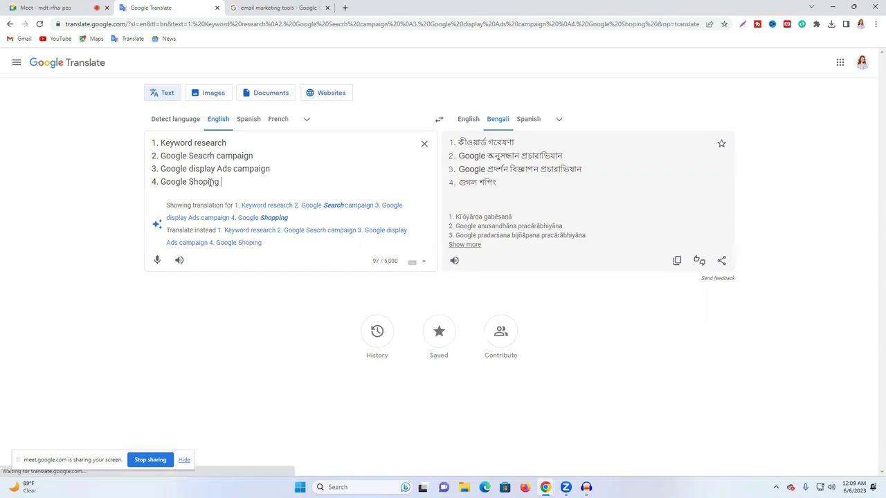
pyautogui.moveTo(271, 169); pyautogui.dragTo(217, 169)
pyautogui.hotkey('ctrl', 'c')
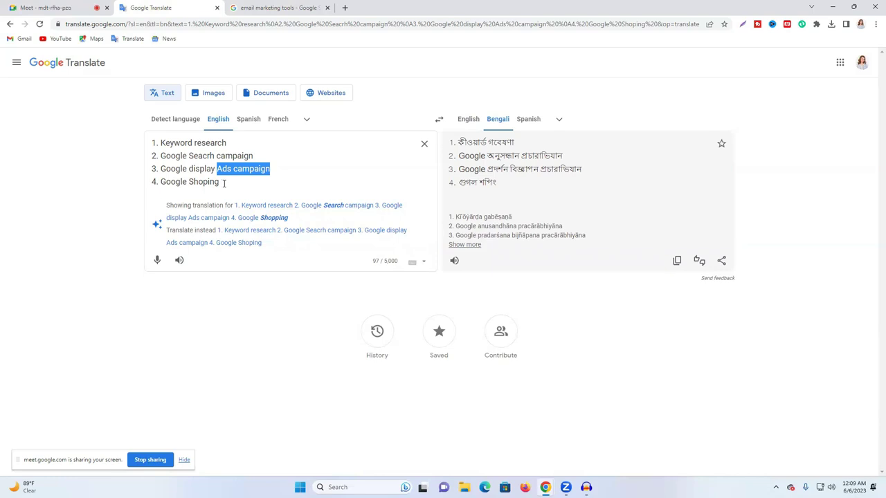
pyautogui.click(238, 183)
pyautogui.hotkey('ctrl', 'v')
# - Add a fifth line to the list reading "5. Youtube Ads campaign"
pyautogui.press('Return')
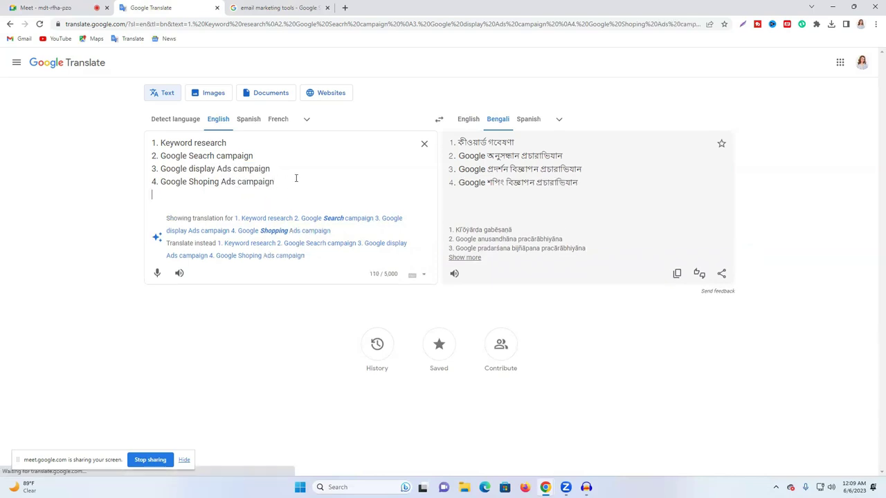
pyautogui.write('5')
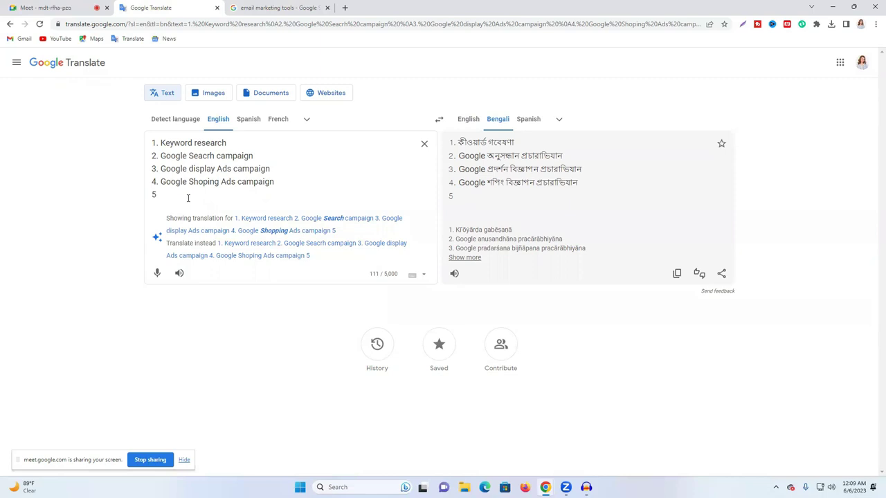
pyautogui.write('.')
pyautogui.write('Youtube Ads campaign')
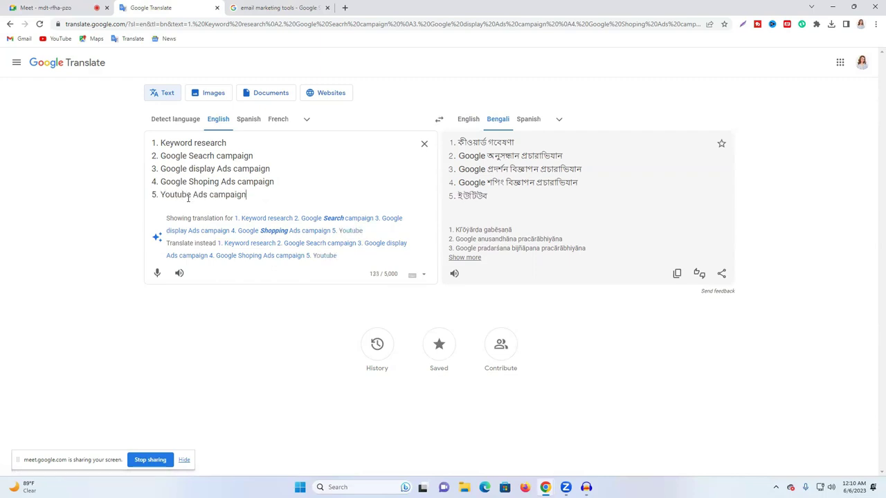
# - Add the lines "6. bing Ads campaign" and "7. yahoo Ads campaign", reusing the copied "Ads campaign" text
pyautogui.press('Return')
pyautogui.write('6. ')
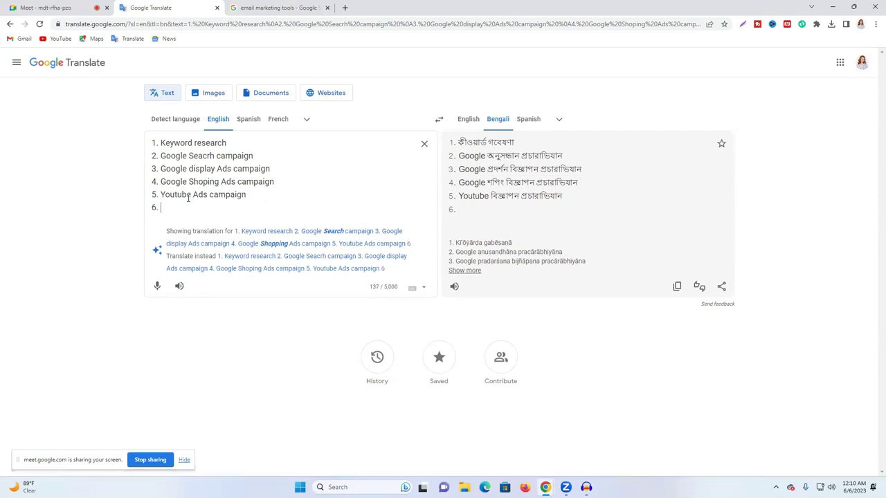
pyautogui.write('bi')
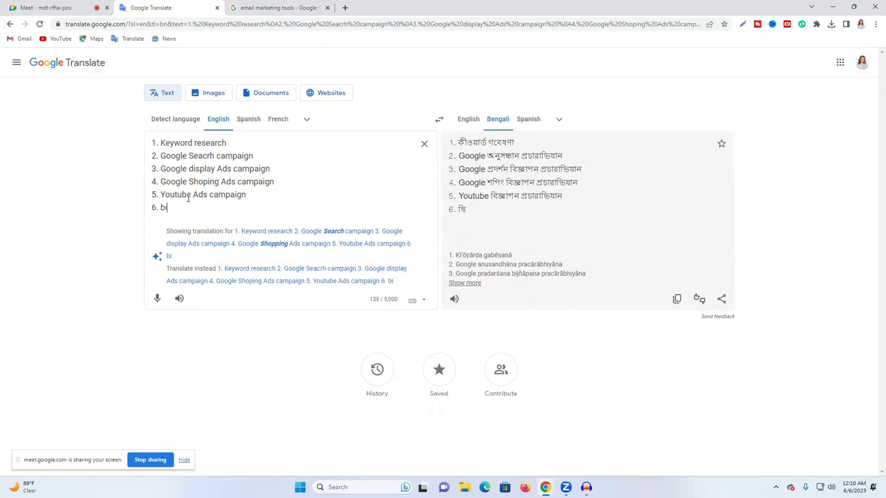
pyautogui.write('ng')
pyautogui.hotkey('ctrl', 'v')
pyautogui.press('Return')
pyautogui.write('7.')
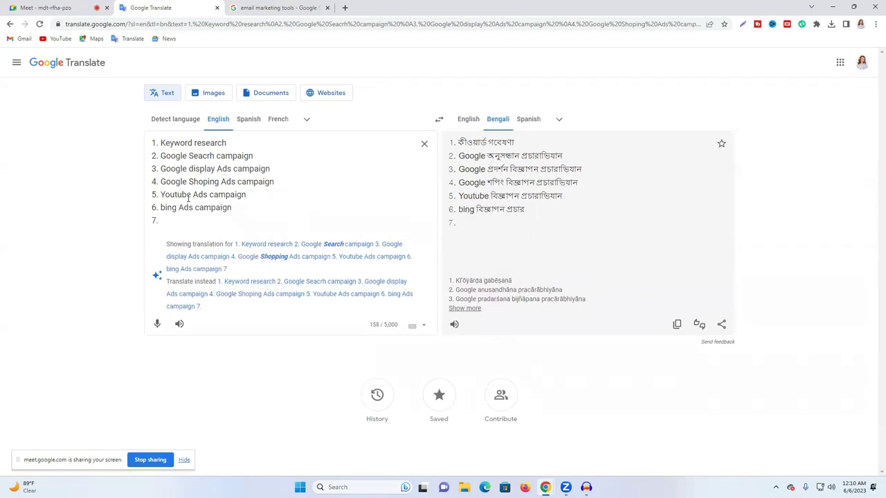
pyautogui.write(' yahoo')
pyautogui.hotkey('ctrl', 'v')
# - Add the line "8. Coverstion tracking" to the list, removing the doubled "v" from its first word
pyautogui.press('Return')
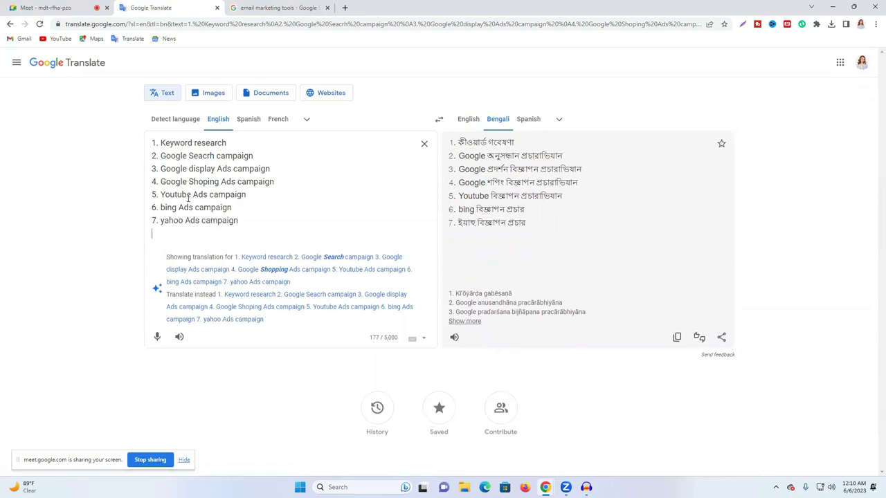
pyautogui.write('8. Covverstion')
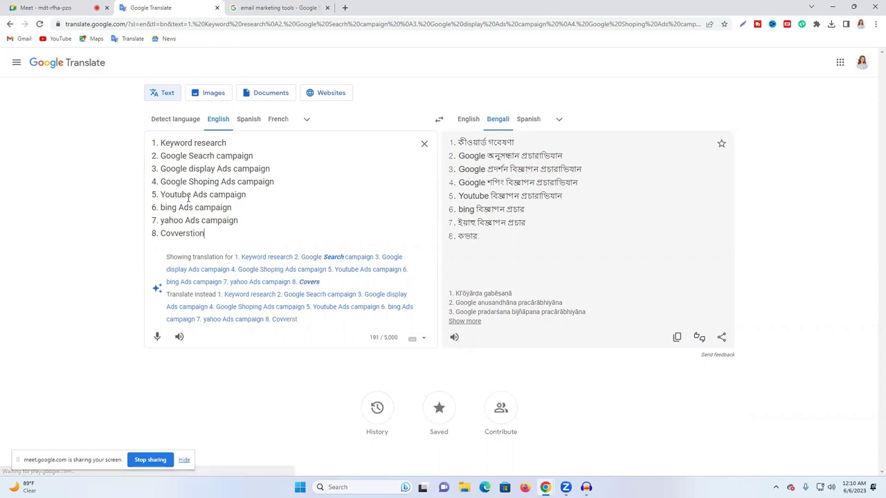
pyautogui.write(' tra')
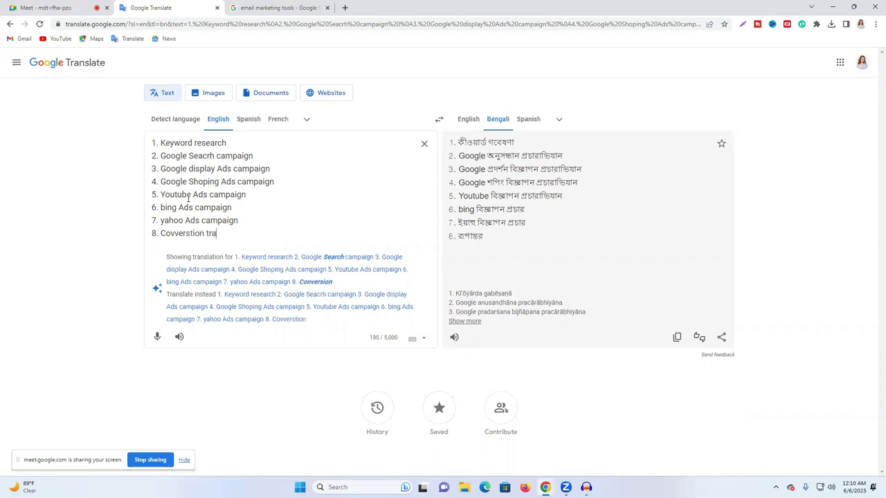
pyautogui.write('cking')
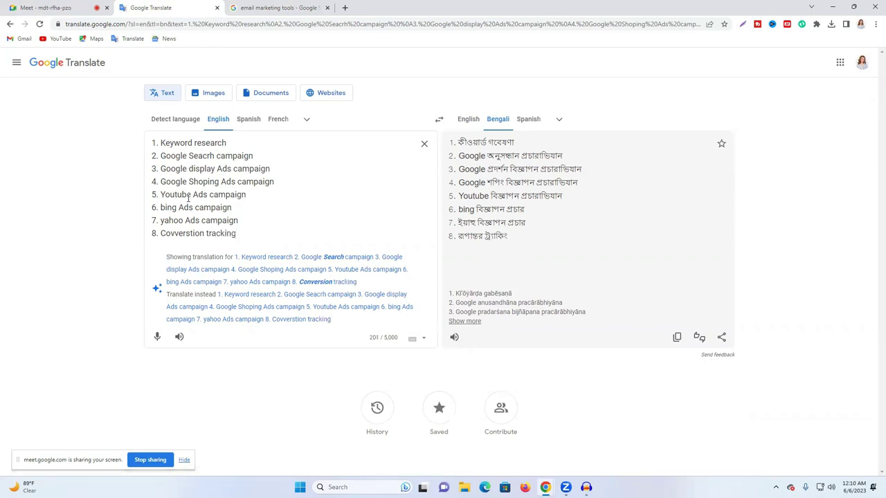
pyautogui.click(171, 233)
pyautogui.press('Delete')
pyautogui.click(241, 231)
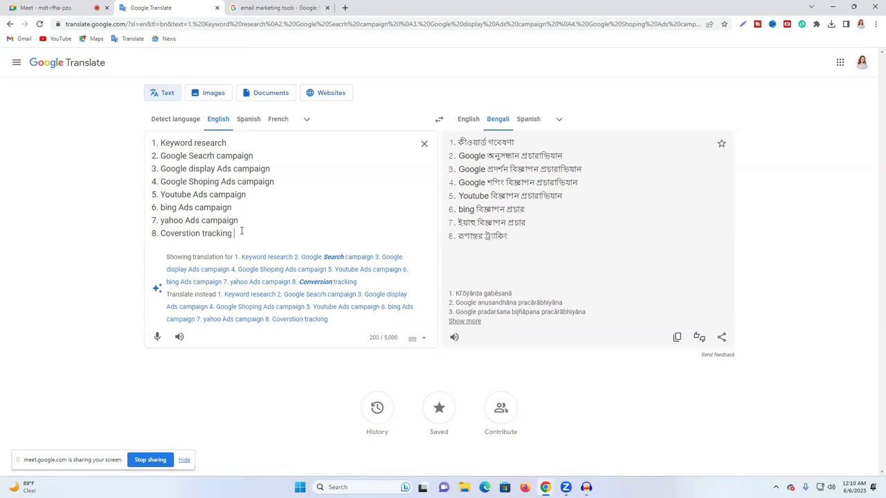
# - Add a ninth line to the list reading "9. Google anlatices"
pyautogui.press('Return')
pyautogui.write('9')
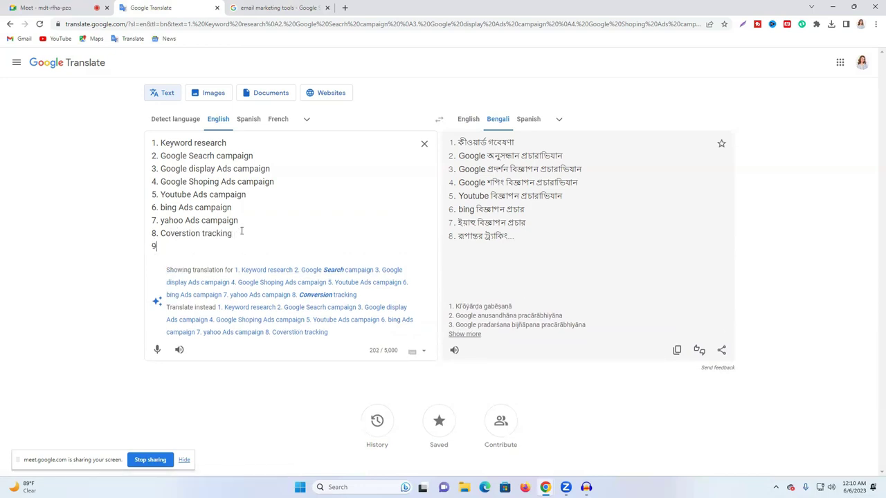
pyautogui.write('. ')
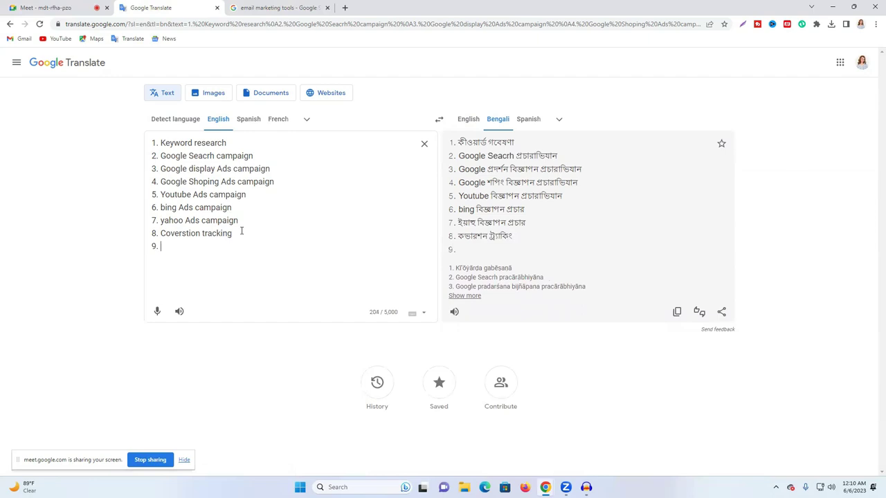
pyautogui.write('Goog')
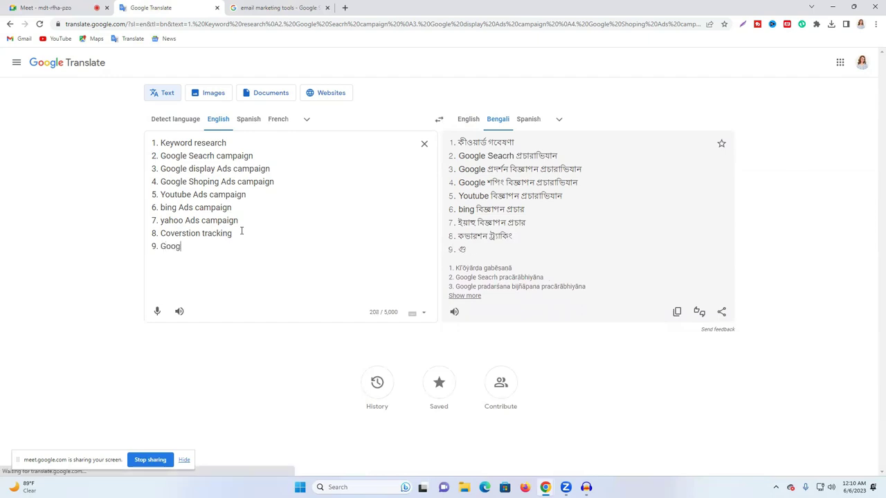
pyautogui.write('le anlatices')
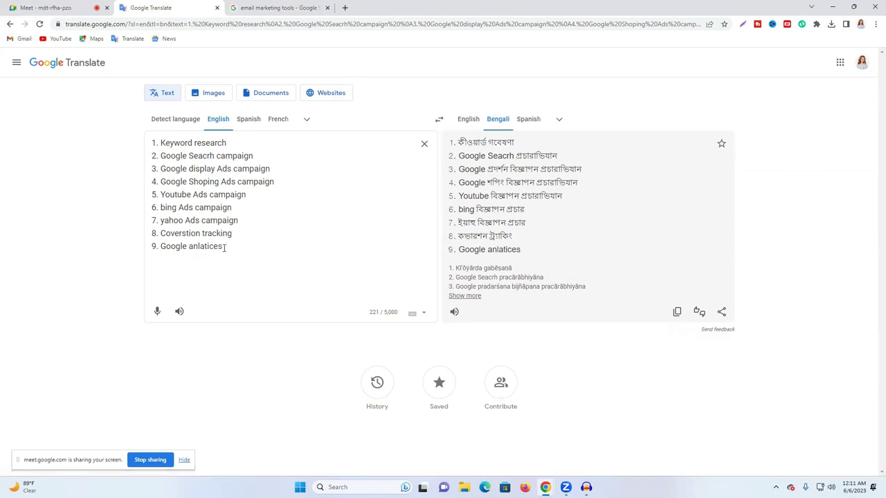
# - Correct the last word of the list's ninth line so the line reads "9. Google anlytices"
pyautogui.moveTo(199, 247); pyautogui.dragTo(204, 248)
pyautogui.write('y')
pyautogui.moveTo(153, 144); pyautogui.dragTo(233, 251)
pyautogui.click(211, 208)
pyautogui.doubleClick(211, 208)
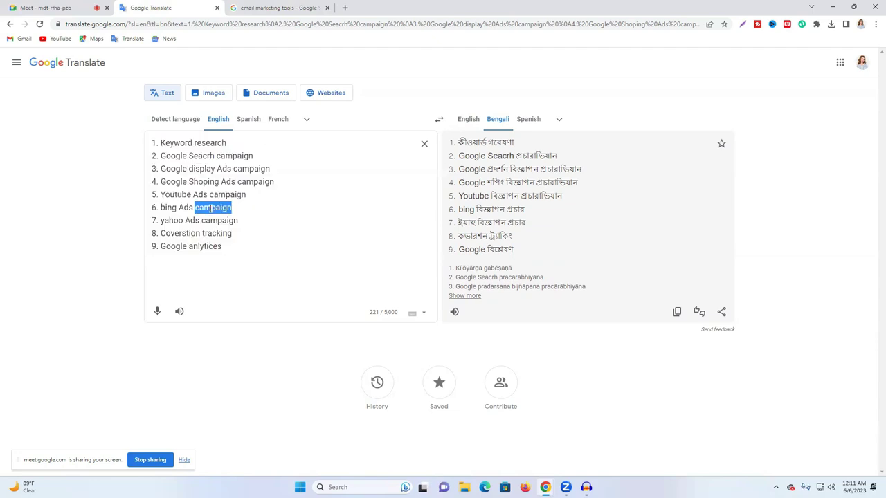
# - Copy the text "Keyword research" from the first line of the list, without its number
pyautogui.tripleClick(194, 143)
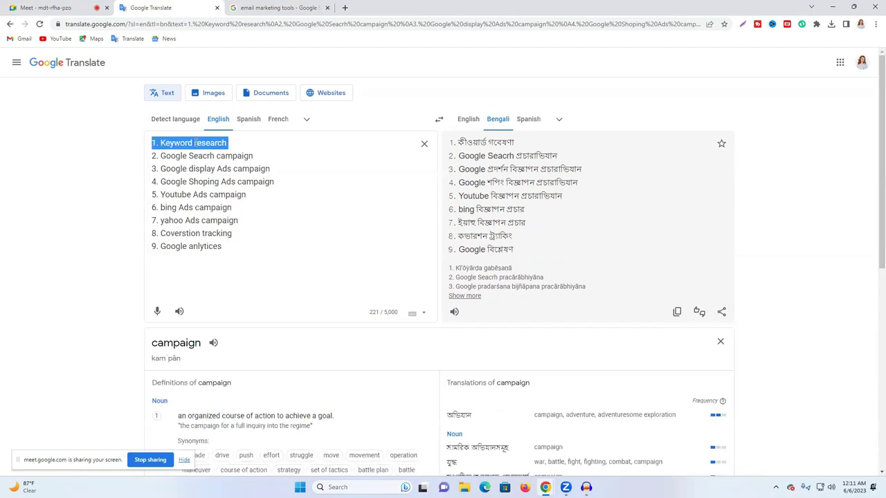
pyautogui.doubleClick(211, 143)
pyautogui.moveTo(231, 143); pyautogui.dragTo(160, 144)
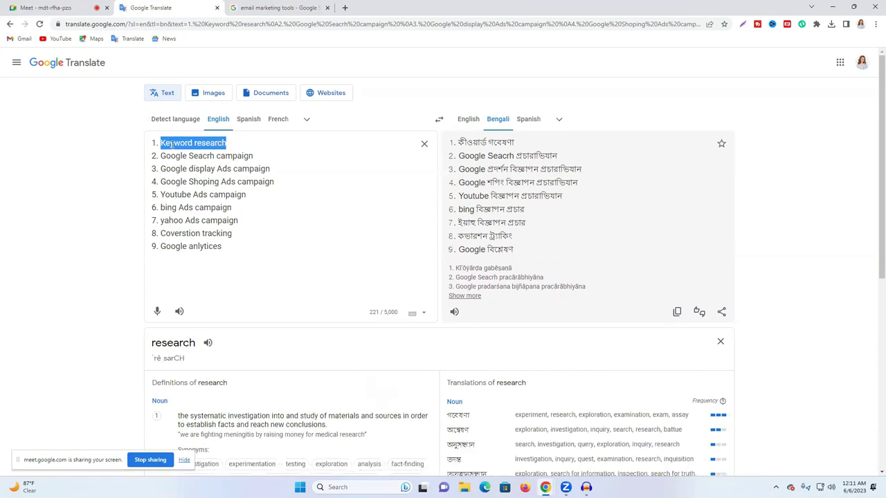
pyautogui.rightClick(171, 144)
pyautogui.click(241, 180)
# - Open a new incognito window and go to fiverr.com
pyautogui.click(873, 26)
pyautogui.click(790, 64)
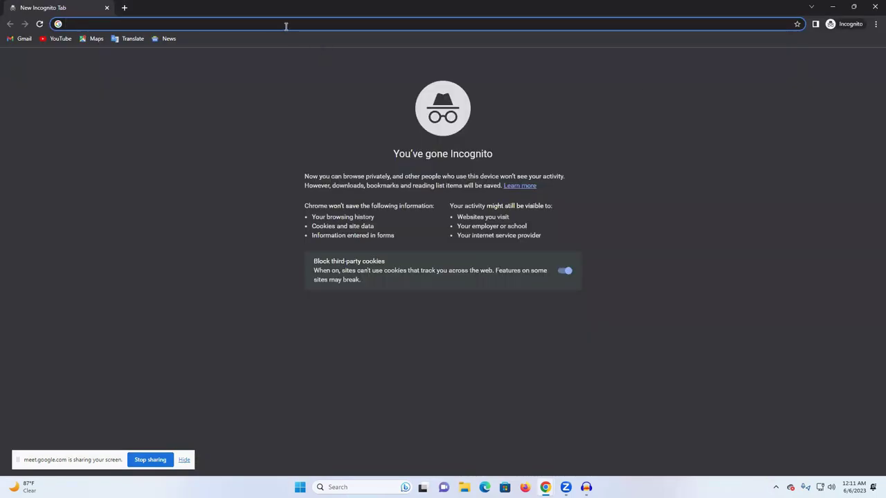
pyautogui.write('fiv')
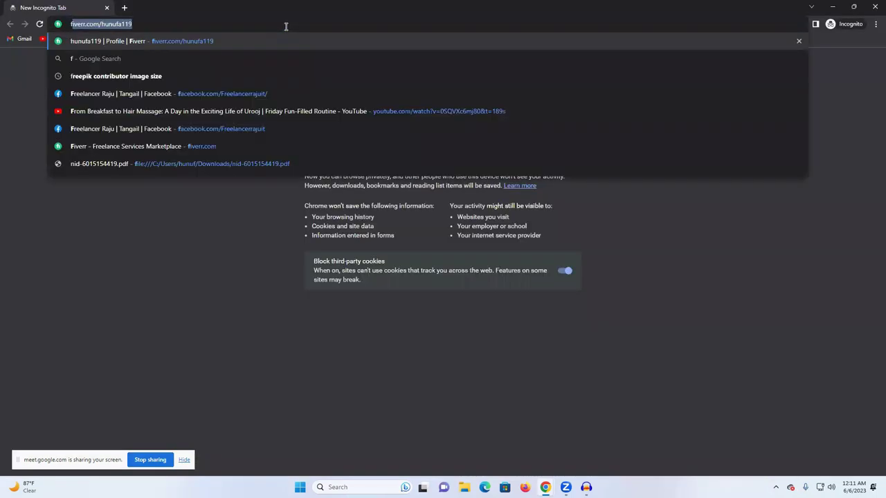
pyautogui.write('err')
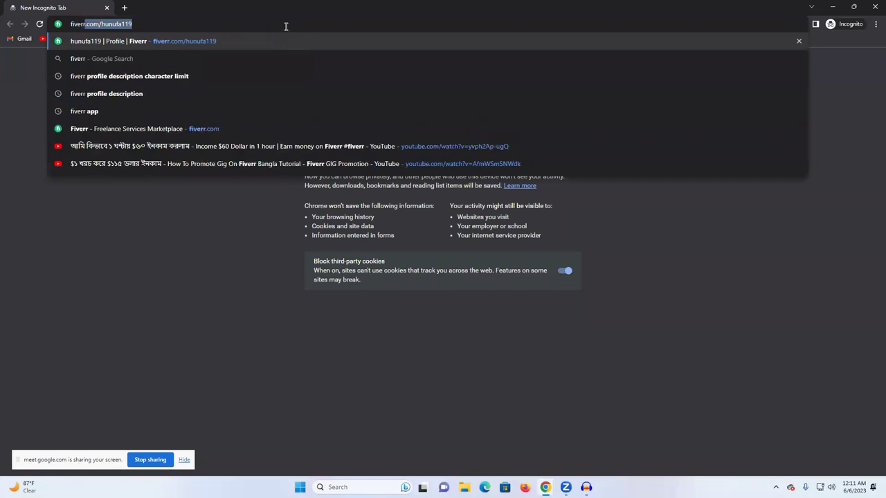
pyautogui.write('.ci')
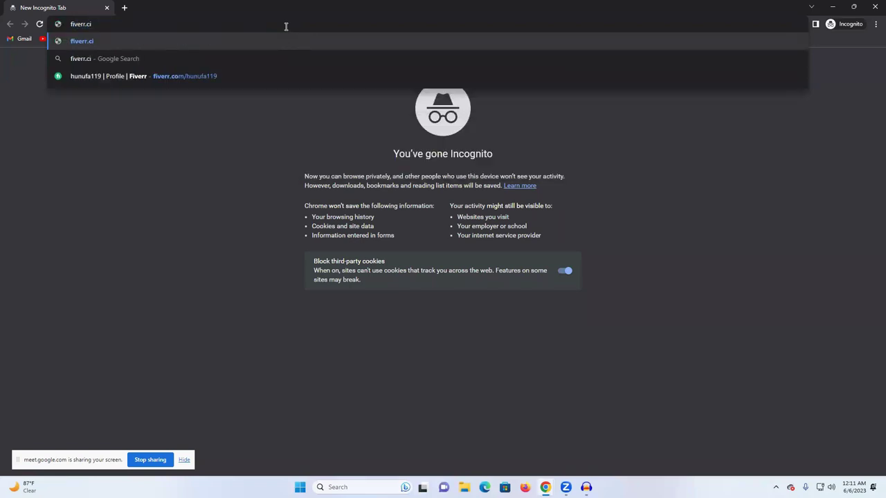
pyautogui.press('BackSpace')
pyautogui.write('om')
pyautogui.press('Delete')
pyautogui.press('Return')
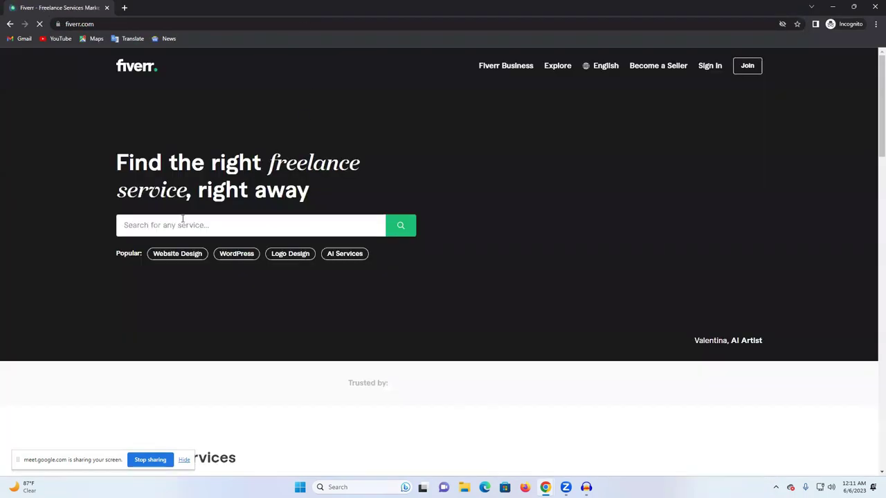
# - Search Fiverr's services for the copied text "Keyword research" and dismiss the Join Fiverr dialog
pyautogui.click(179, 225)
pyautogui.hotkey('ctrl', 'v')
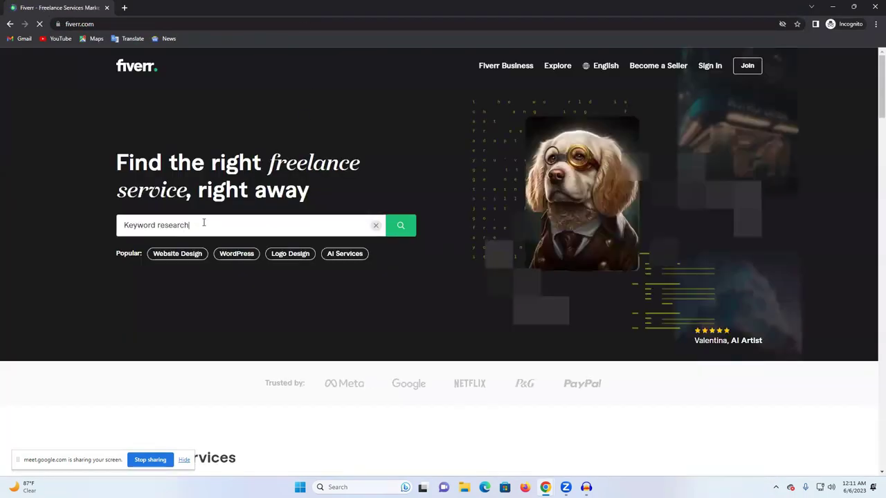
pyautogui.click(400, 229)
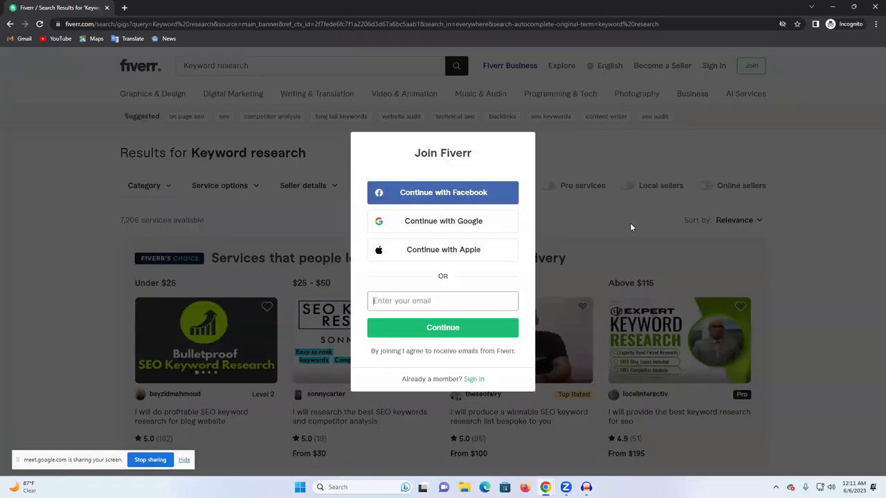
pyautogui.click(629, 227)
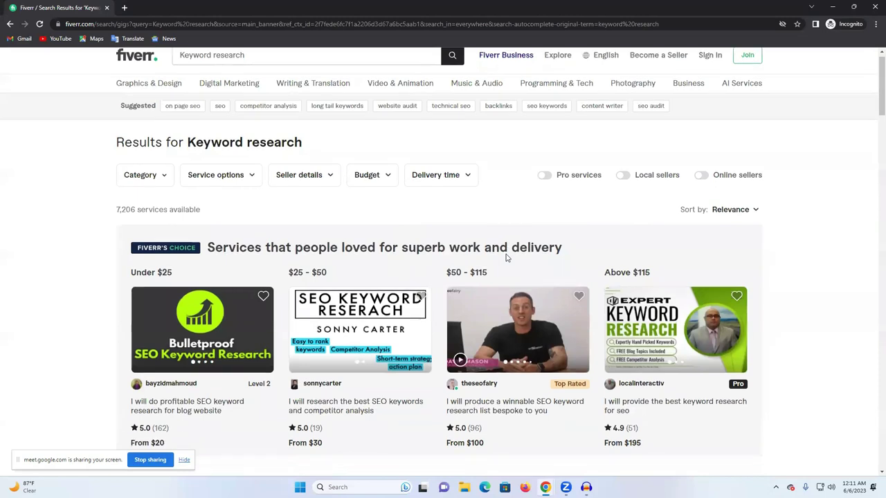
pyautogui.scroll(-1, 450, 242)
pyautogui.scroll(1, 346, 180)
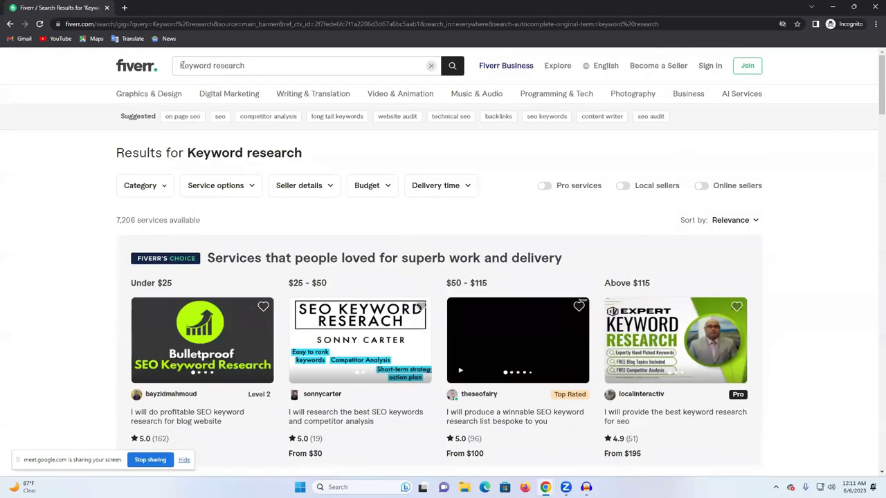
# - Put "Google" before the existing search text and search for "Google Keyword research"
pyautogui.click(179, 65)
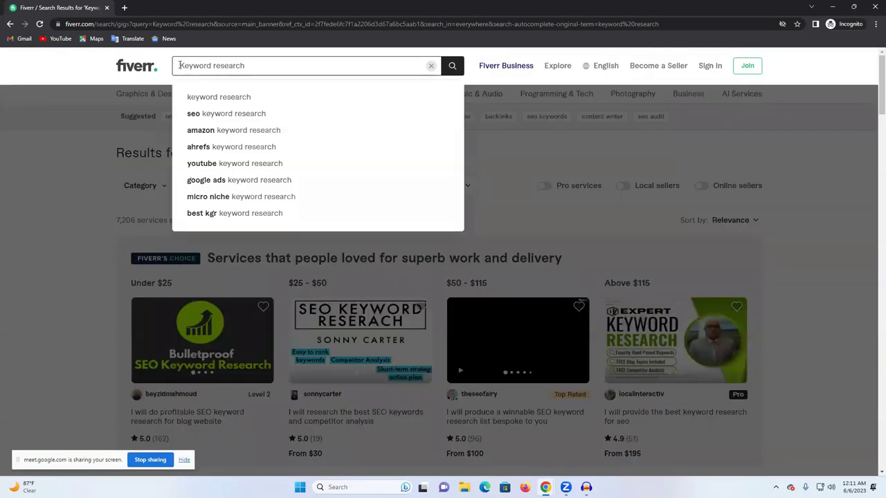
pyautogui.write('Google')
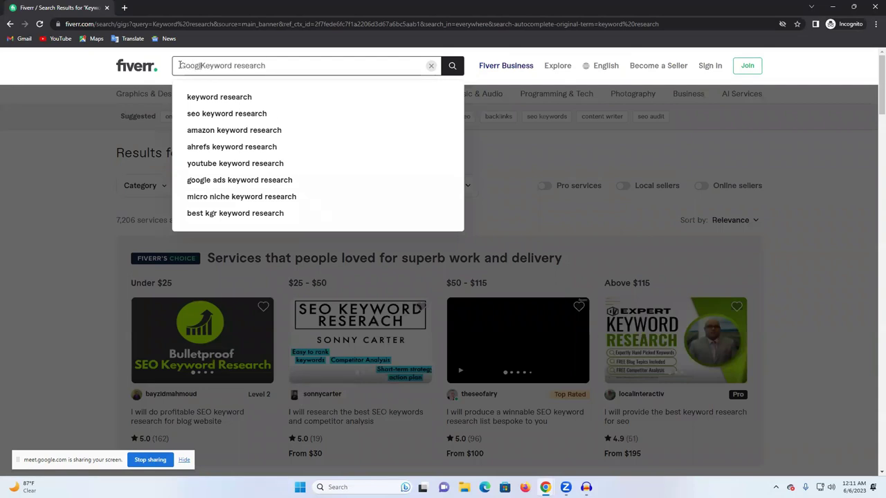
pyautogui.press('Return')
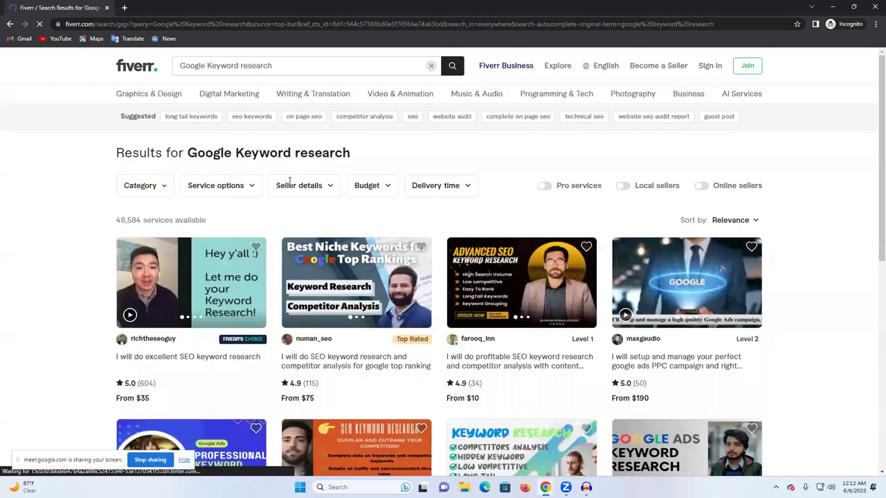
# - Remove the word "Google" from the search text and search for "Keyword research" again
pyautogui.tripleClick(194, 65)
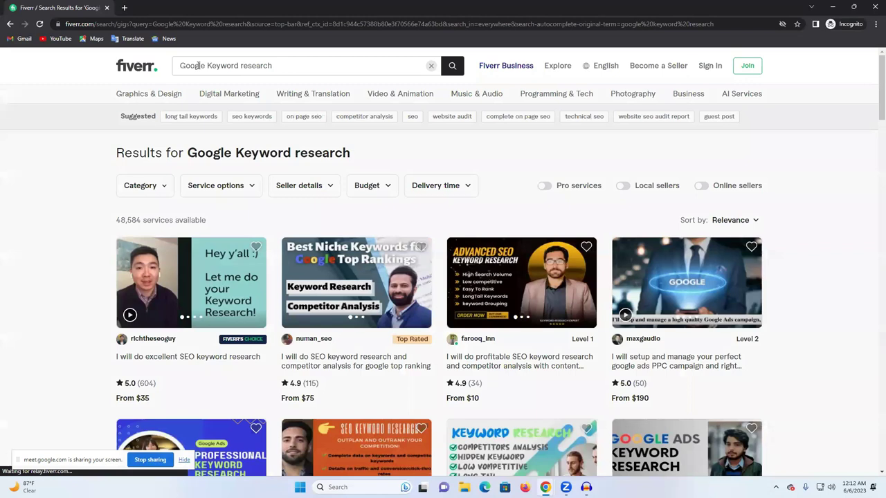
pyautogui.click(210, 65)
pyautogui.moveTo(208, 65); pyautogui.dragTo(190, 65)
pyautogui.press('BackSpace')
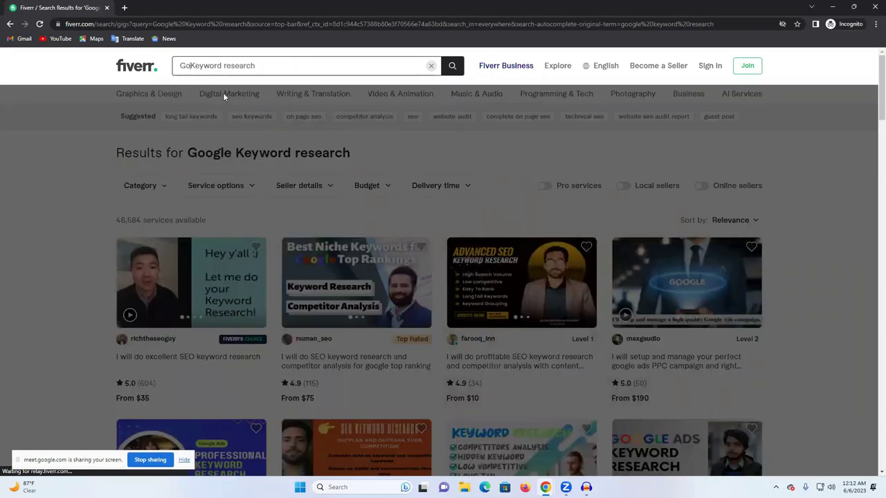
pyautogui.click(189, 64)
pyautogui.press('BackSpace')
pyautogui.press('BackSpace')
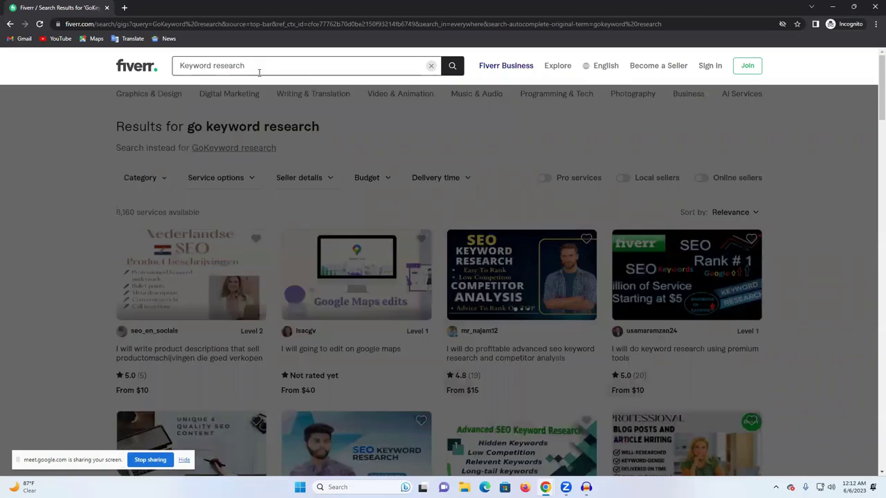
pyautogui.click(452, 67)
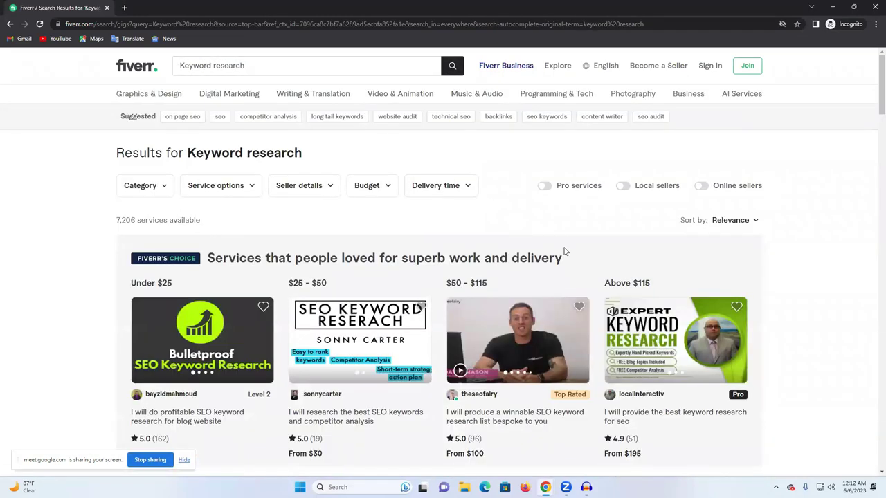
# - Look through the keyword research gigs, examining their titles, seller levels, reviews and starting prices
pyautogui.scroll(-3, 564, 252)
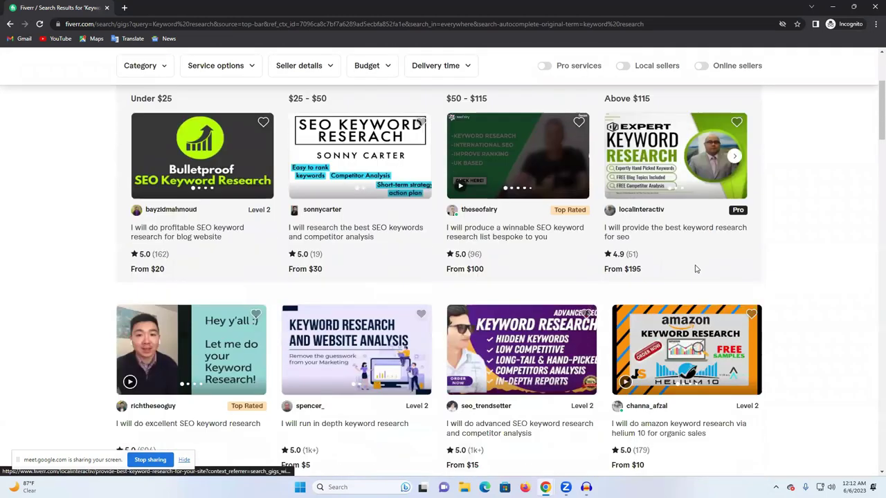
pyautogui.scroll(-1, 695, 269)
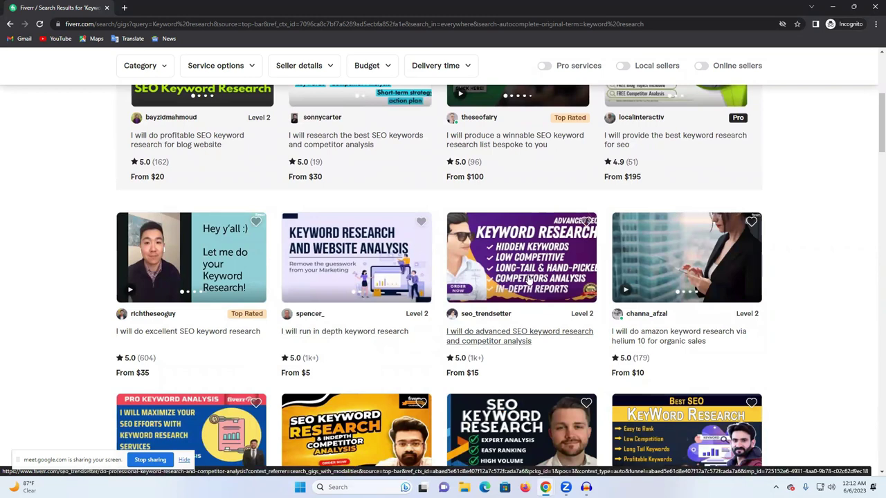
pyautogui.scroll(-2, 581, 287)
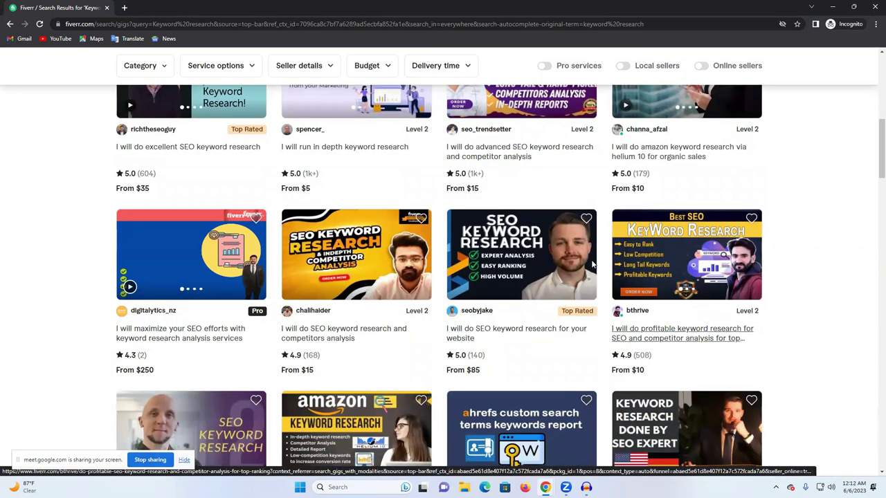
pyautogui.scroll(-1, 592, 264)
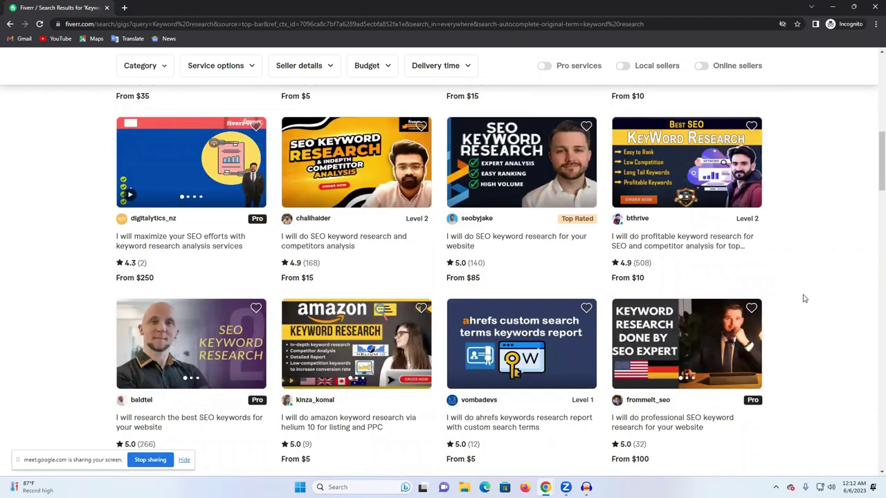
pyautogui.scroll(-2, 804, 299)
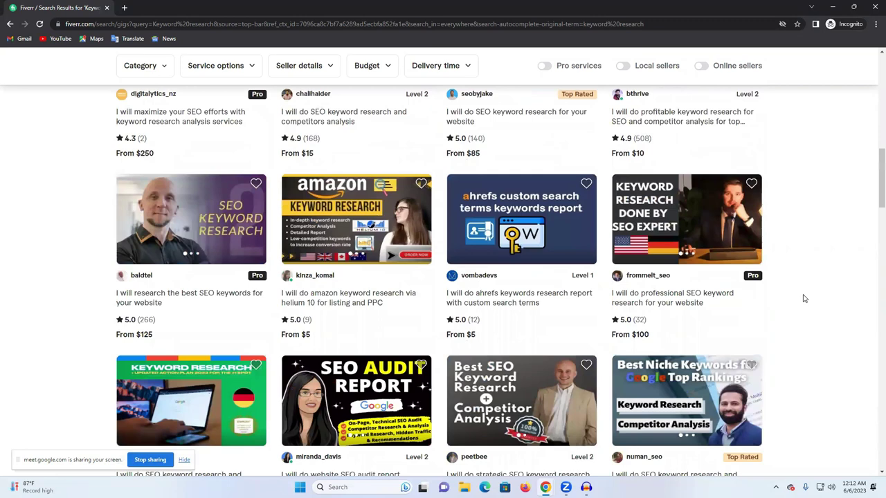
pyautogui.scroll(-3, 804, 299)
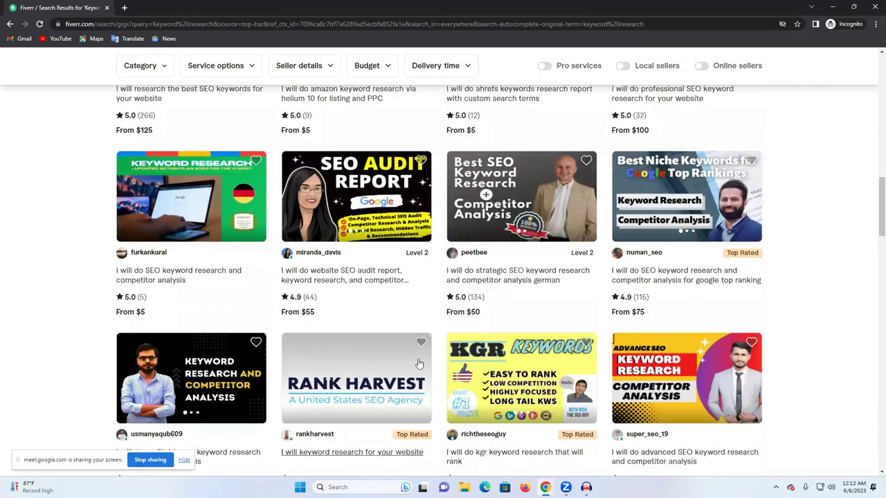
pyautogui.scroll(-6, 262, 320)
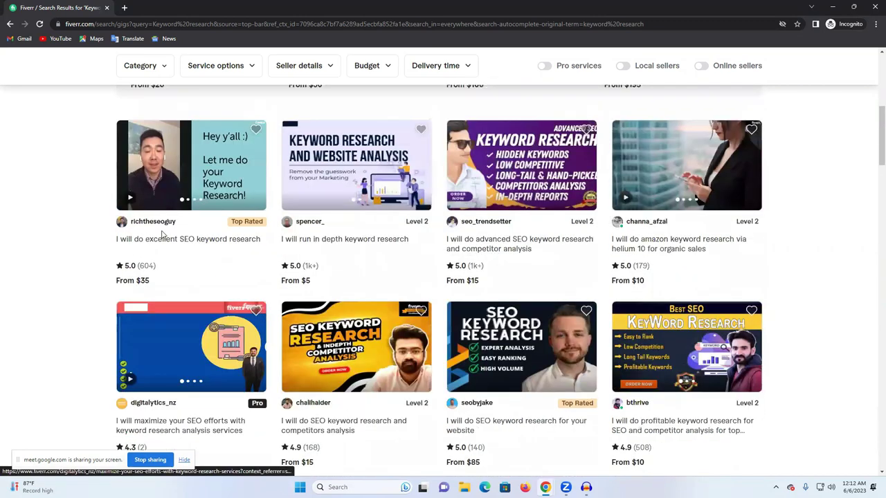
pyautogui.scroll(15, 390, 230)
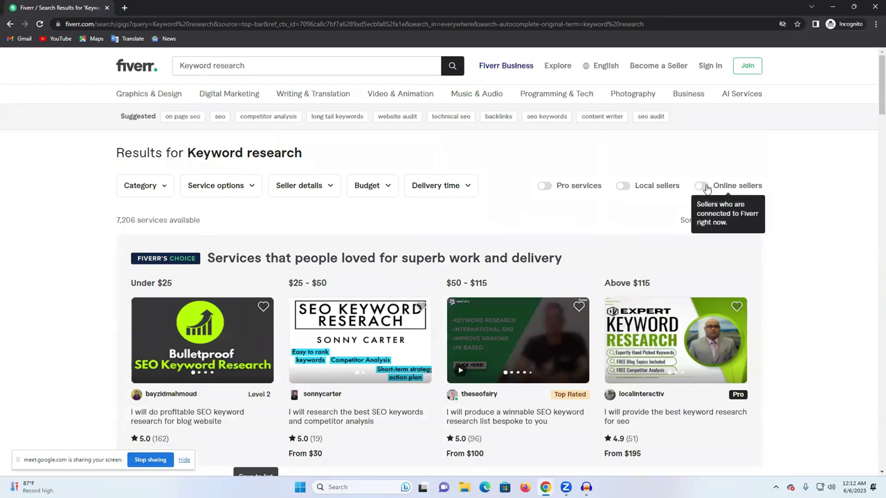
# - Filter the keyword research results to online sellers and look through the listed gigs
pyautogui.click(706, 188)
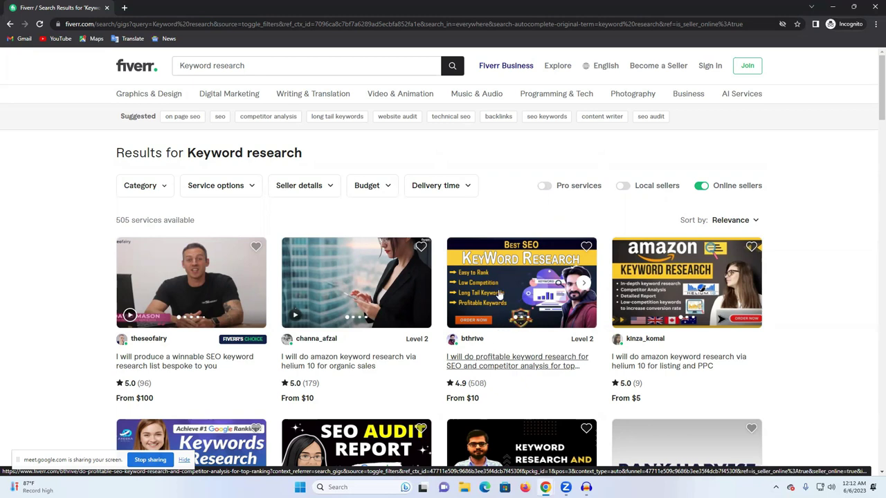
pyautogui.scroll(-3, 506, 336)
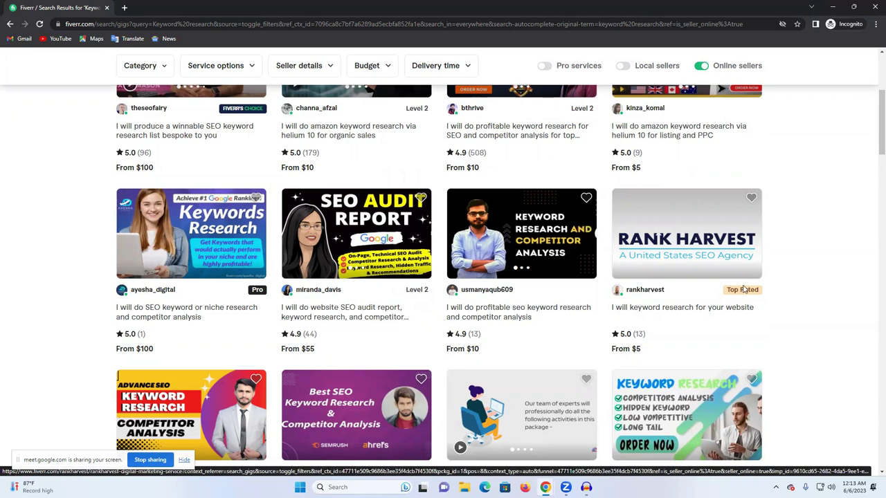
# - Switch back to Google Translate and copy "Google Seacrh campaign" from the second line of the list
pyautogui.click(832, 10)
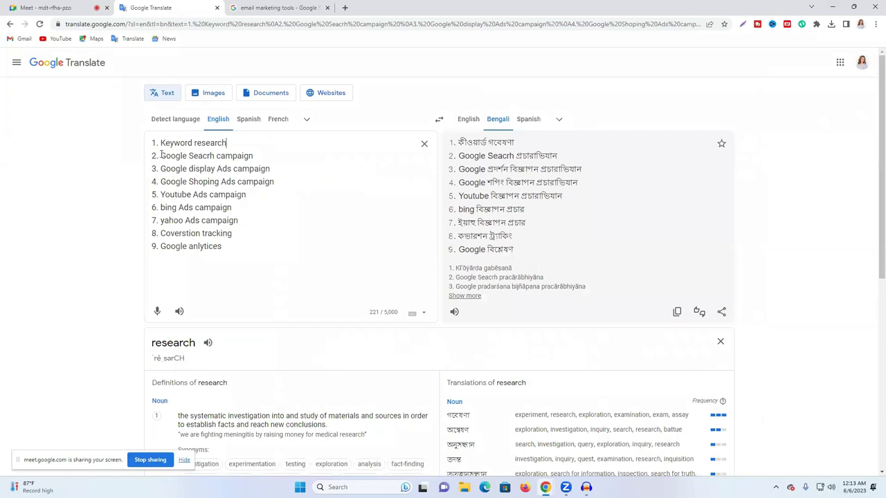
pyautogui.moveTo(160, 155); pyautogui.dragTo(263, 154)
pyautogui.rightClick(240, 157)
pyautogui.click(284, 192)
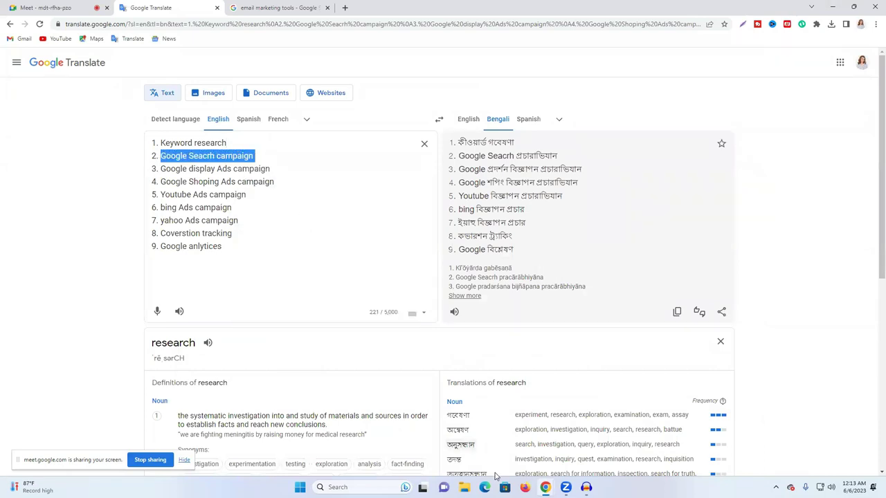
# - Return to the Fiverr window, search for the copied "Google Seacrh campaign" text, and limit the results to online sellers
pyautogui.moveTo(546, 487)
pyautogui.click(654, 443)
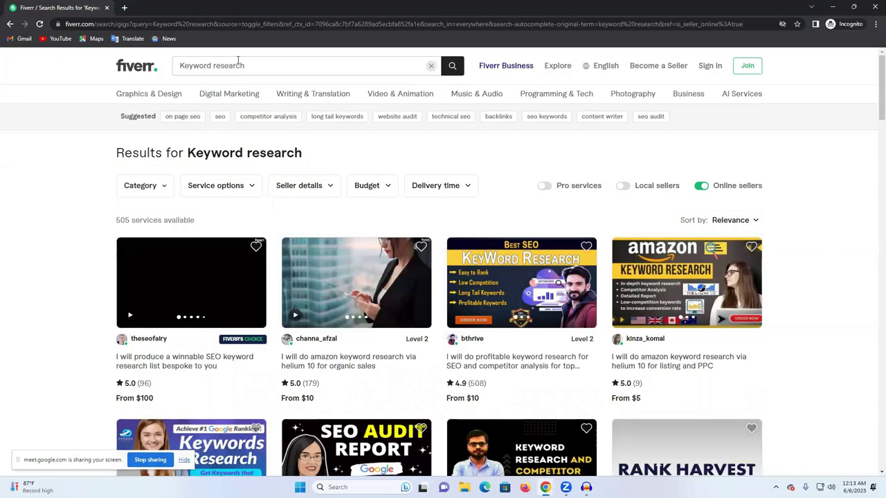
pyautogui.click(238, 64)
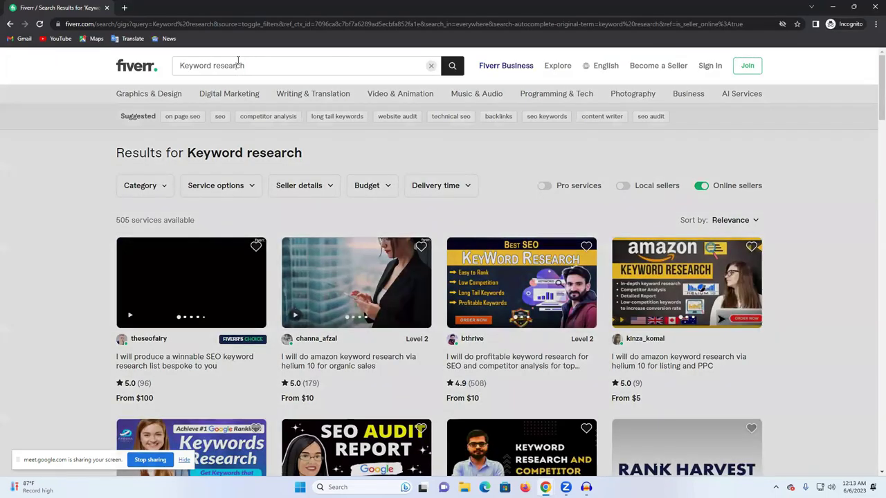
pyautogui.hotkey('ctrl', 'a')
pyautogui.hotkey('ctrl', 'v')
pyautogui.press('Return')
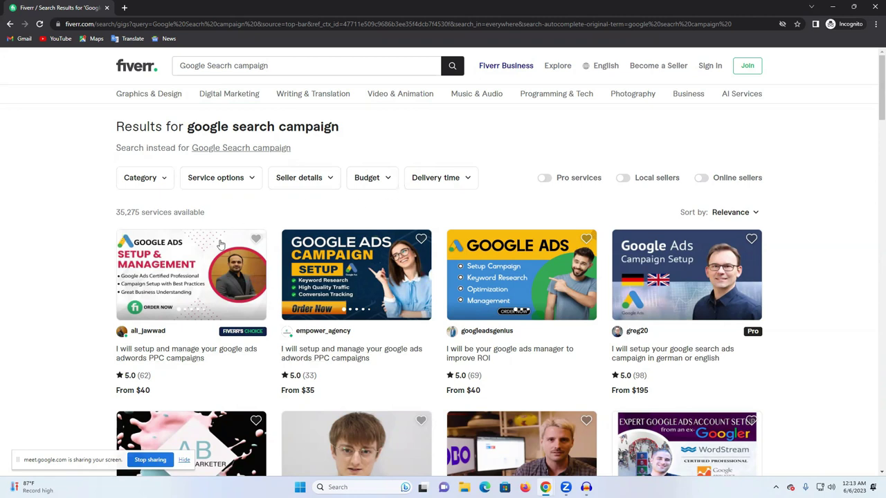
pyautogui.click(701, 178)
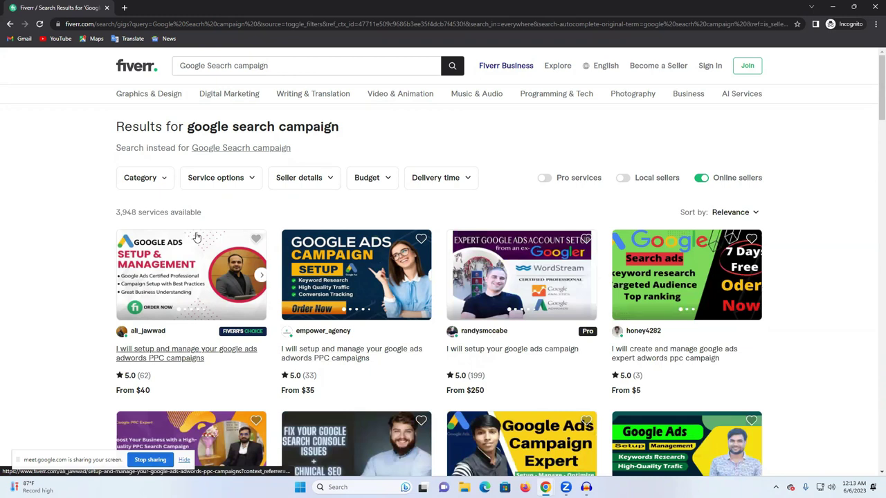
# - Examine the number of available services and the online sellers' gigs listed for the Google search campaign query
pyautogui.tripleClick(157, 212)
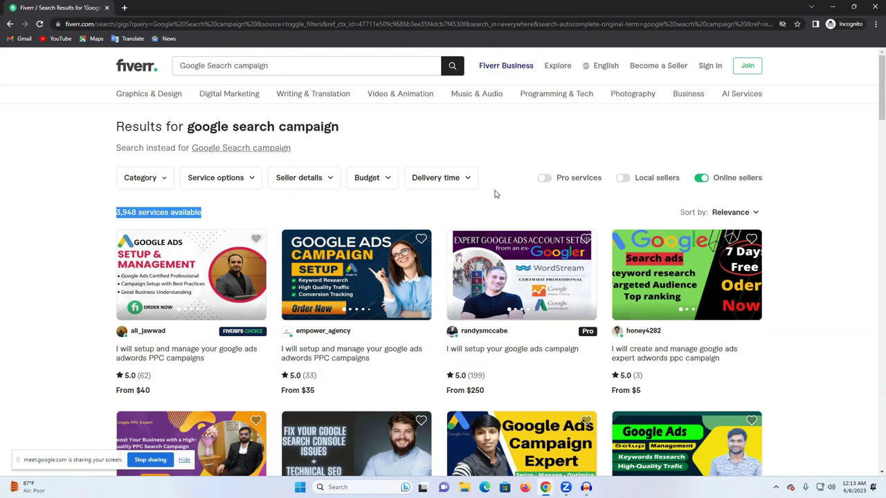
pyautogui.scroll(-3, 478, 260)
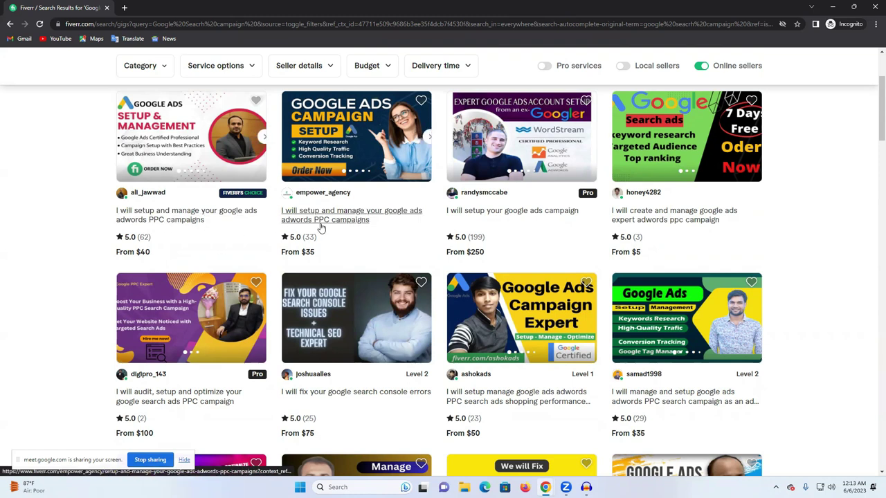
pyautogui.scroll(-2, 321, 227)
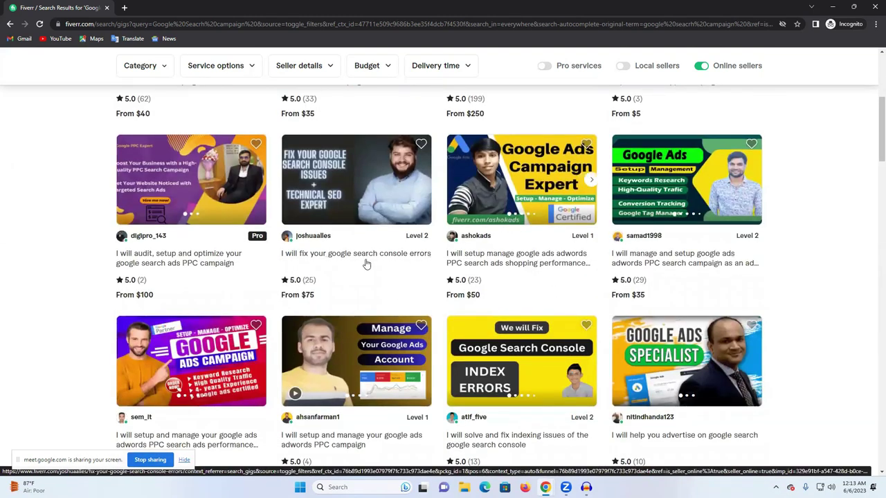
pyautogui.scroll(-2, 299, 263)
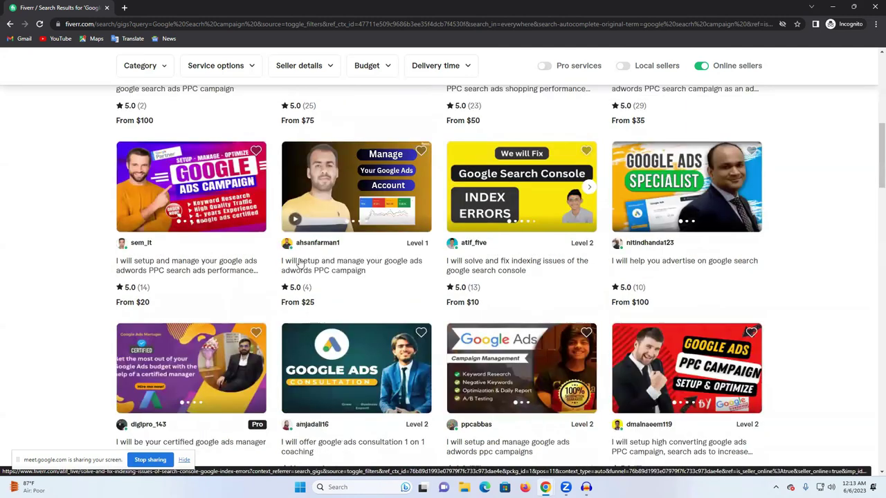
pyautogui.scroll(-1, 395, 212)
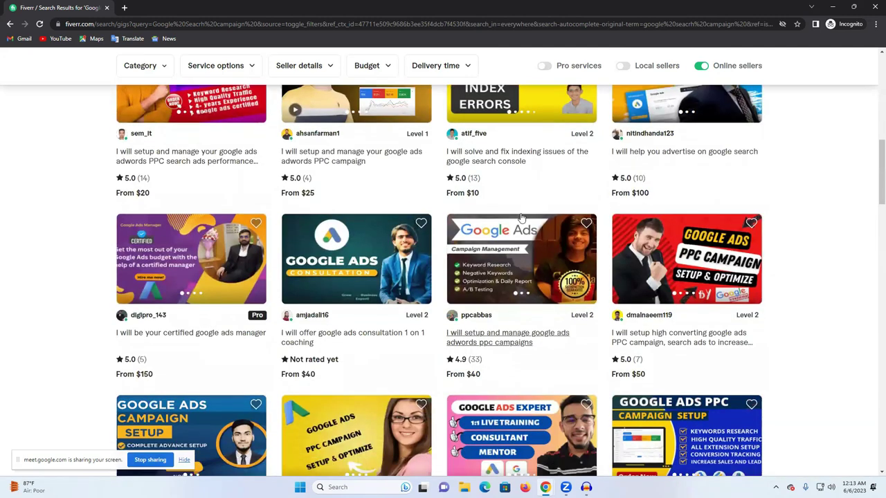
pyautogui.scroll(-1, 548, 238)
pyautogui.scroll(2, 737, 170)
# - Remove the online sellers filter from the Google search campaign results and look through the full gig list
pyautogui.click(701, 65)
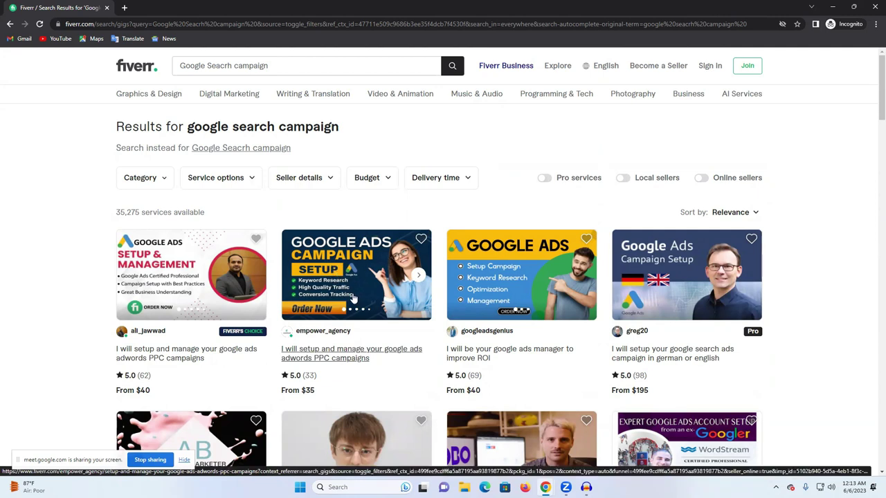
pyautogui.scroll(-1, 355, 301)
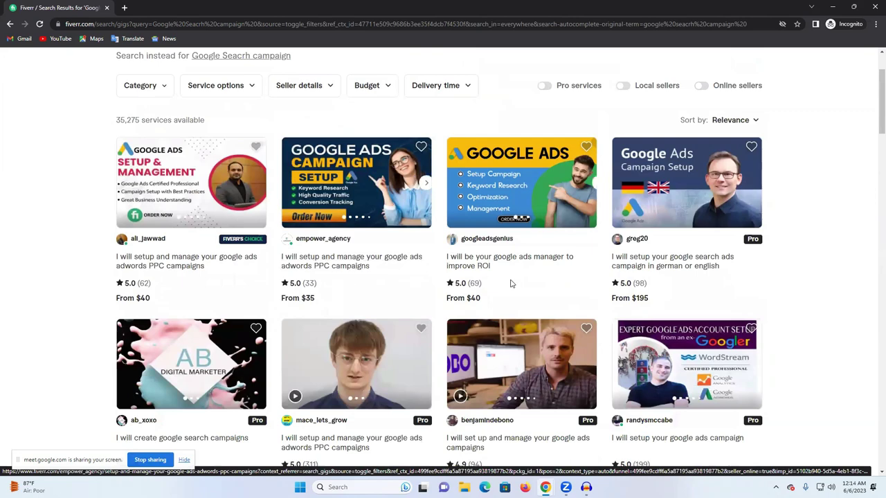
pyautogui.scroll(-1, 582, 282)
pyautogui.scroll(-3, 582, 283)
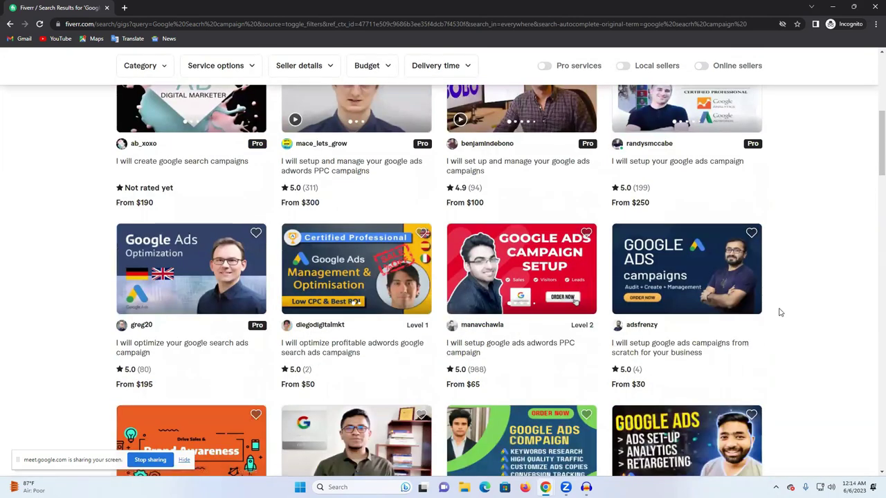
pyautogui.scroll(-2, 780, 313)
pyautogui.scroll(-2, 575, 162)
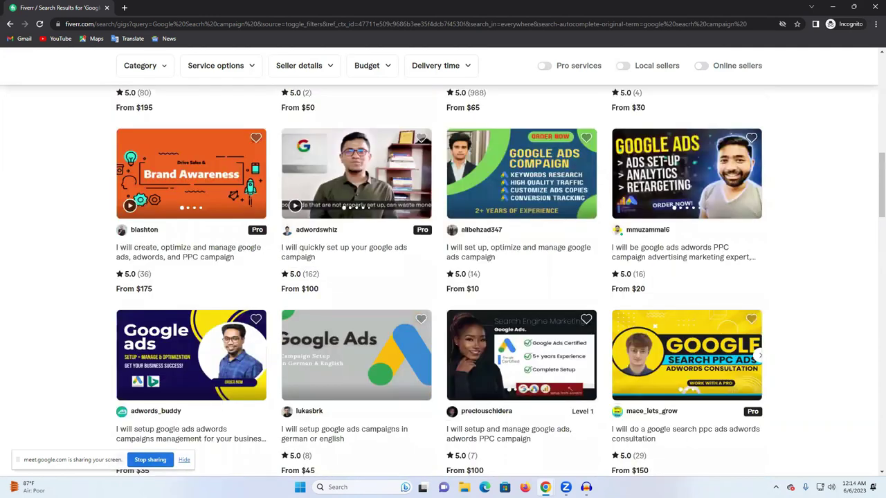
# - Switch to the Google Translate window and copy "Google display Ads campaign" from the third line of the list
pyautogui.moveTo(546, 487)
pyautogui.click(467, 443)
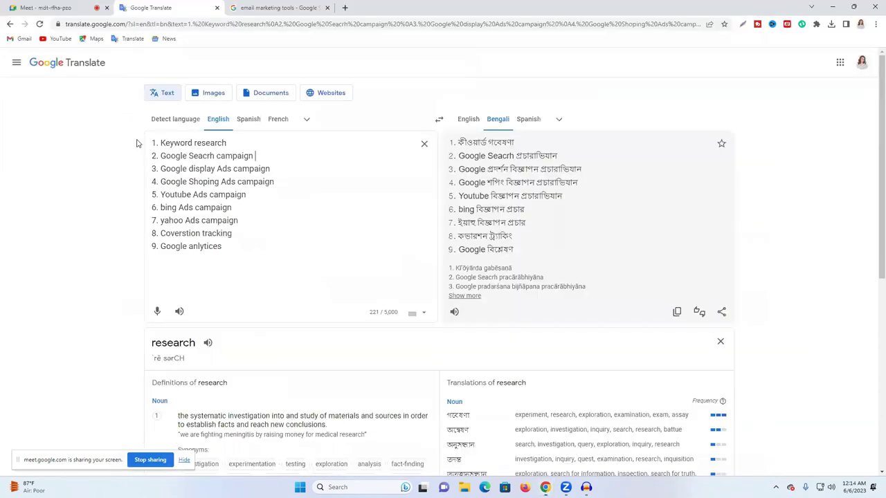
pyautogui.moveTo(161, 168); pyautogui.dragTo(274, 167)
pyautogui.rightClick(274, 167)
pyautogui.click(314, 200)
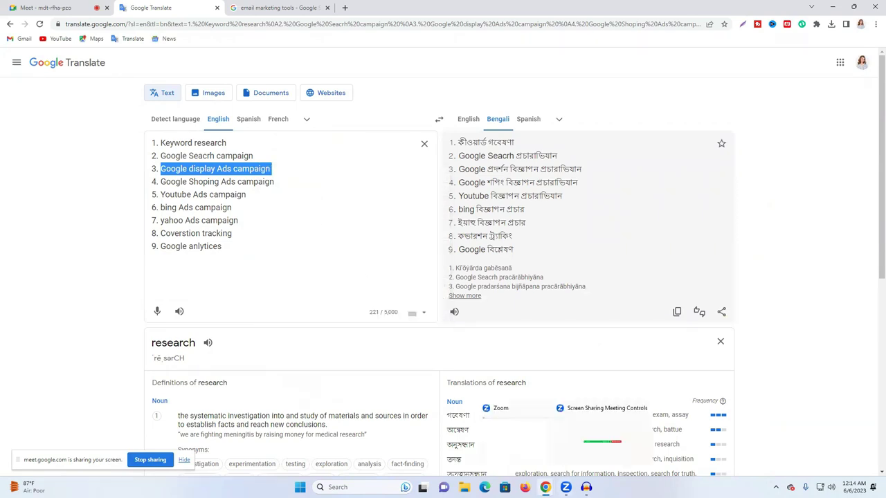
# - Return to the Fiverr window, search for the copied "Google display Ads campaign" text, and limit the results to online sellers
pyautogui.moveTo(545, 487)
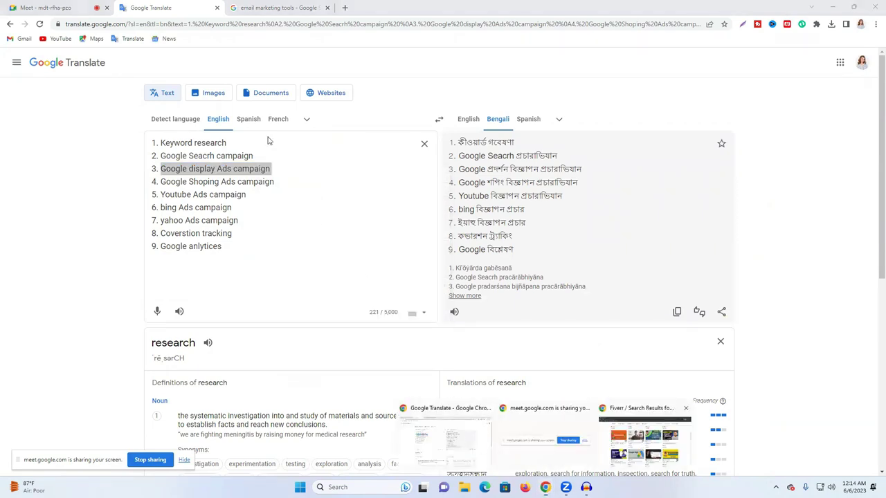
pyautogui.hotkey('alt', 'Tab')
pyautogui.scroll(10, 247, 121)
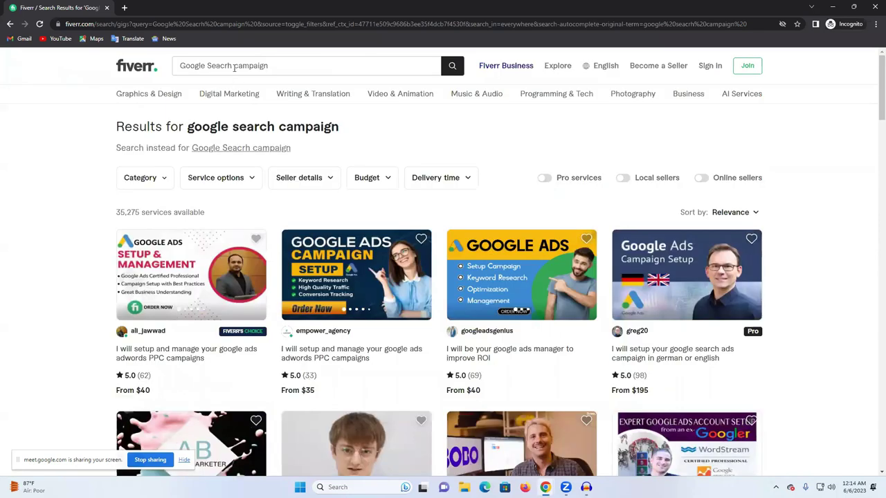
pyautogui.click(234, 67)
pyautogui.press('Return')
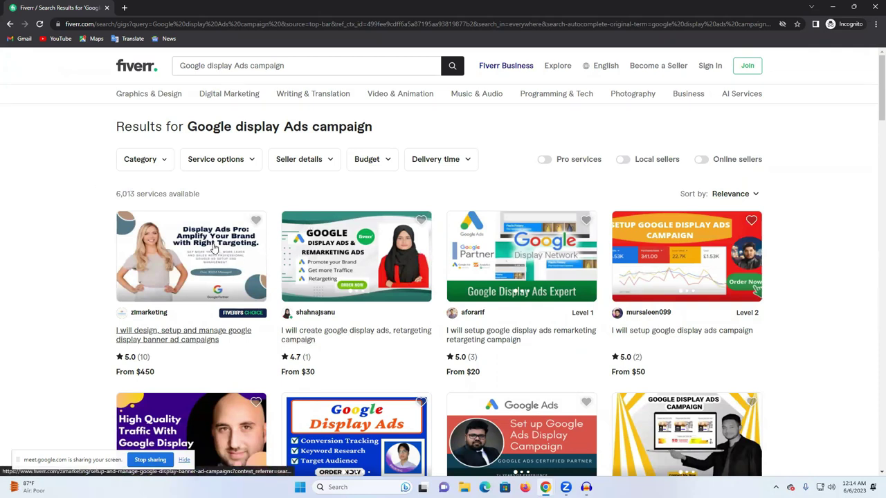
pyautogui.click(702, 160)
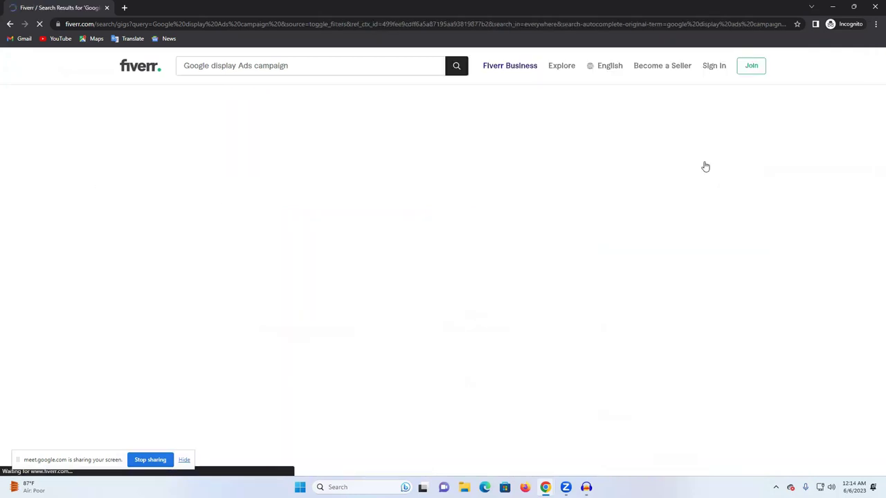
# - Examine the number of services and the online sellers' gigs listed for the display ads campaign query
pyautogui.tripleClick(124, 195)
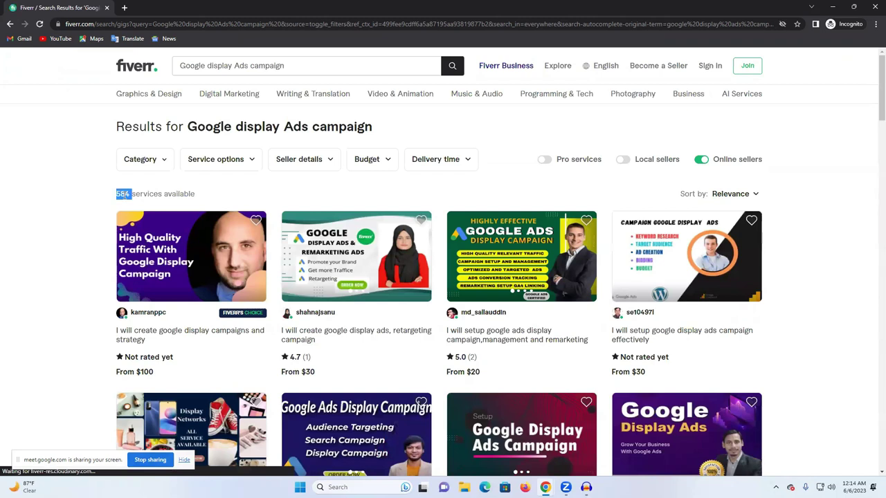
pyautogui.scroll(-1, 353, 278)
pyautogui.scroll(-3, 353, 278)
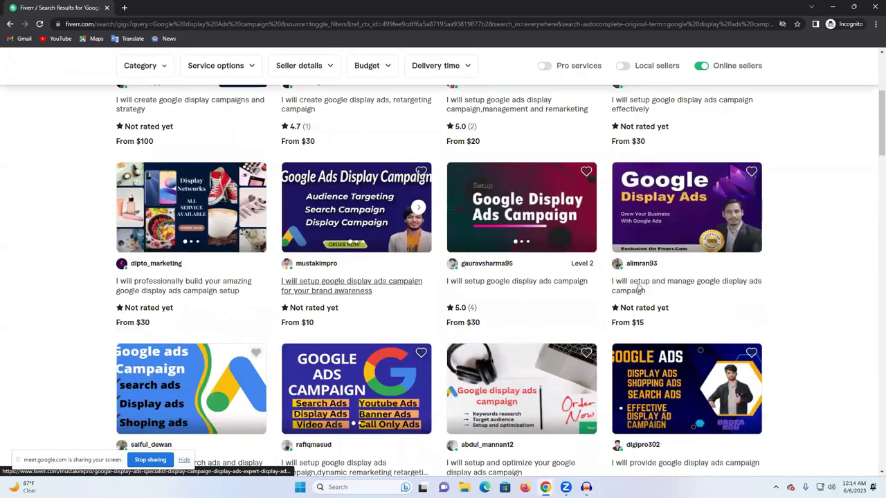
pyautogui.scroll(-4, 596, 288)
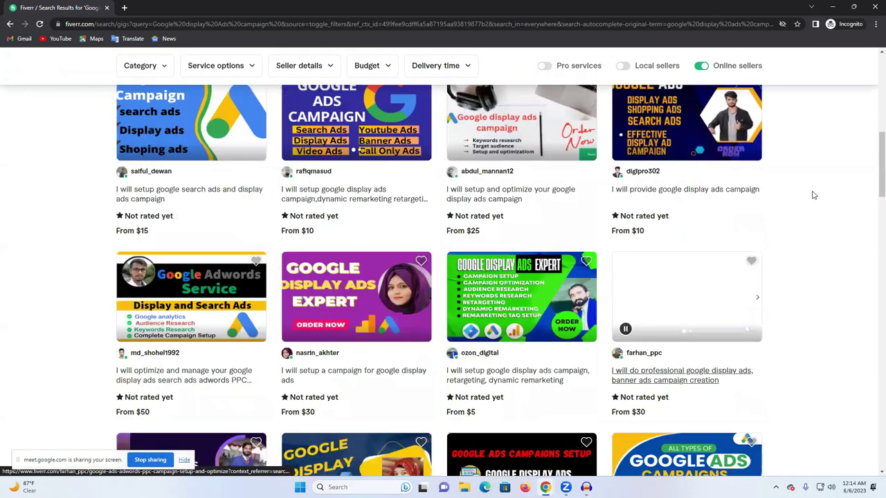
pyautogui.scroll(7, 762, 180)
# - Remove the online sellers filter from the display ads campaign results and look through the full gig list
pyautogui.click(702, 160)
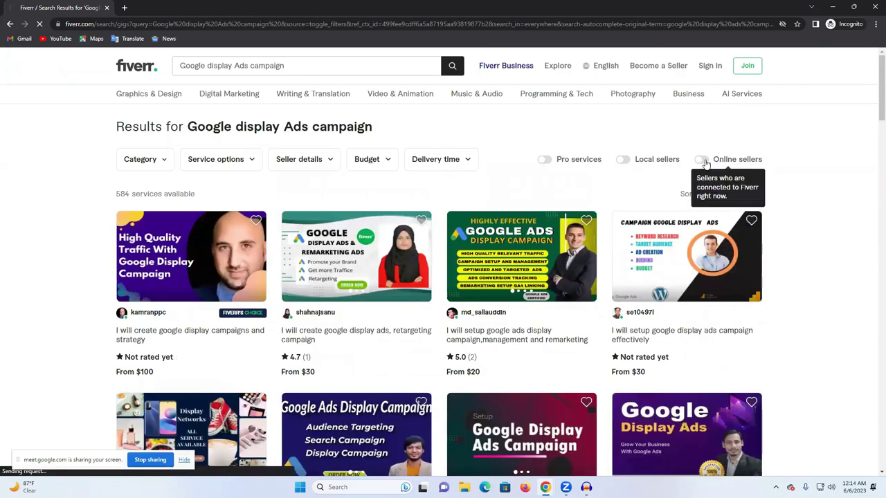
pyautogui.scroll(-20, 699, 274)
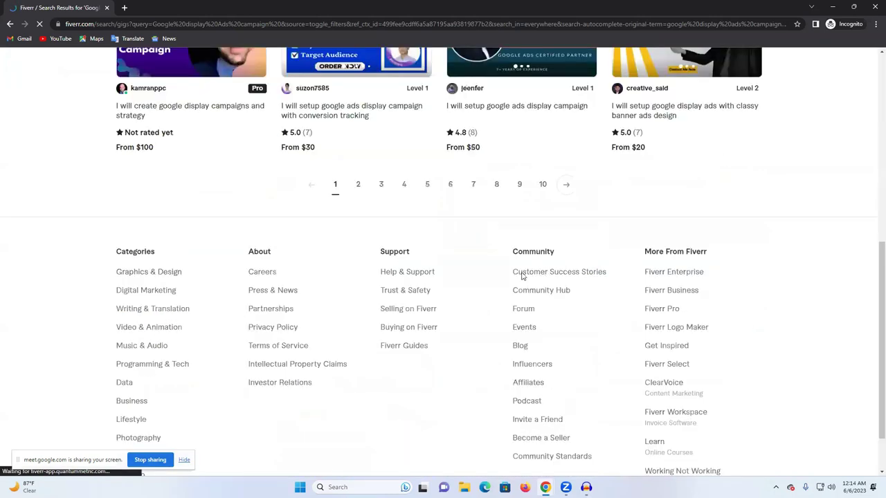
pyautogui.scroll(-5, 547, 312)
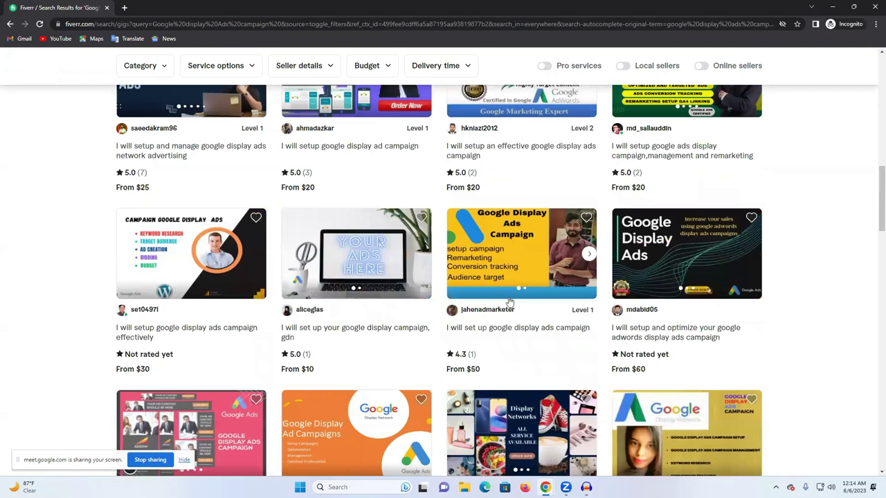
pyautogui.scroll(-5, 477, 301)
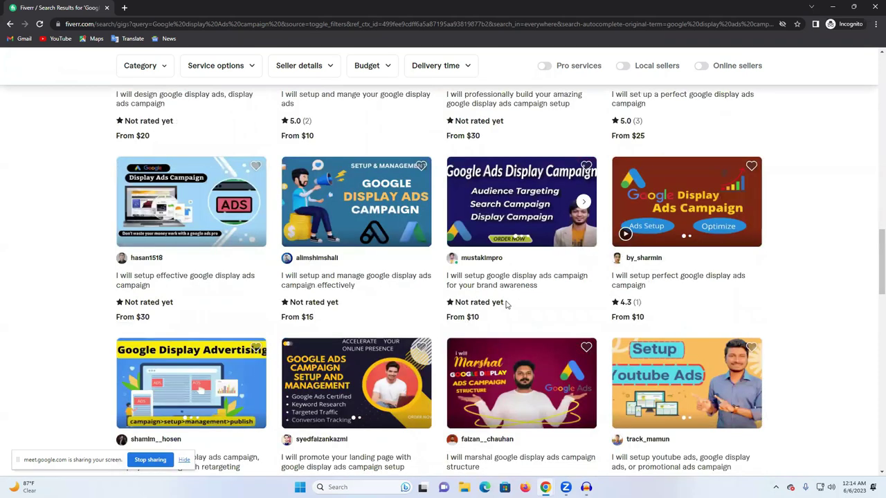
# - Switch back to Google Translate and copy "Google Shoping Ads campaign" from the fourth line of the list
pyautogui.moveTo(545, 487)
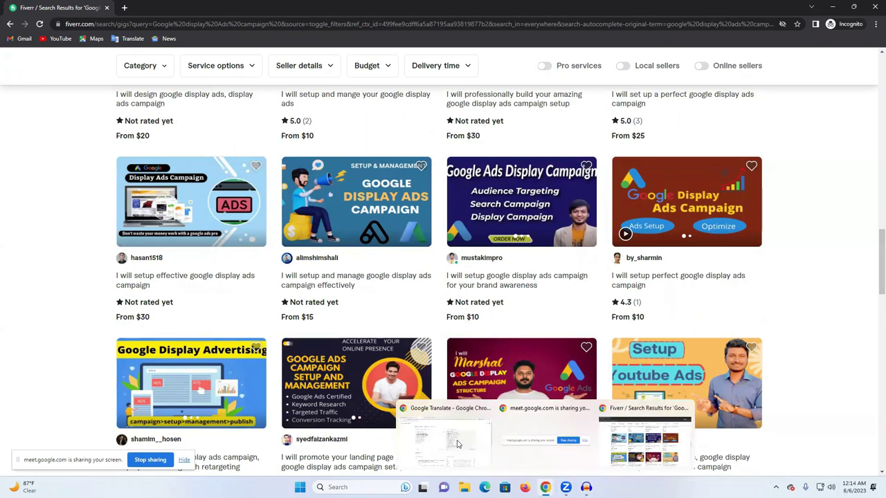
pyautogui.click(457, 444)
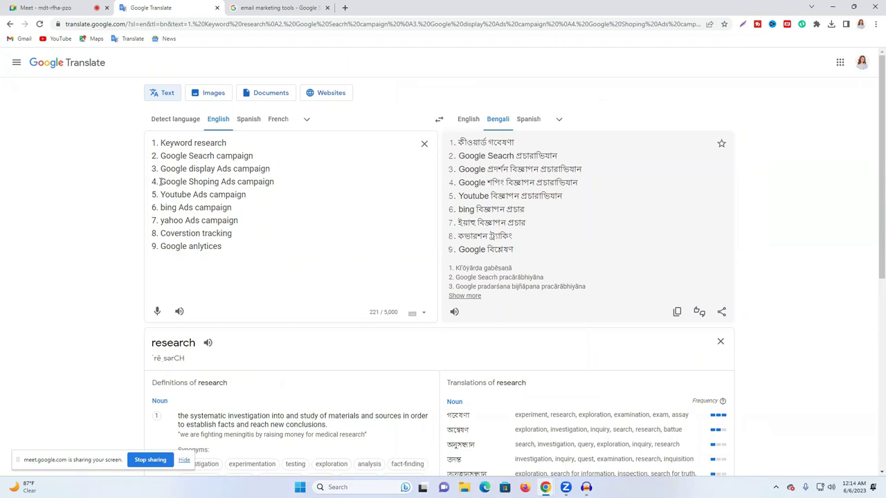
pyautogui.moveTo(160, 181); pyautogui.dragTo(293, 181)
pyautogui.rightClick(255, 182)
pyautogui.click(293, 216)
# - Return to the Fiverr window and replace the previous query with the copied "Google Shoping Ads campaign" text to search for it
pyautogui.moveTo(546, 487)
pyautogui.click(644, 439)
pyautogui.scroll(8, 298, 133)
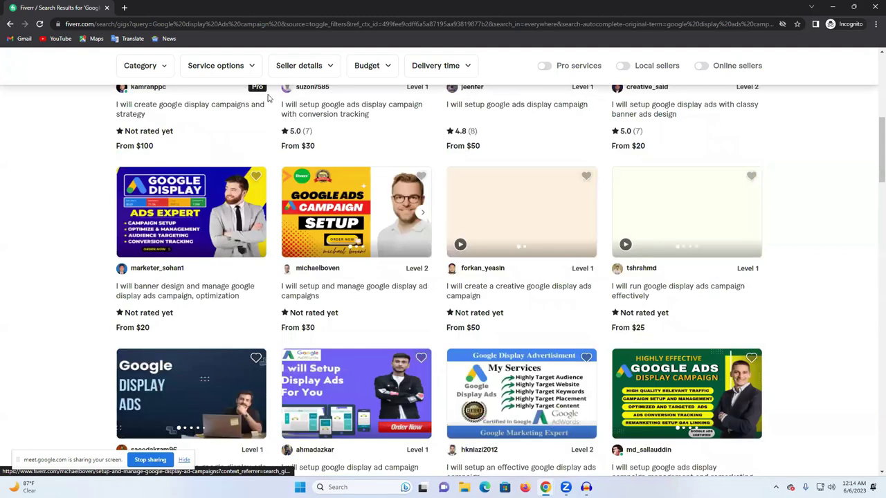
pyautogui.scroll(5, 269, 98)
pyautogui.click(261, 69)
pyautogui.hotkey('ctrl', 'a')
pyautogui.hotkey('ctrl', 'v')
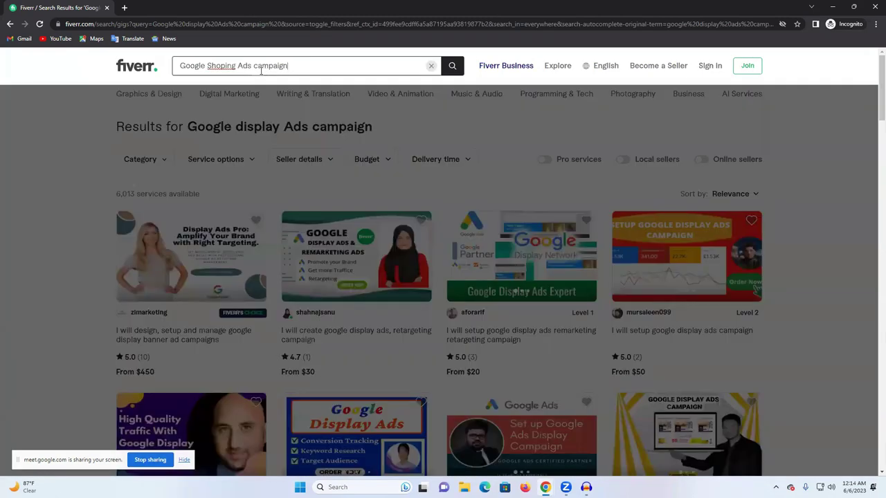
pyautogui.press('Return')
# - Correct the misspelled word in the query to "Shopping" and search for "Google Shopping Ads campaign"
pyautogui.rightClick(225, 70)
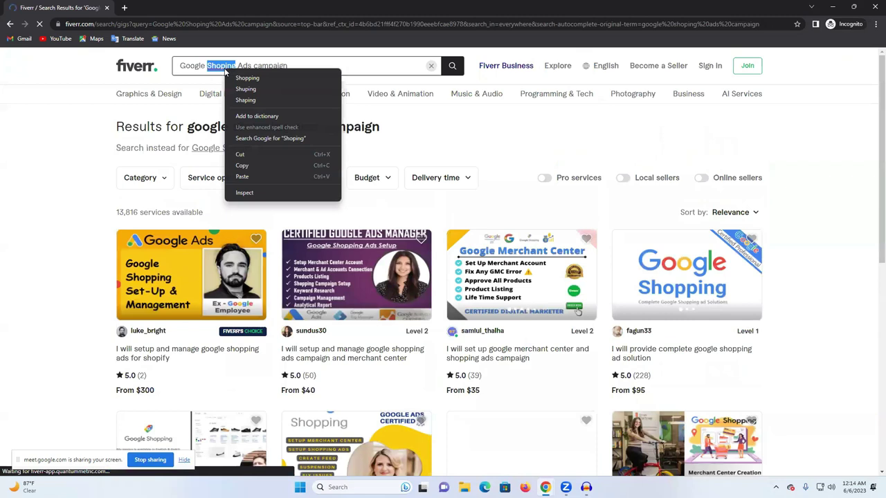
pyautogui.click(247, 77)
pyautogui.click(451, 66)
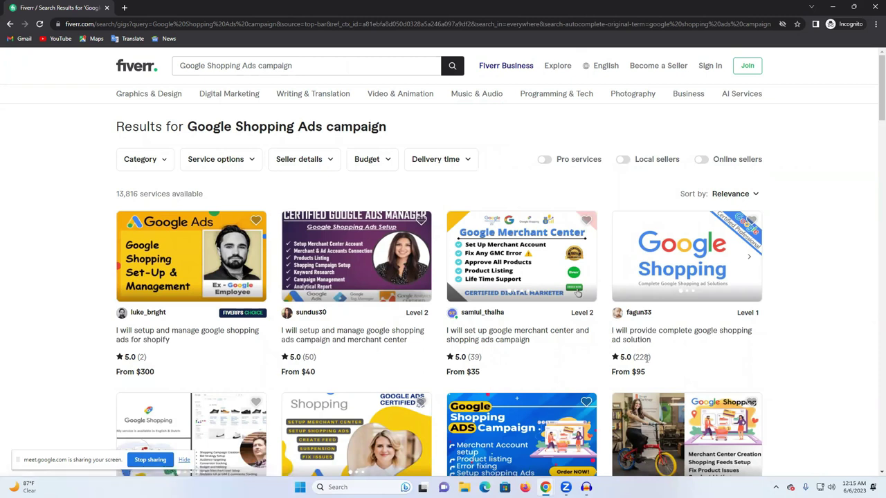
# - Look through the Google Shopping Ads campaign gigs, examining their review counts, seller levels and starting prices
pyautogui.moveTo(650, 357); pyautogui.dragTo(629, 359)
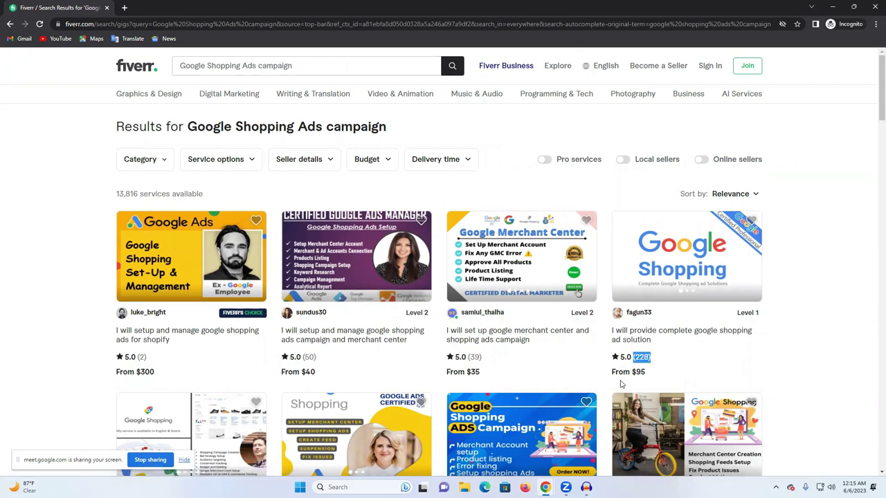
pyautogui.click(477, 358)
pyautogui.scroll(-1, 137, 361)
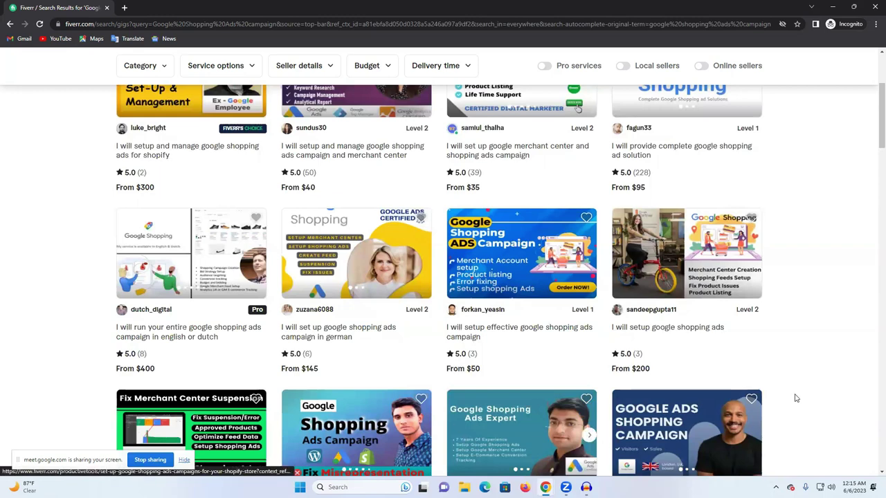
pyautogui.scroll(-2, 685, 357)
pyautogui.scroll(-3, 685, 357)
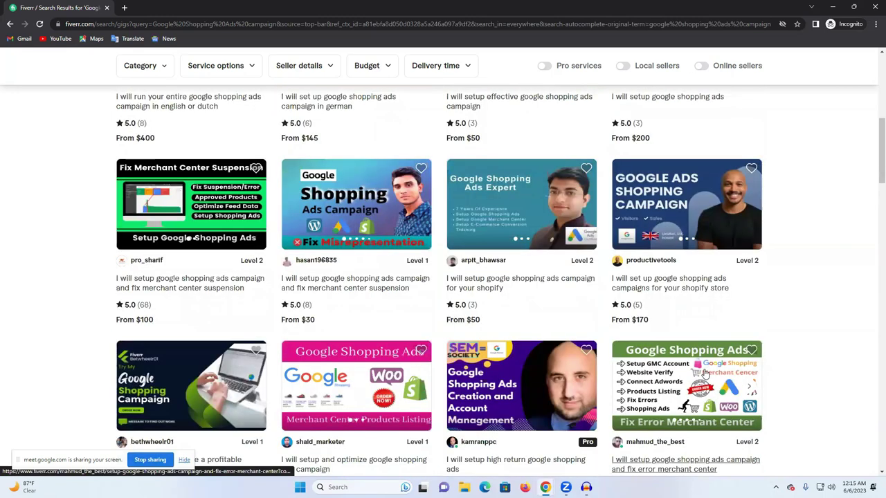
pyautogui.scroll(-1, 705, 373)
pyautogui.scroll(-2, 705, 374)
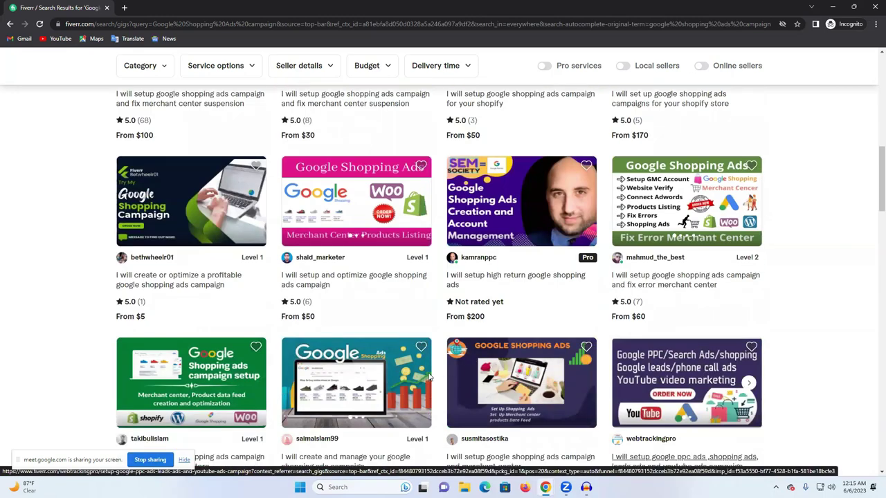
pyautogui.scroll(-1, 421, 377)
pyautogui.scroll(-1, 420, 377)
pyautogui.scroll(-1, 651, 346)
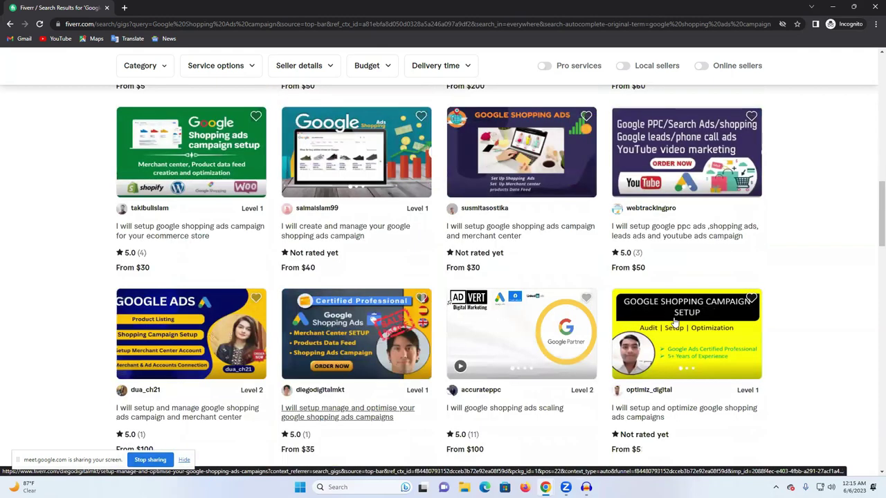
pyautogui.scroll(-2, 673, 317)
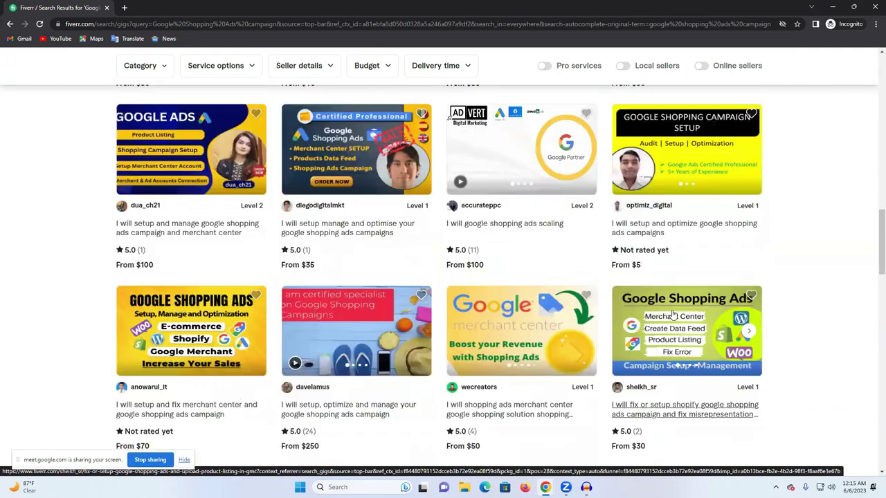
pyautogui.scroll(-2, 673, 315)
pyautogui.scroll(2, 673, 315)
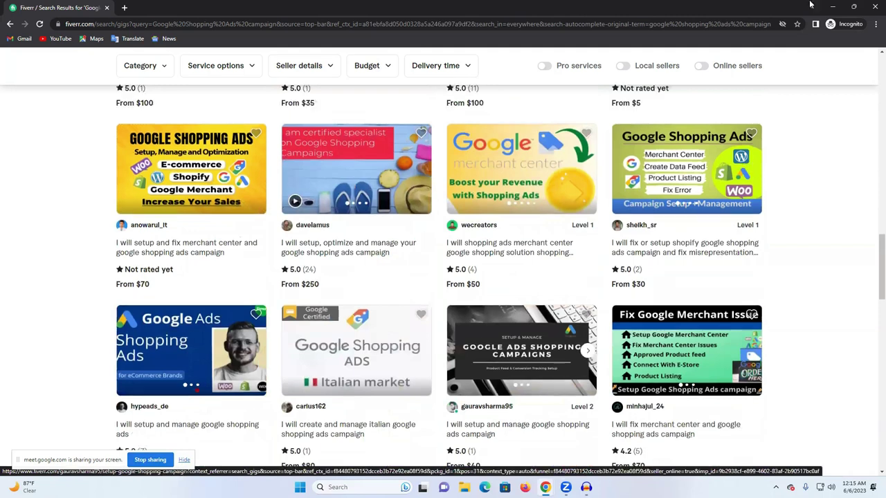
# - Switch back to Google Translate and copy "Youtube Ads campaign" from the fifth line of the list
pyautogui.hotkey('alt', 'Tab')
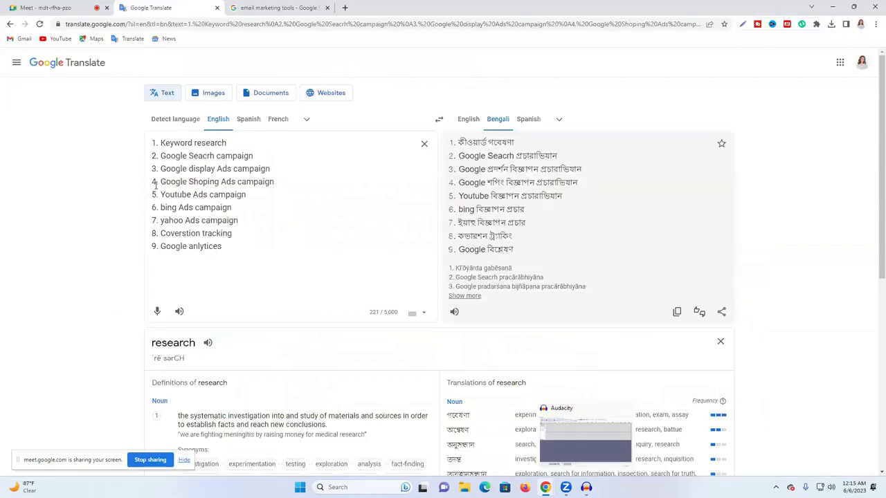
pyautogui.moveTo(162, 195); pyautogui.dragTo(244, 196)
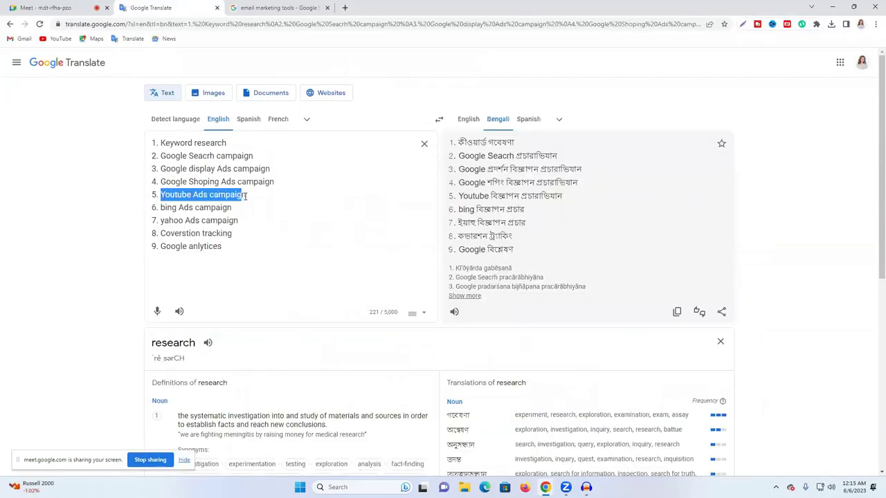
pyautogui.rightClick(228, 196)
pyautogui.click(263, 230)
# - Return to the Fiverr window and replace the previous query with the copied "Youtube Ads campaign" text to search for it
pyautogui.moveTo(545, 487)
pyautogui.click(647, 443)
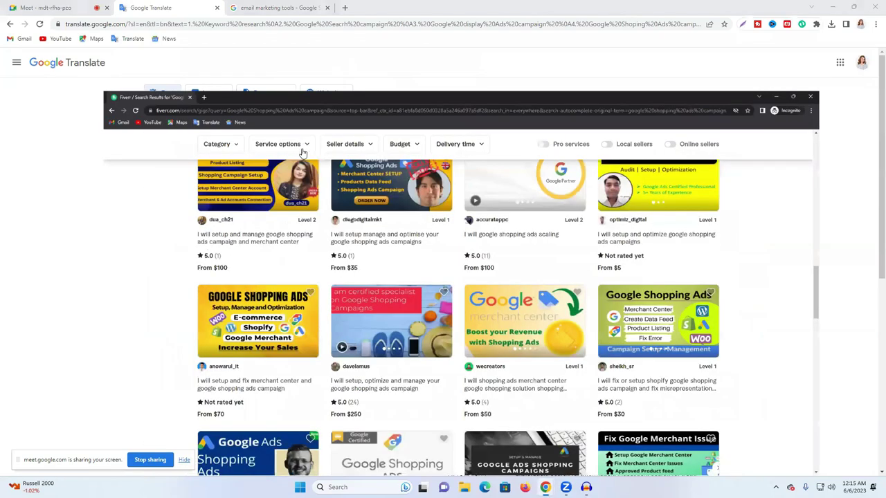
pyautogui.scroll(10, 315, 173)
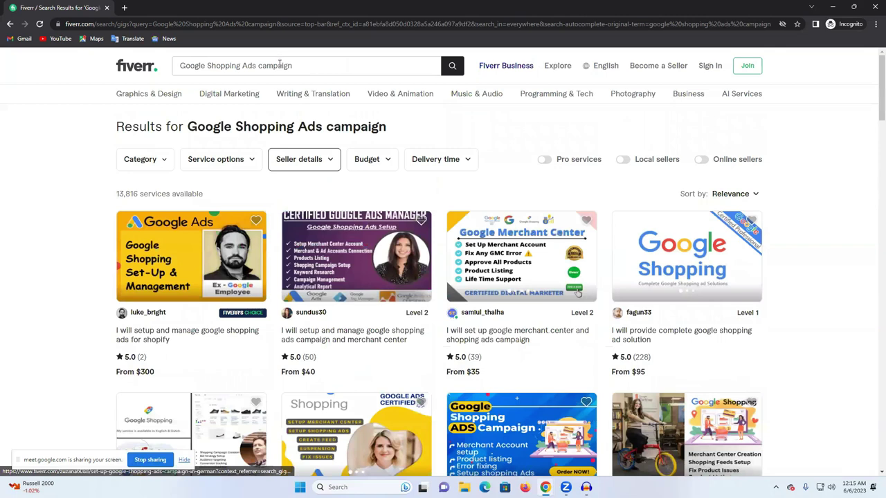
pyautogui.click(280, 64)
pyautogui.hotkey('ctrl', 'v')
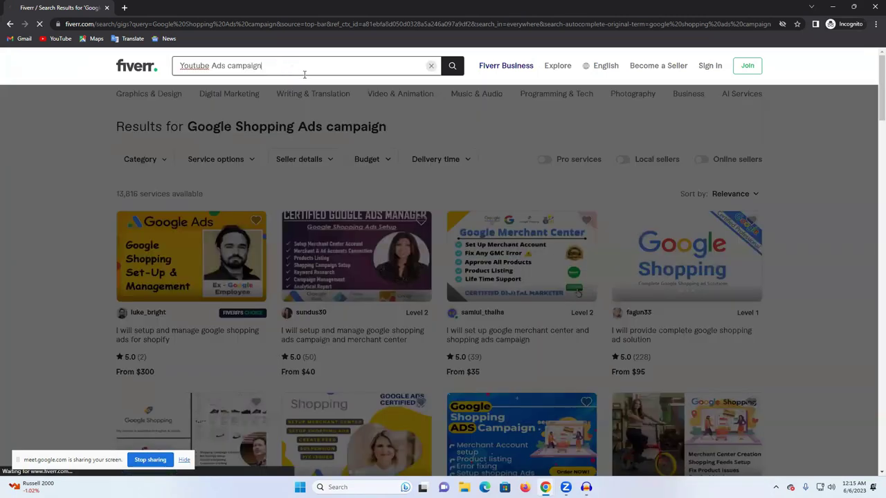
pyautogui.press('Return')
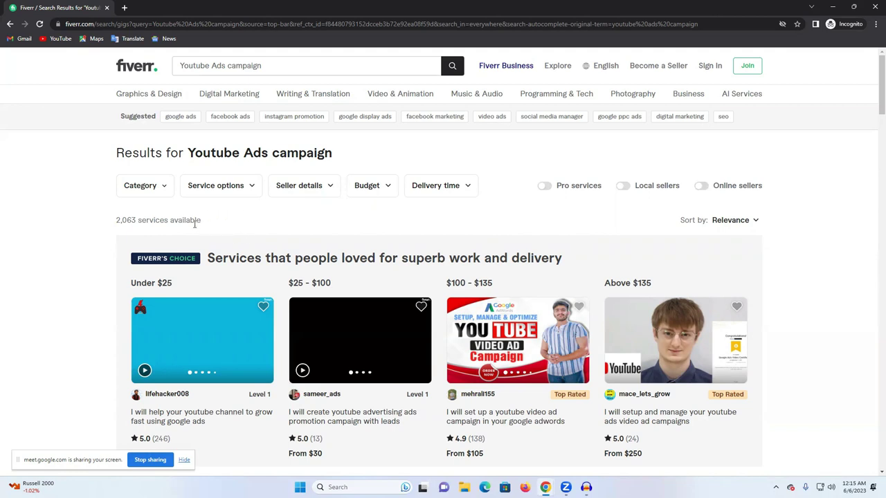
# - Check the number of services available for Youtube Ads campaign and look through the gigs' reviews, seller levels and starting prices
pyautogui.tripleClick(194, 223)
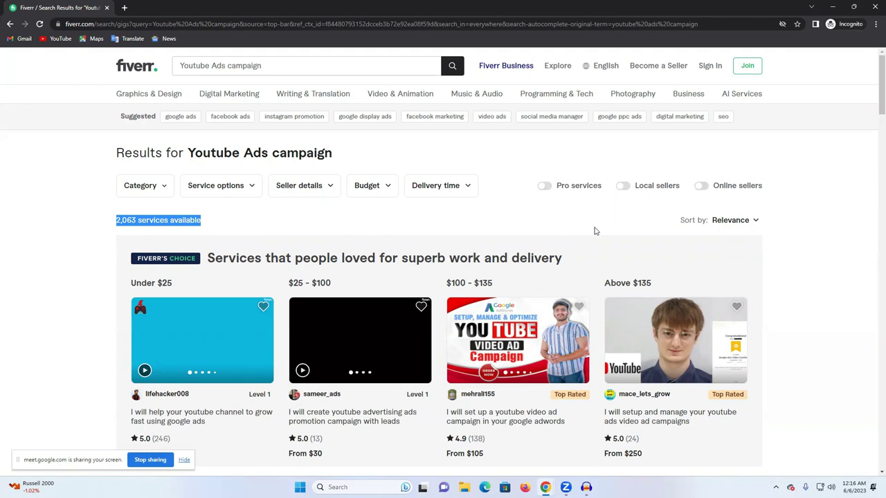
pyautogui.scroll(-3, 596, 231)
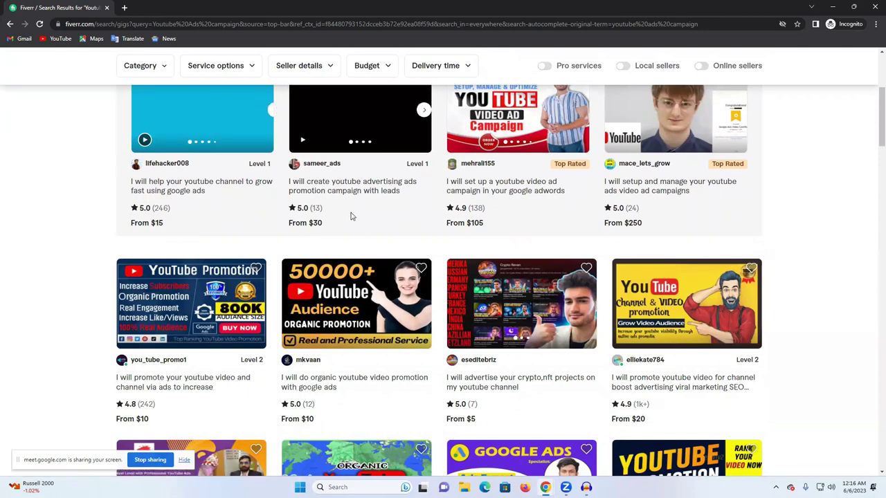
pyautogui.scroll(-3, 604, 205)
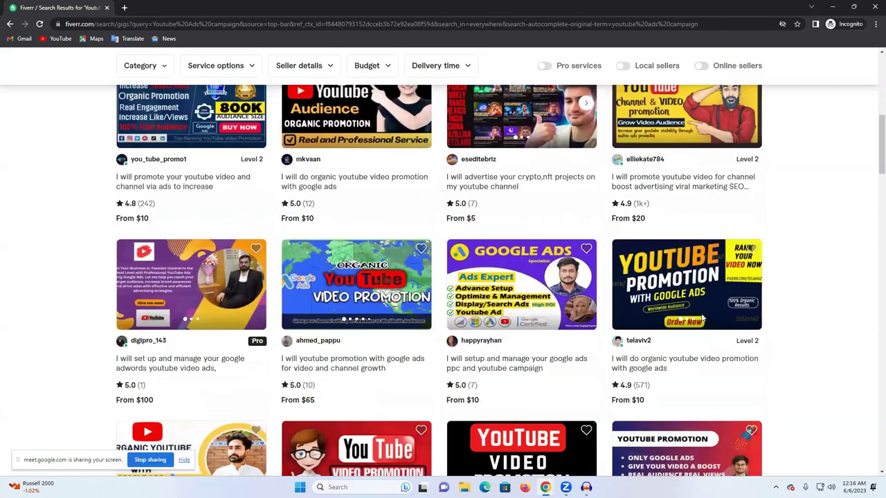
pyautogui.scroll(-3, 703, 318)
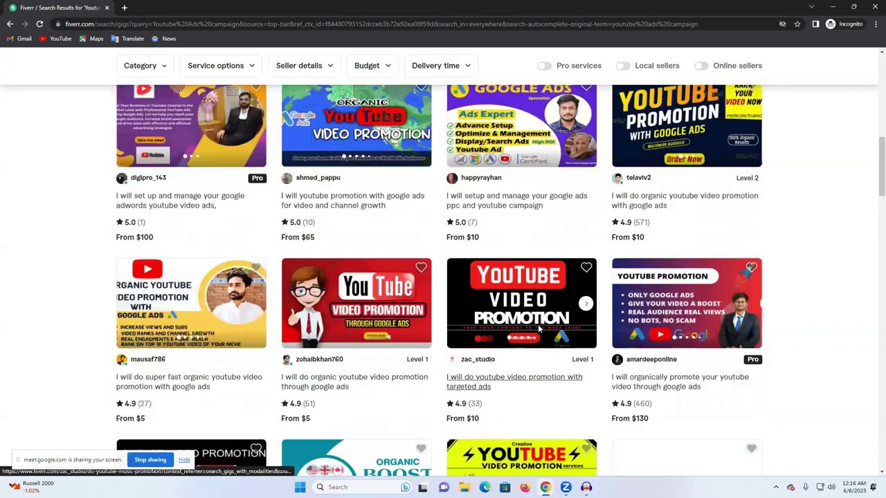
pyautogui.scroll(5, 540, 326)
pyautogui.scroll(2, 542, 326)
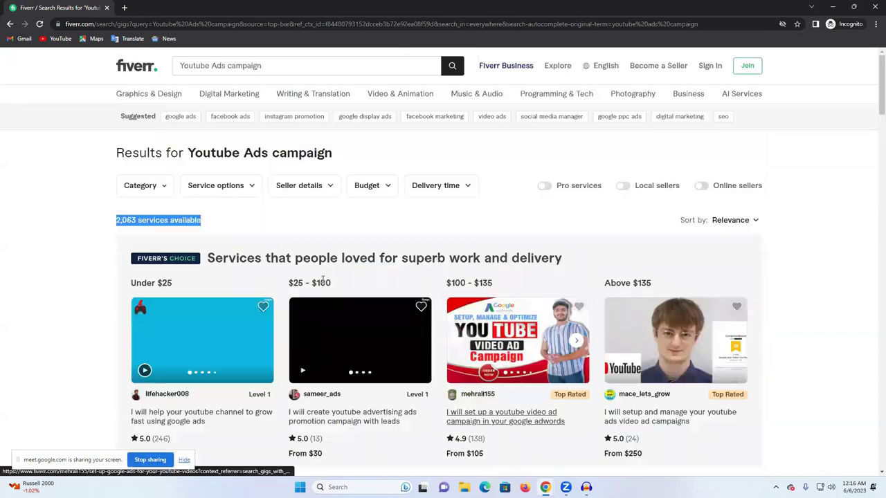
# - Filter the Youtube Ads campaign results to online sellers only and check how many services are available
pyautogui.click(701, 186)
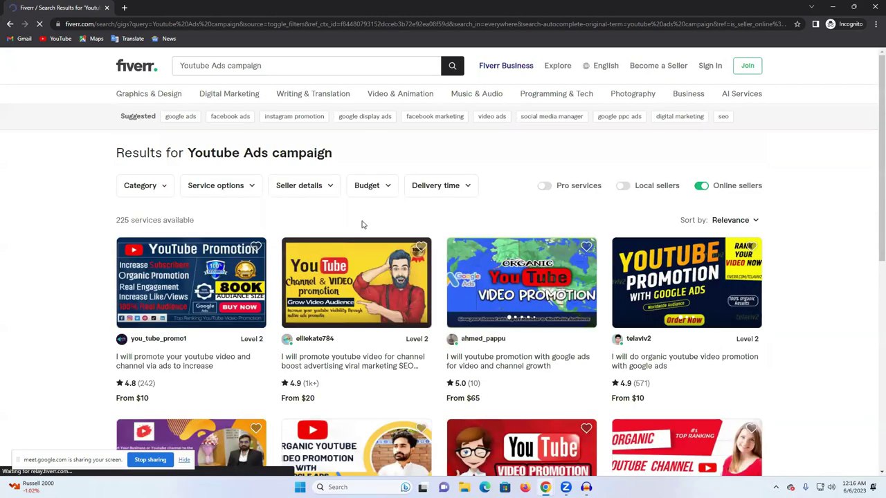
pyautogui.scroll(-4, 362, 223)
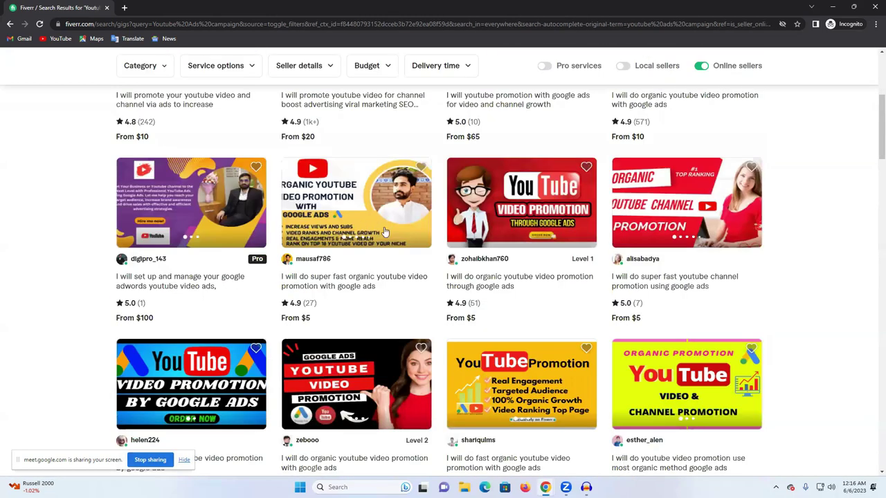
pyautogui.scroll(4, 386, 232)
pyautogui.tripleClick(133, 220)
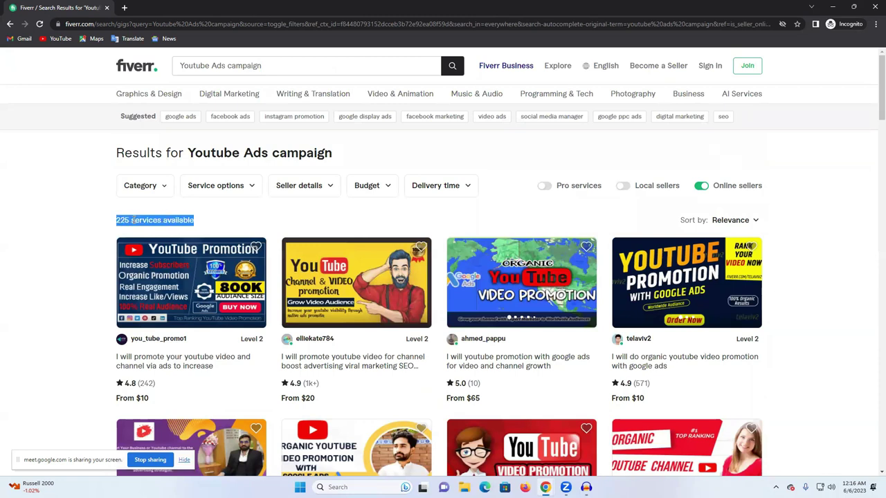
pyautogui.click(294, 220)
pyautogui.tripleClick(152, 220)
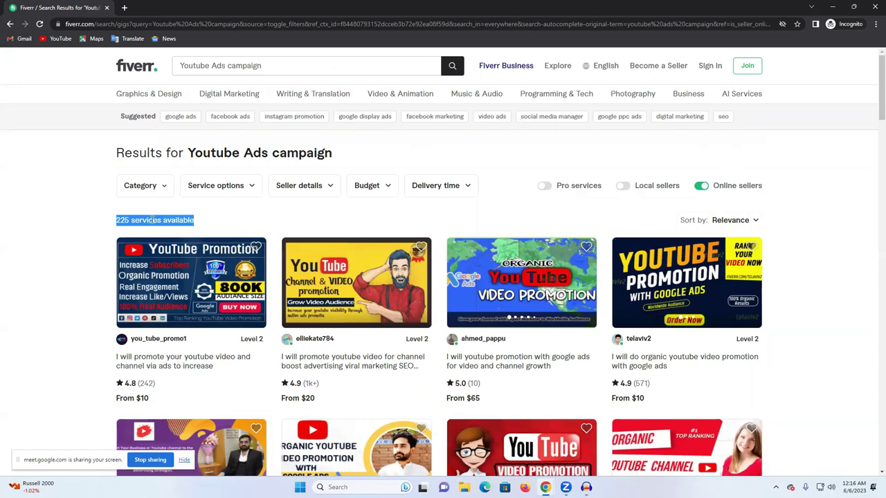
pyautogui.click(237, 220)
pyautogui.tripleClick(166, 222)
# - Switch back to Google Translate and copy "Coverstion tracking" from the eighth line of the list
pyautogui.click(832, 7)
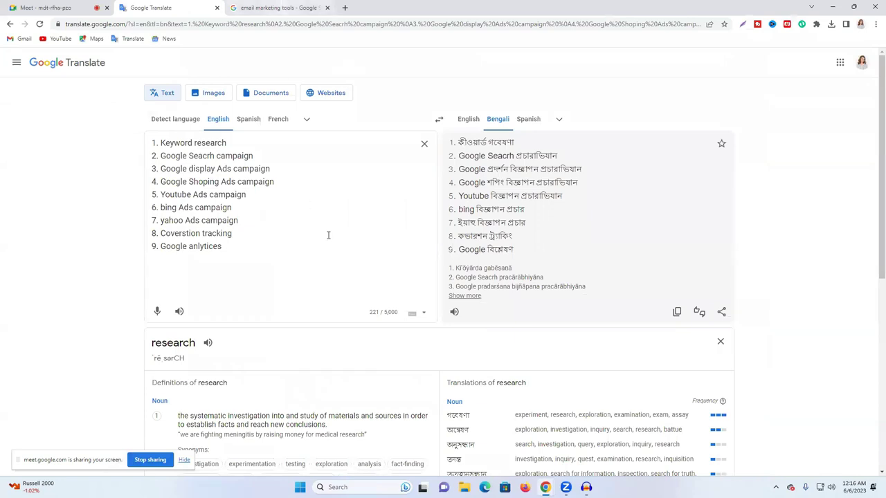
pyautogui.moveTo(161, 207); pyautogui.dragTo(237, 232)
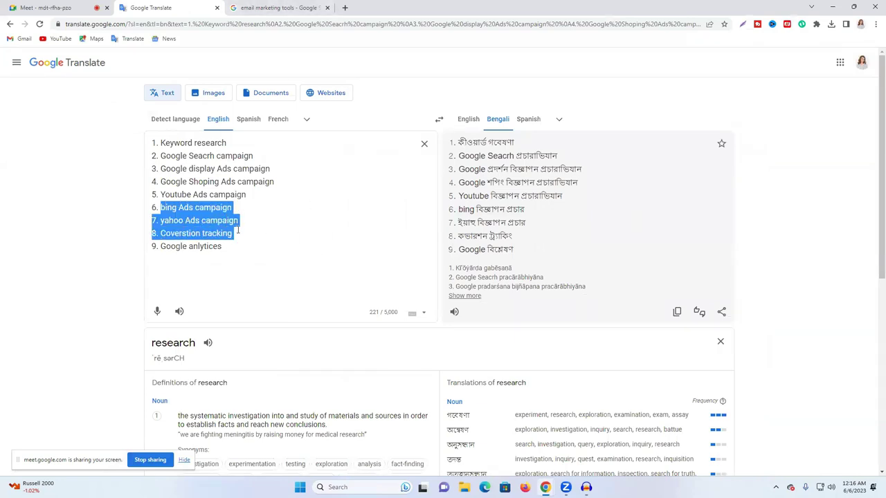
pyautogui.click(177, 247)
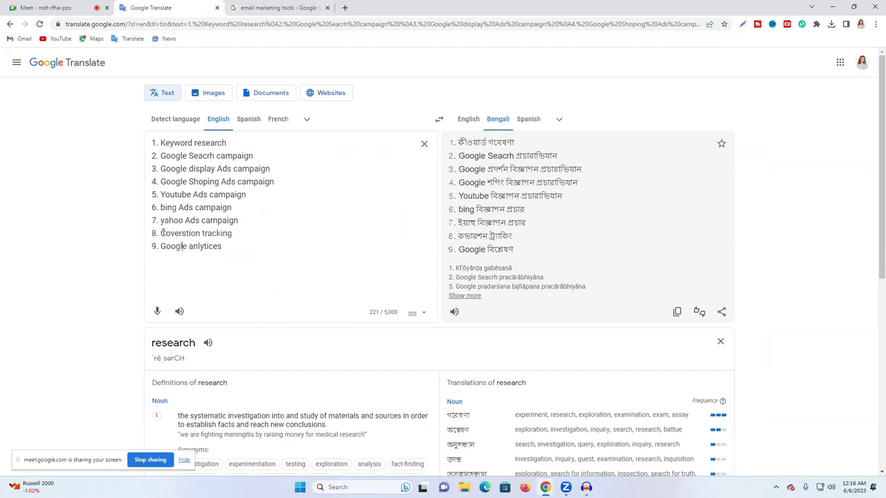
pyautogui.moveTo(161, 233); pyautogui.dragTo(231, 234)
pyautogui.rightClick(230, 238)
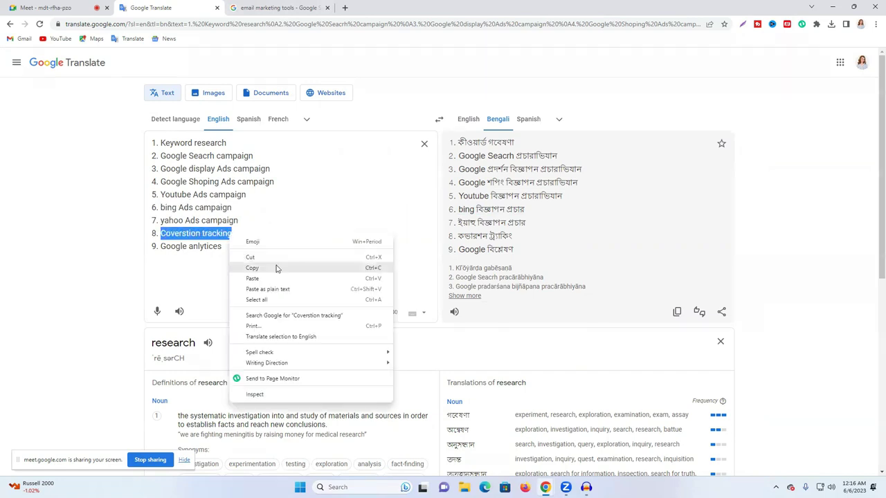
pyautogui.click(276, 268)
# - Return to the Fiverr window and search for the copied "Coverstion tracking" text in place of the previous query
pyautogui.moveTo(546, 487)
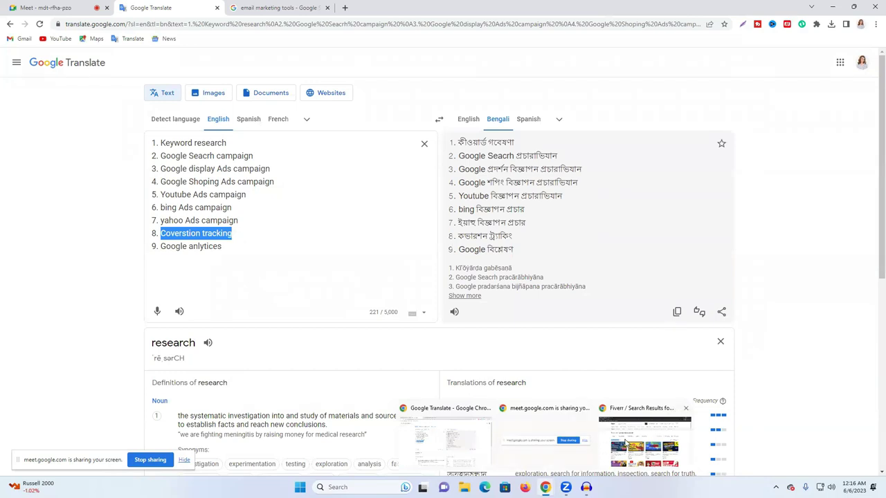
pyautogui.click(625, 443)
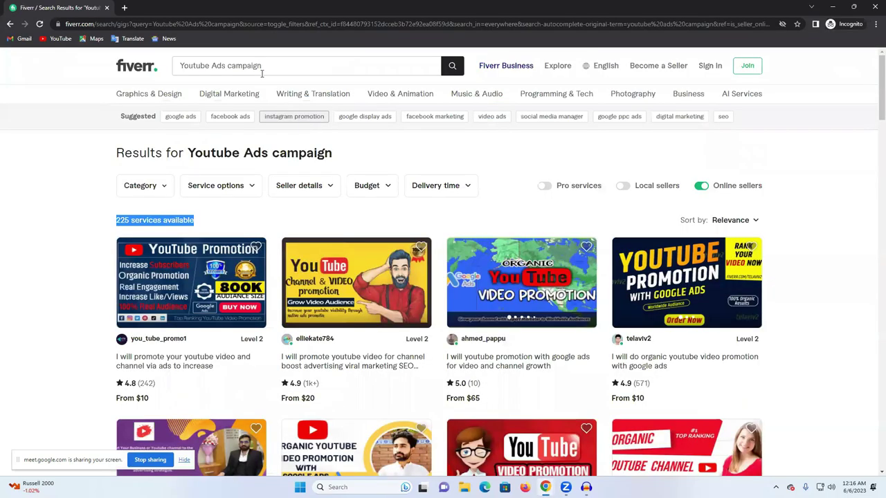
pyautogui.click(262, 69)
pyautogui.hotkey('ctrl', 'a')
pyautogui.hotkey('ctrl', 'v')
pyautogui.press('Return')
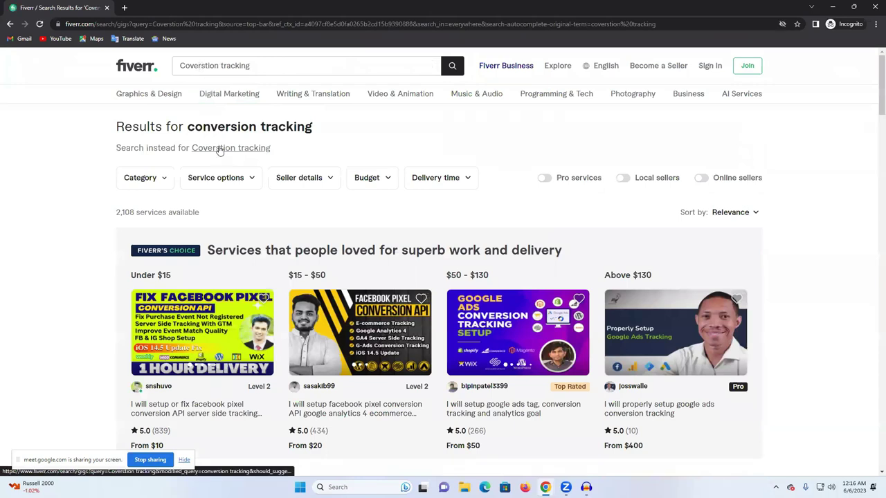
# - Look through the conversion tracking gigs, examining their review counts, seller levels and starting prices
pyautogui.scroll(-1, 254, 227)
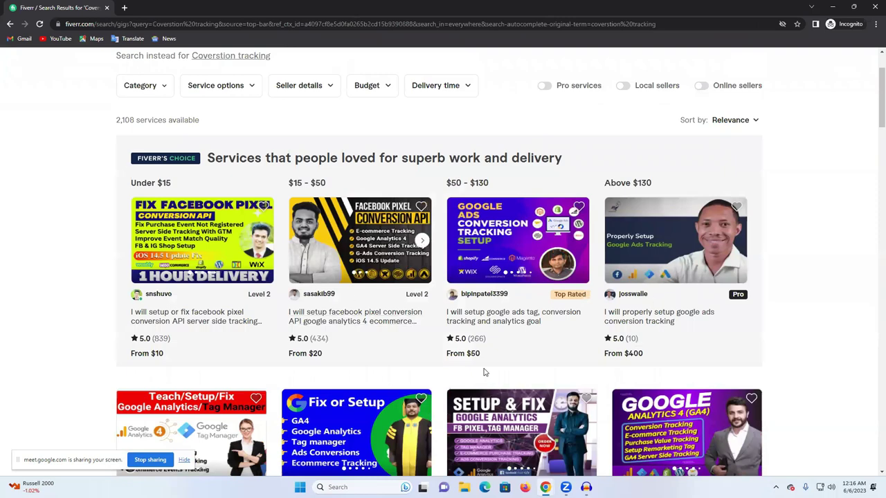
pyautogui.scroll(-3, 723, 280)
pyautogui.scroll(-3, 720, 277)
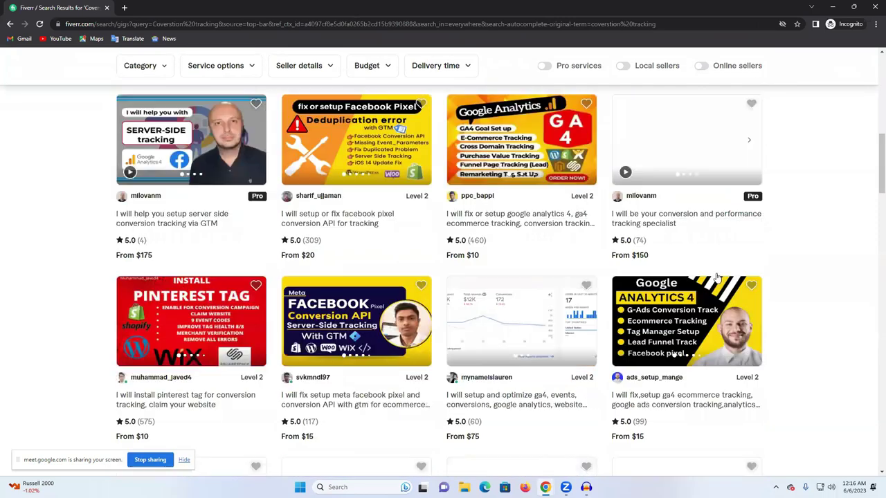
pyautogui.scroll(1, 815, 56)
# - Switch back to the topic list in Google Translate and highlight its first line, "Keyword research"
pyautogui.click(835, 5)
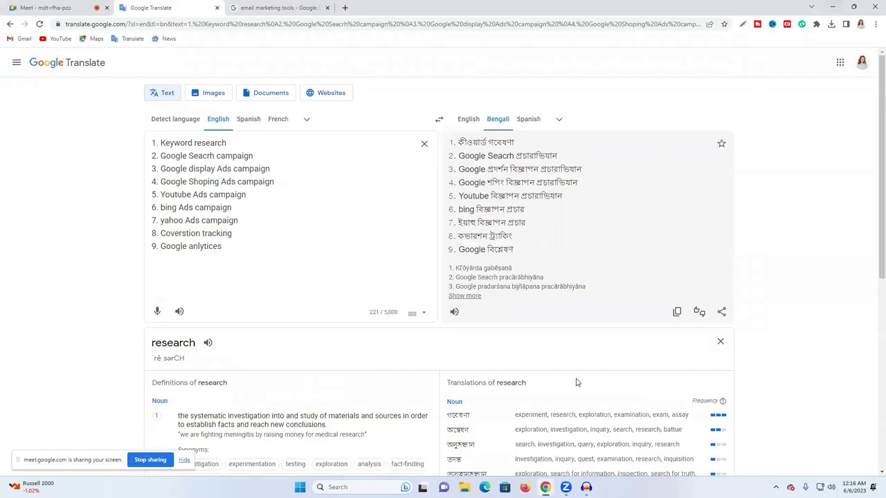
pyautogui.click(256, 6)
pyautogui.click(191, 6)
pyautogui.tripleClick(175, 142)
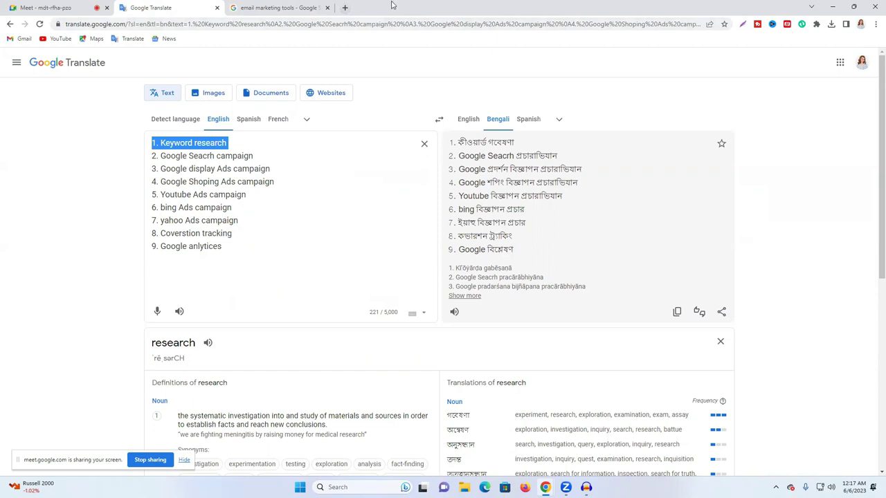
# - Open a new browser tab and search Google for "ads google"
pyautogui.click(345, 9)
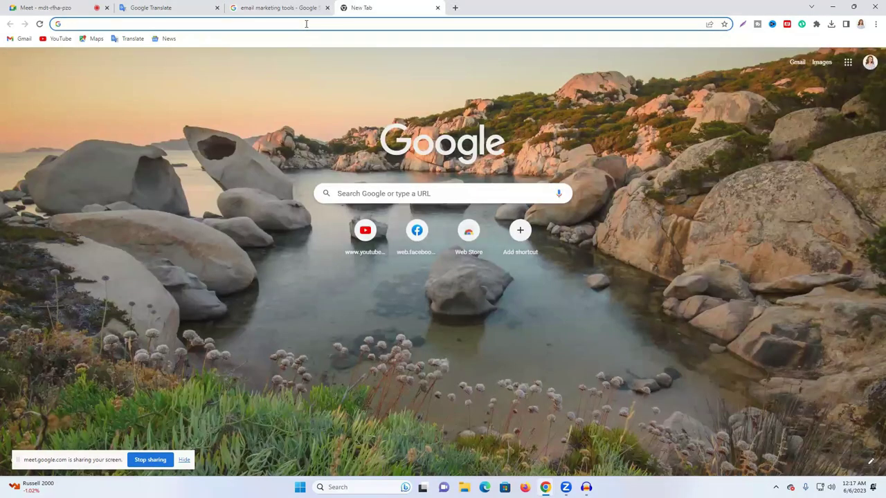
pyautogui.click(306, 24)
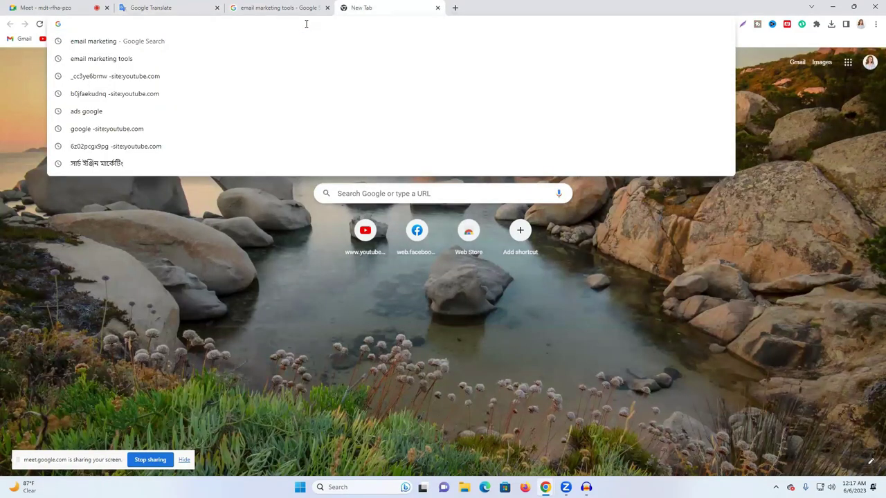
pyautogui.write('a')
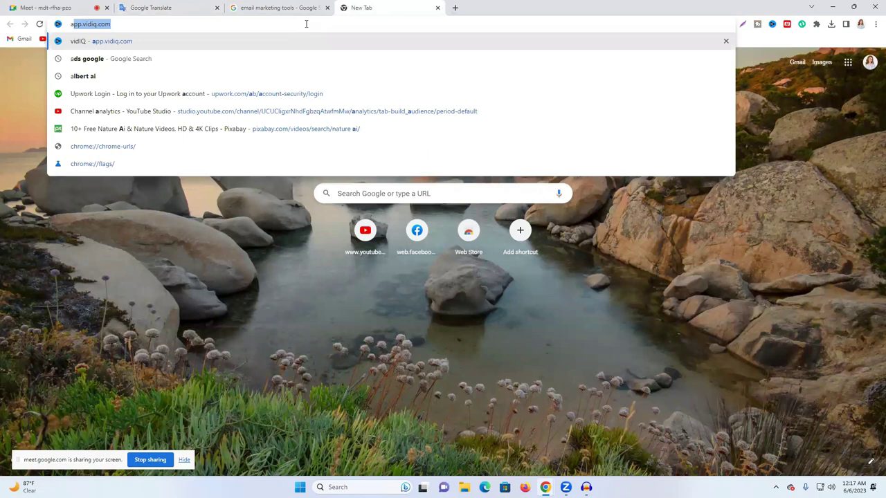
pyautogui.write('ds')
pyautogui.press('Return')
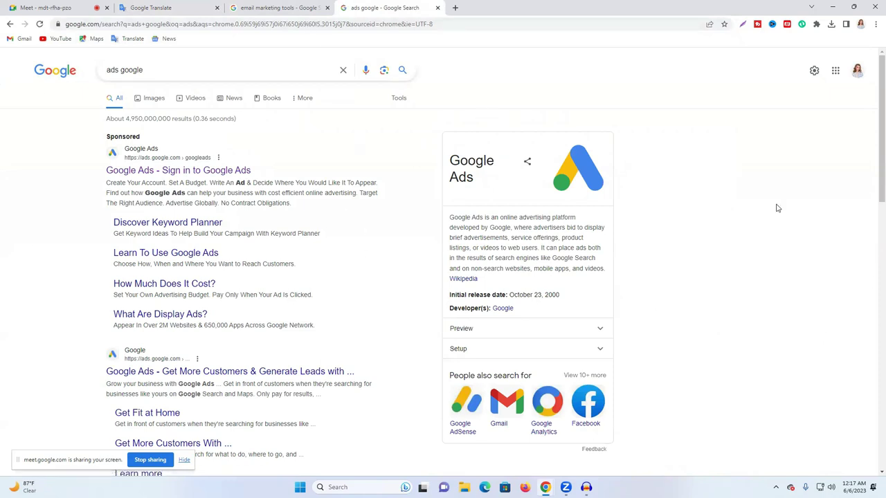
# - Open the Google Ads website from the search results and look through its landing page
pyautogui.scroll(-1, 402, 204)
pyautogui.scroll(1, 699, 224)
pyautogui.scroll(1, 324, 55)
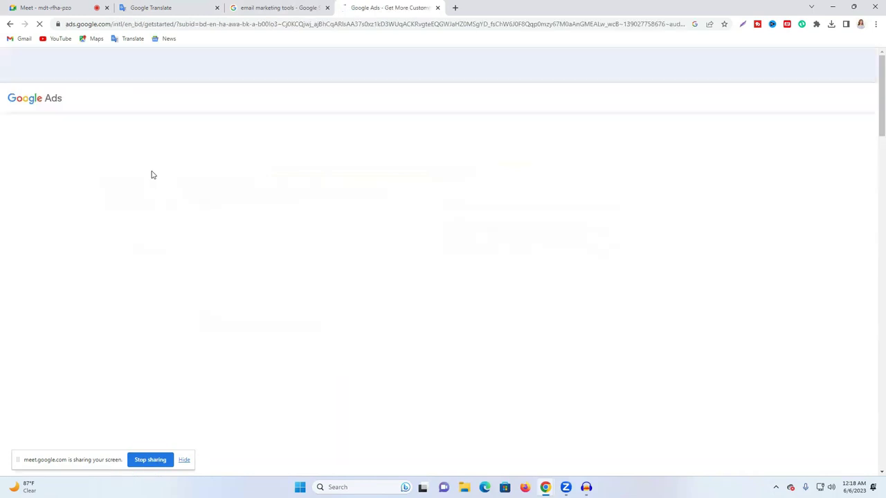
pyautogui.scroll(-10, 459, 297)
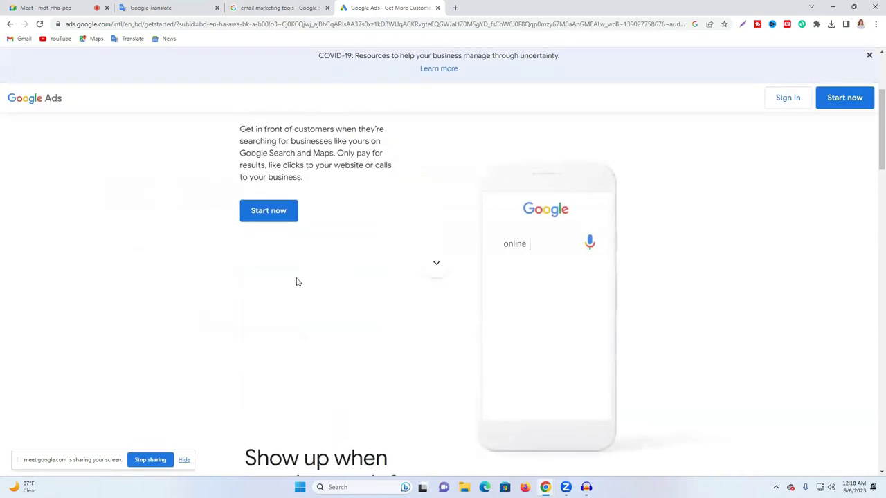
pyautogui.scroll(-10, 322, 282)
pyautogui.scroll(10, 323, 283)
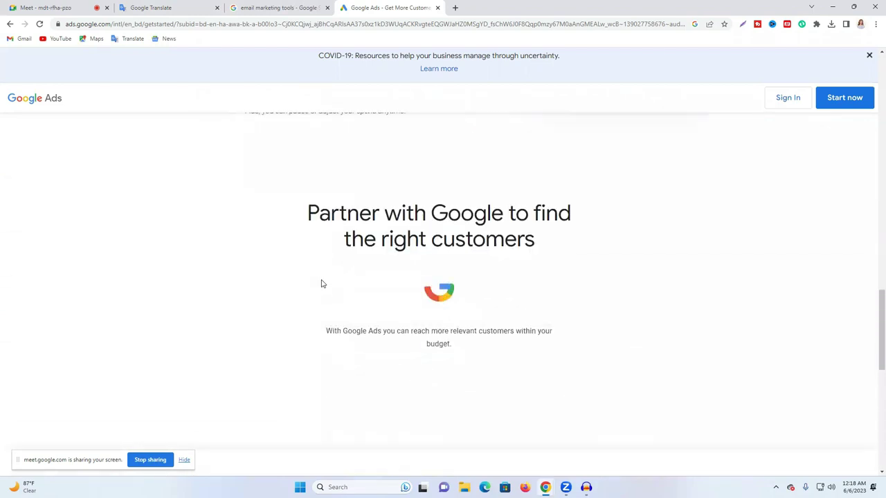
# - Sign in to the Google Ads account and dismiss the tip about finding pages with search
pyautogui.click(789, 100)
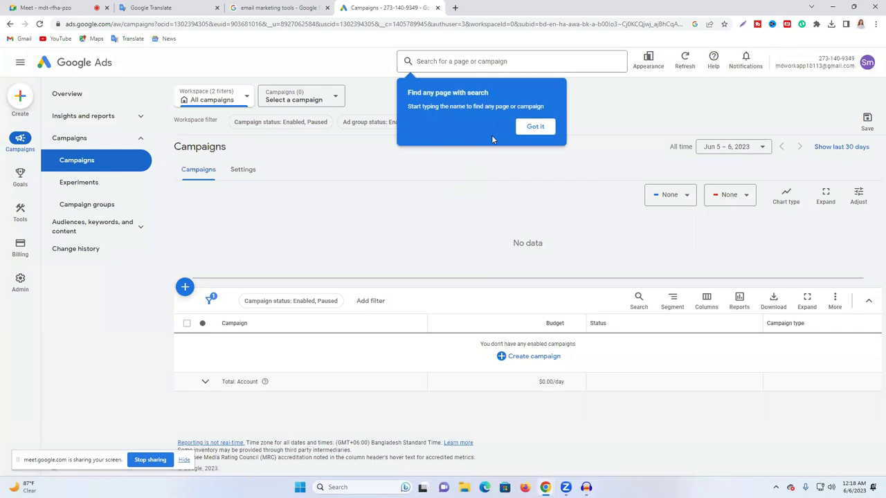
pyautogui.click(536, 127)
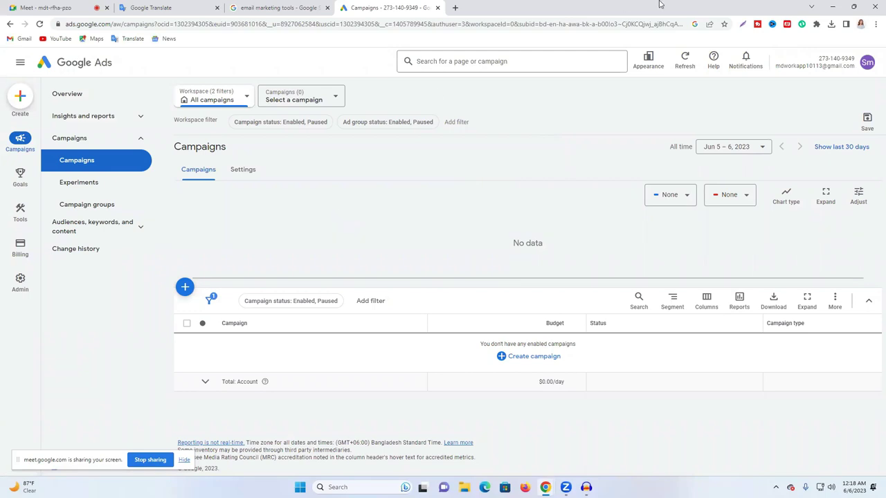
# - Switch to the last Google account in the account list and start creating a new Google Ads account for it
pyautogui.click(868, 63)
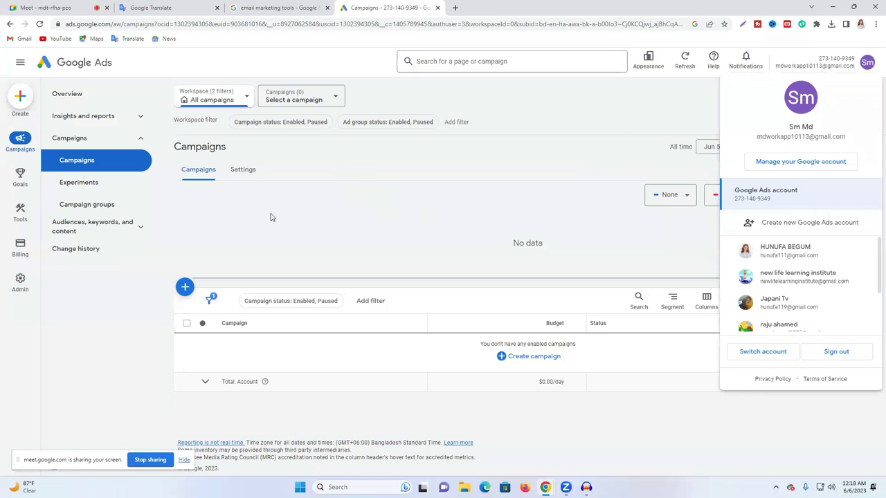
pyautogui.scroll(-2, 776, 285)
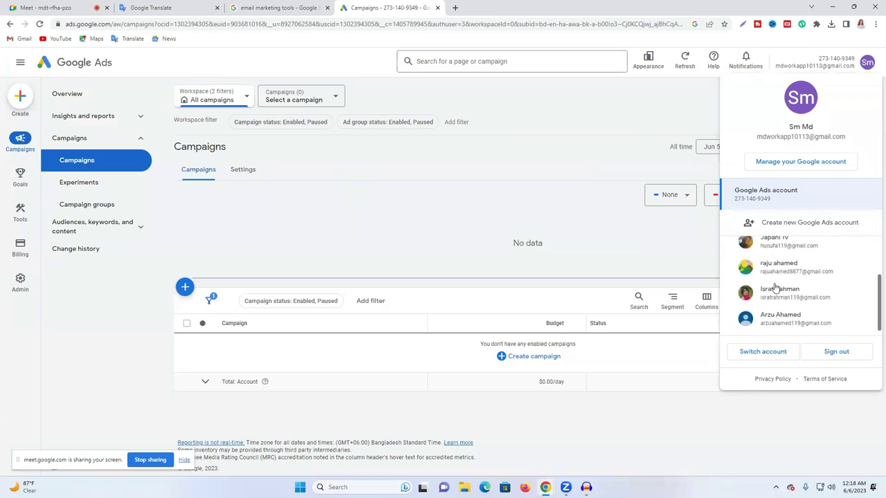
pyautogui.click(784, 319)
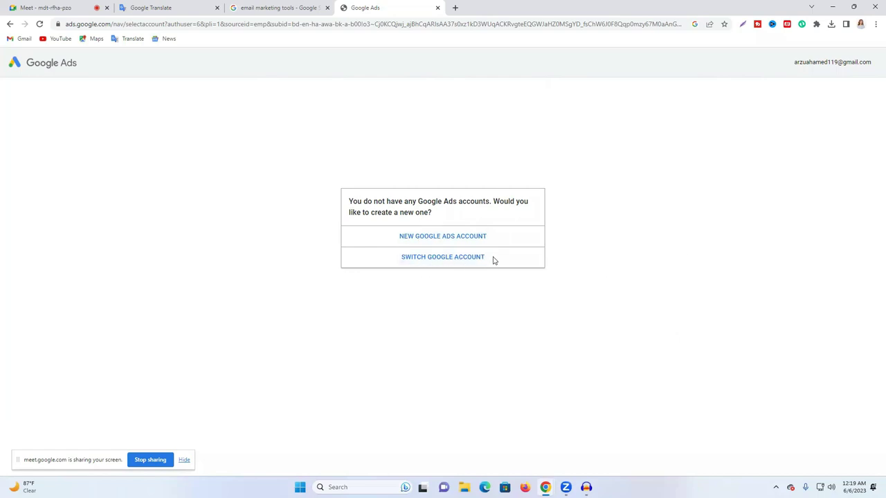
pyautogui.click(435, 239)
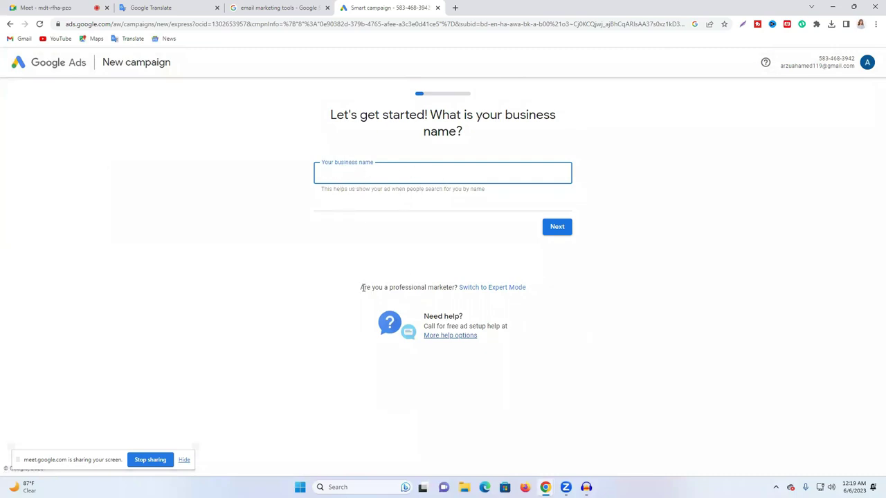
# - Switch the campaign setup to Expert Mode and choose to create an account without a campaign
pyautogui.moveTo(360, 287); pyautogui.dragTo(461, 289)
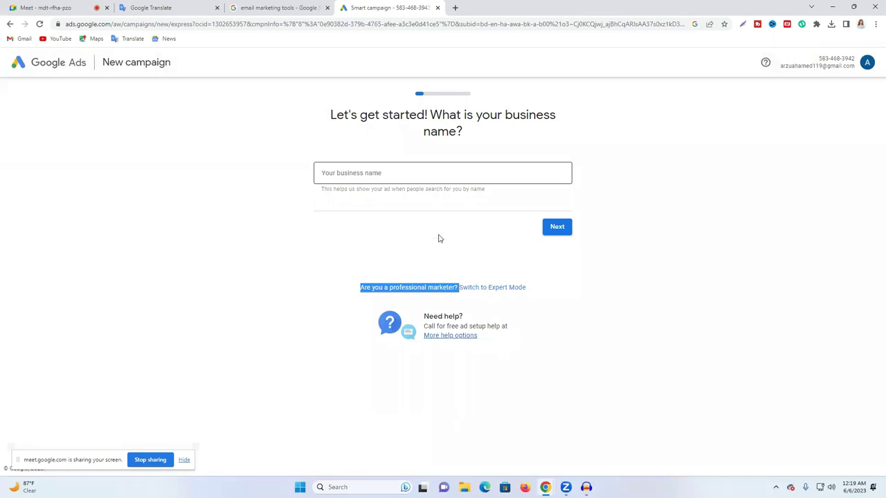
pyautogui.click(495, 289)
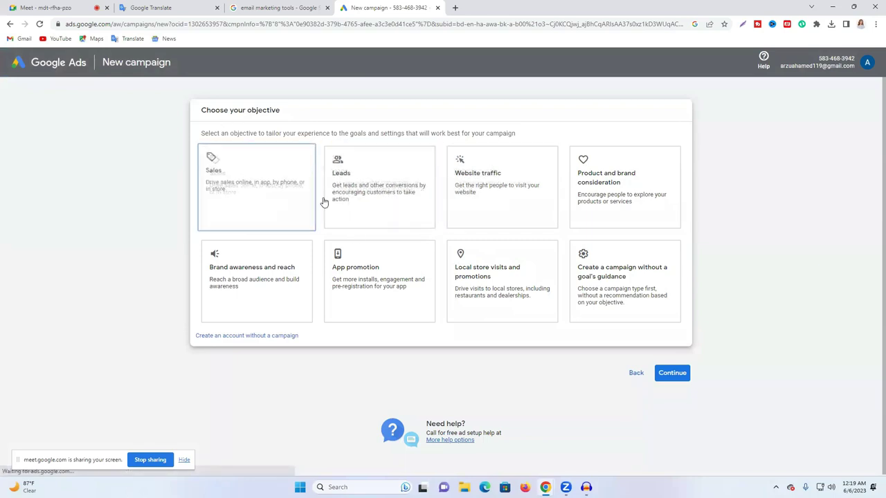
pyautogui.click(298, 180)
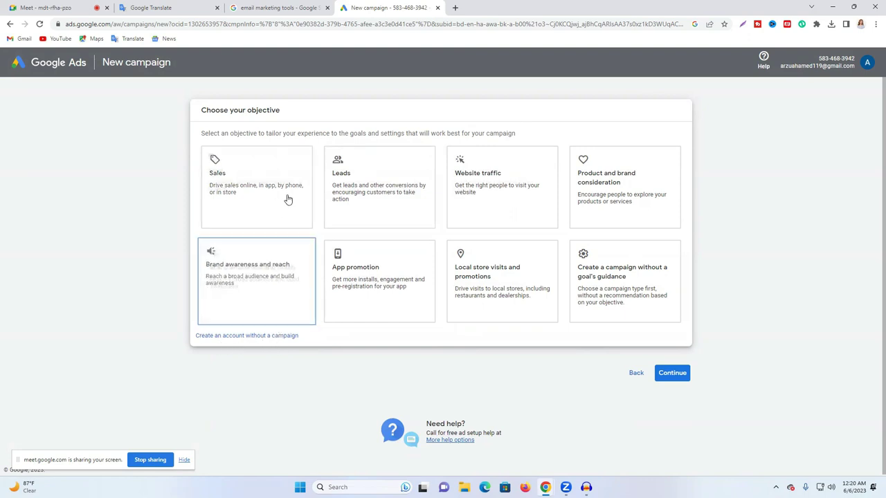
pyautogui.click(240, 336)
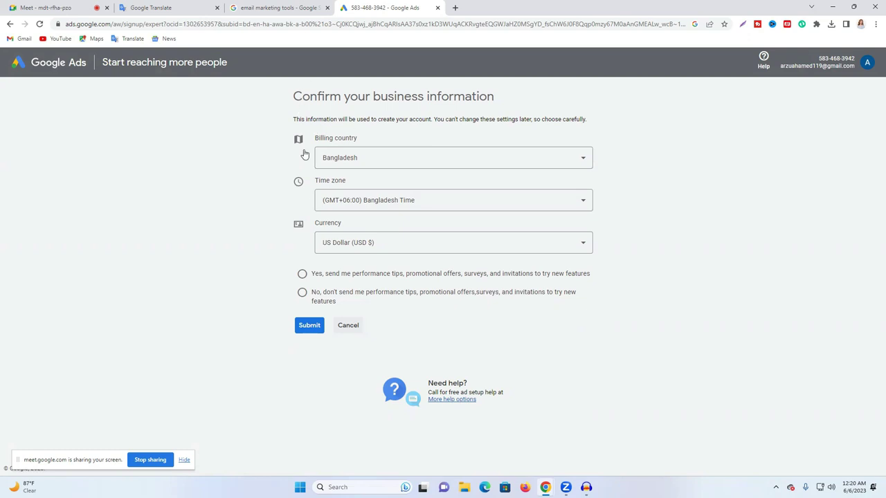
# - Set the billing country to United States and look through its available time zones without picking one
pyautogui.click(410, 171)
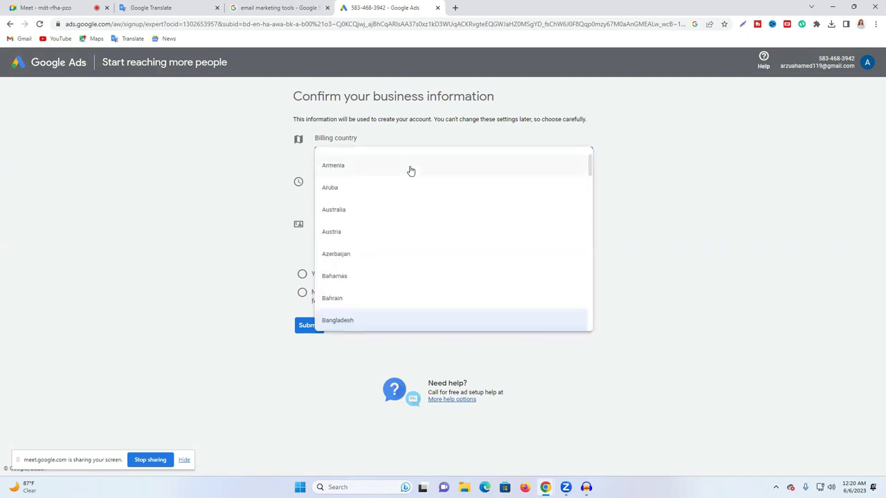
pyautogui.scroll(-5, 406, 231)
pyautogui.scroll(-15, 373, 253)
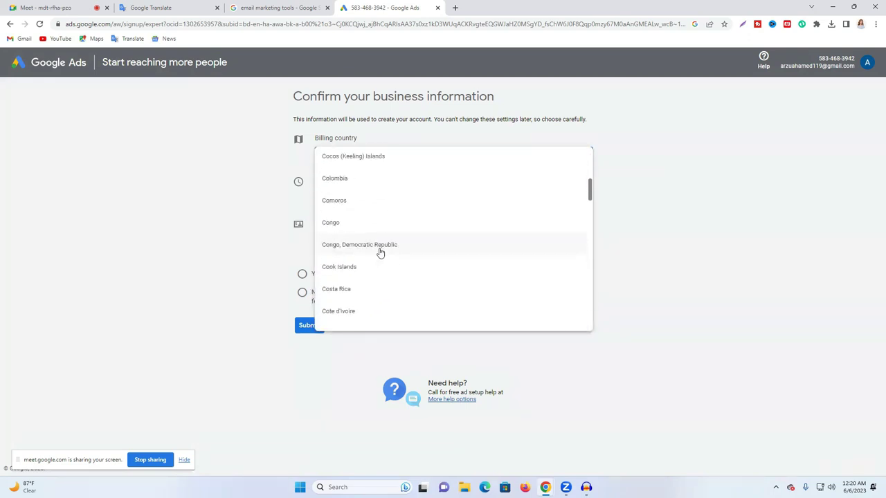
pyautogui.scroll(-15, 380, 255)
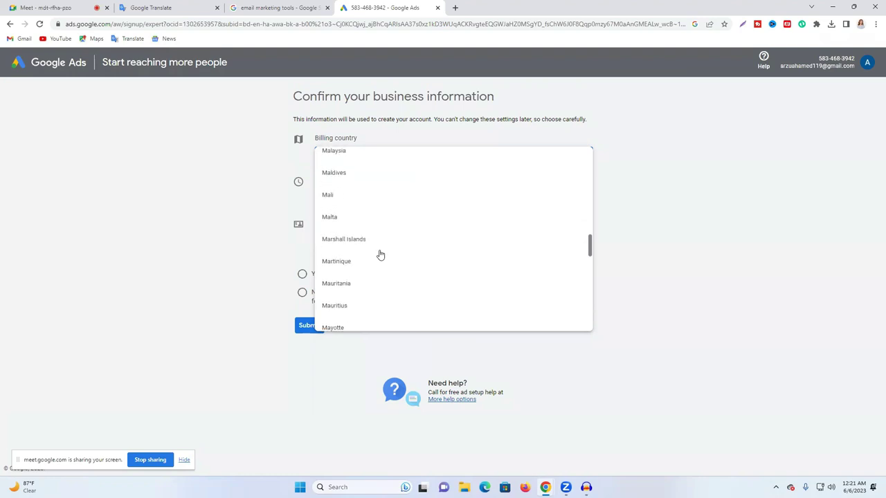
pyautogui.scroll(-15, 379, 256)
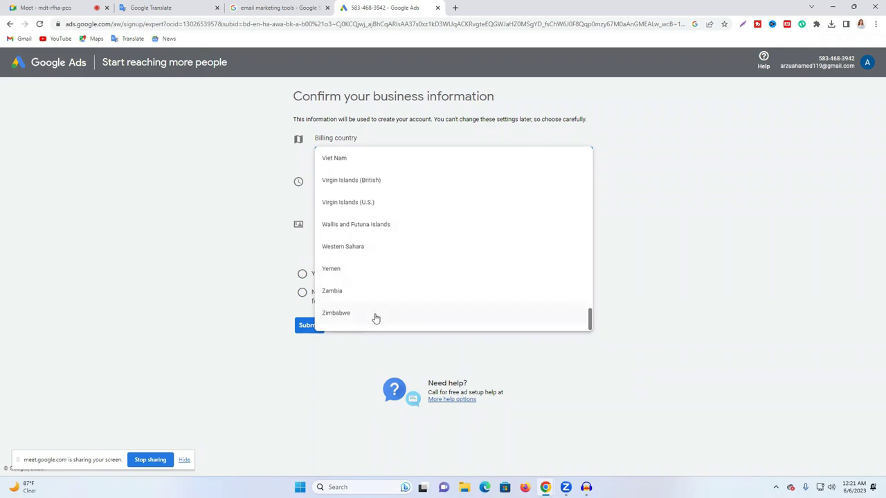
pyautogui.scroll(3, 380, 280)
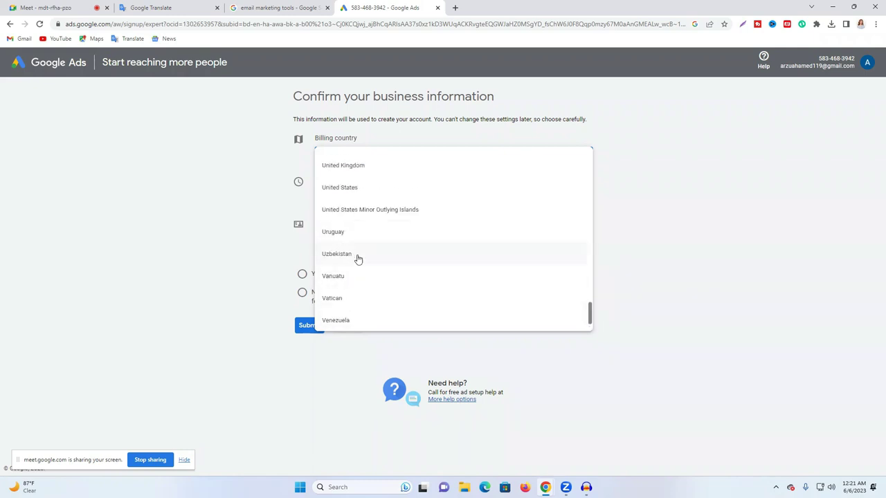
pyautogui.click(355, 189)
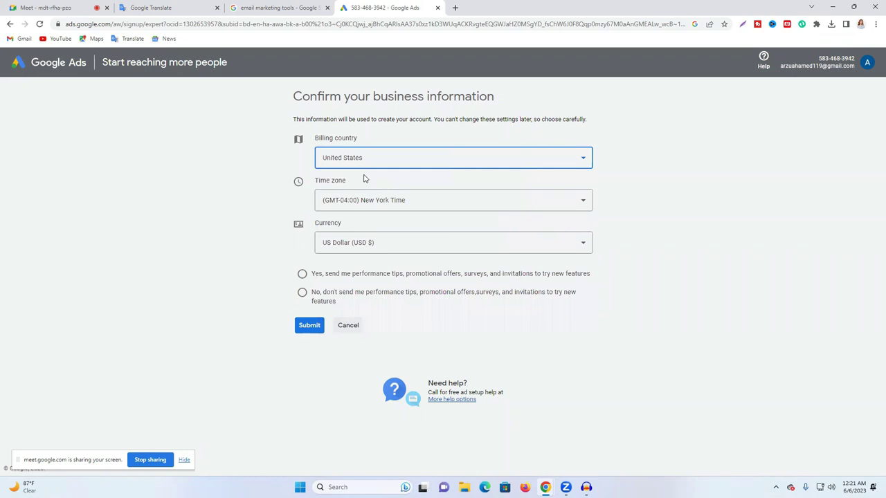
pyautogui.click(385, 203)
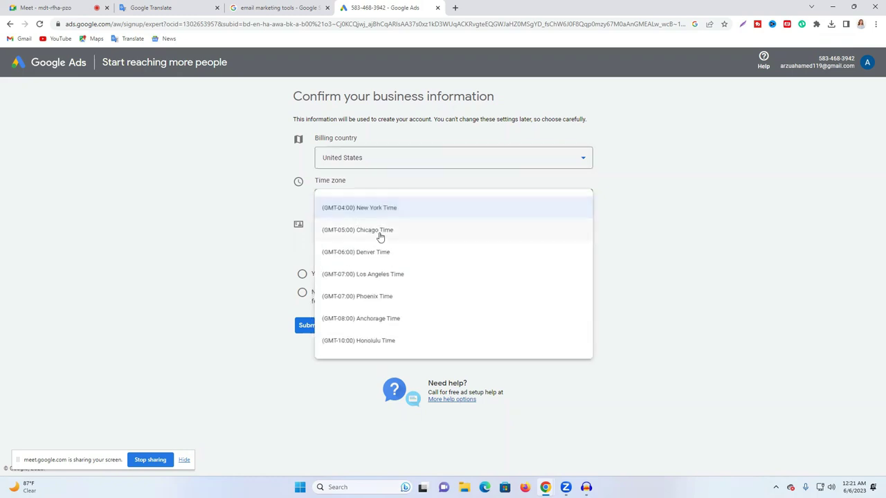
pyautogui.click(661, 213)
# - Set the billing country to Bangladesh, opt in to performance tips and promotional offers, and submit the business information
pyautogui.click(377, 159)
pyautogui.scroll(12, 411, 233)
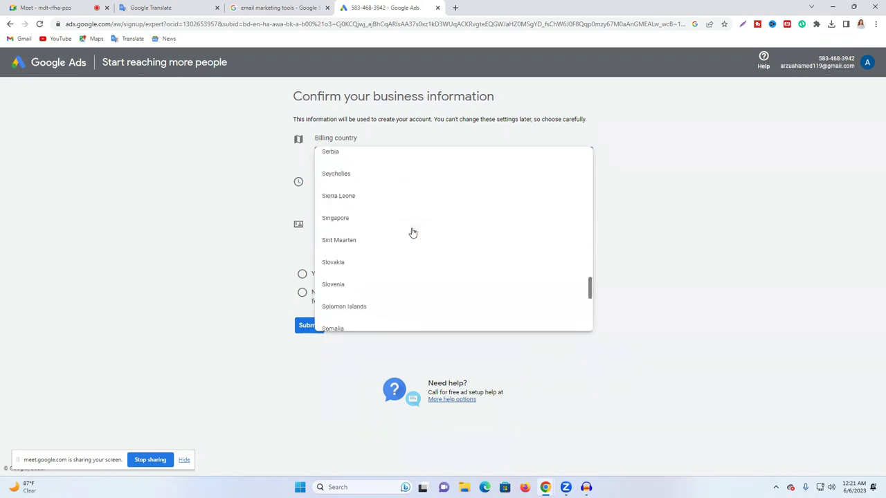
pyautogui.moveTo(589, 273); pyautogui.dragTo(589, 157)
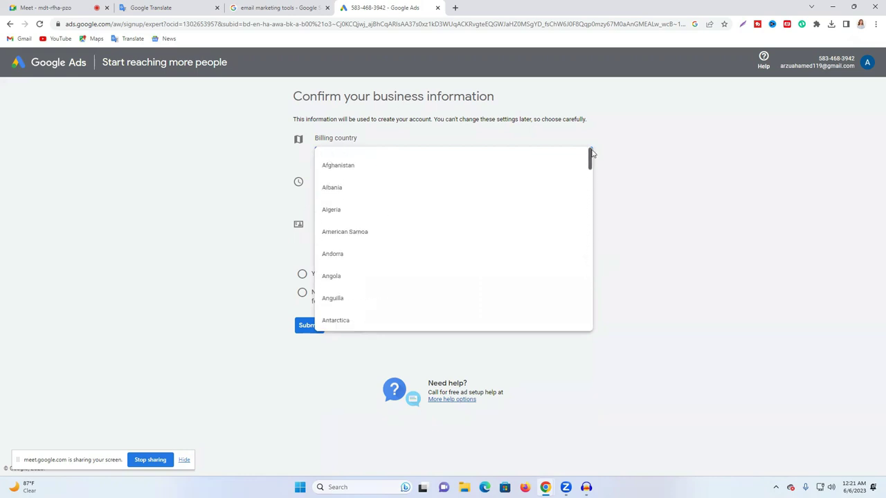
pyautogui.scroll(-1, 390, 235)
pyautogui.scroll(-4, 389, 254)
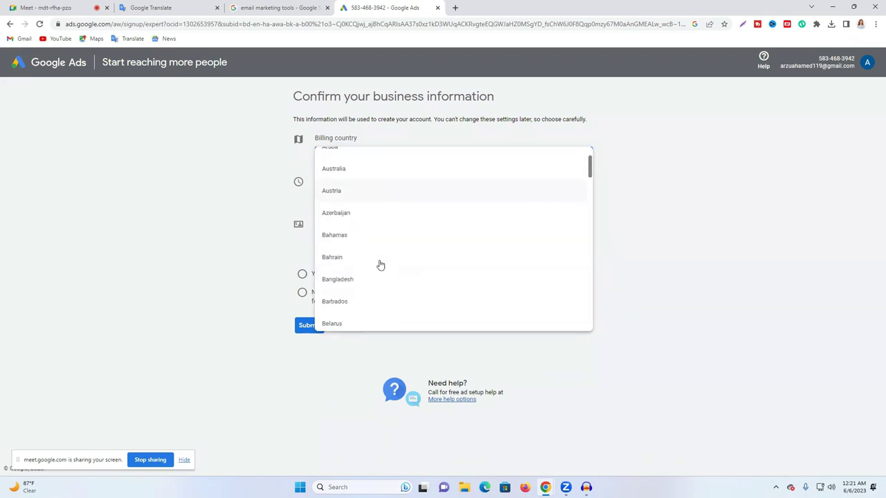
pyautogui.click(375, 219)
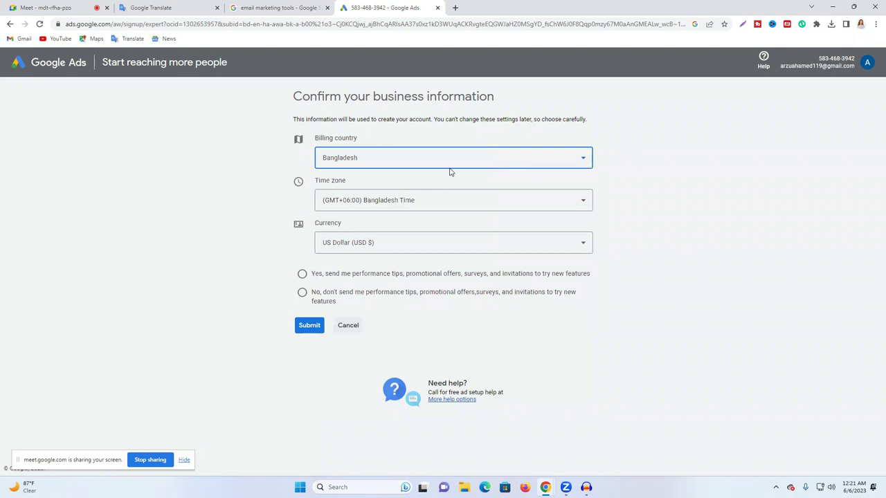
pyautogui.click(302, 275)
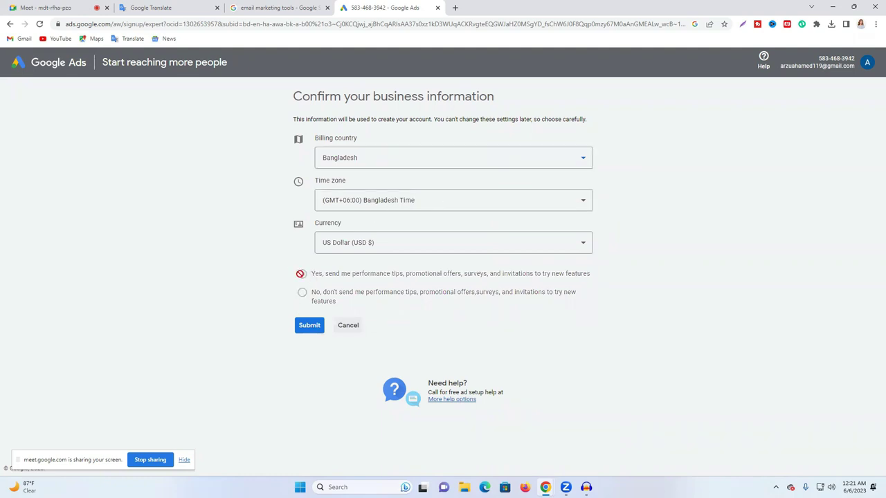
pyautogui.click(310, 325)
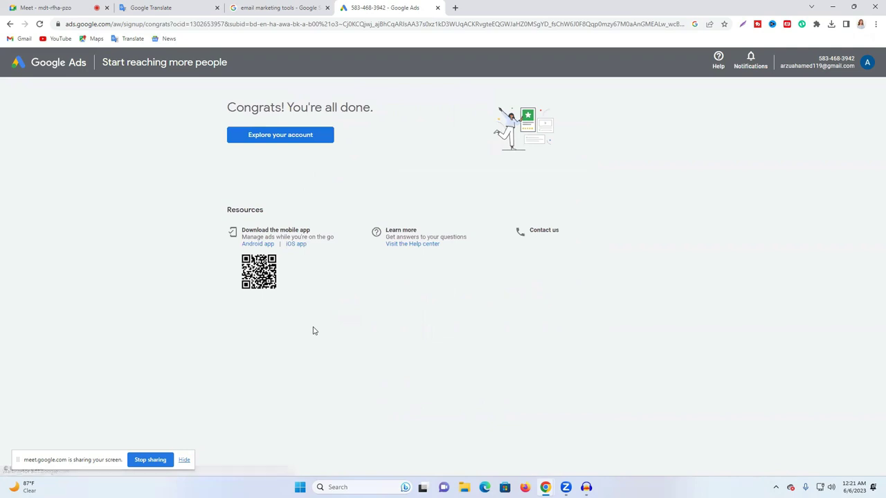
# - Open the new account's overview and look at the objectives offered for a new campaign, leaving the campaign setup without choosing one
pyautogui.click(281, 136)
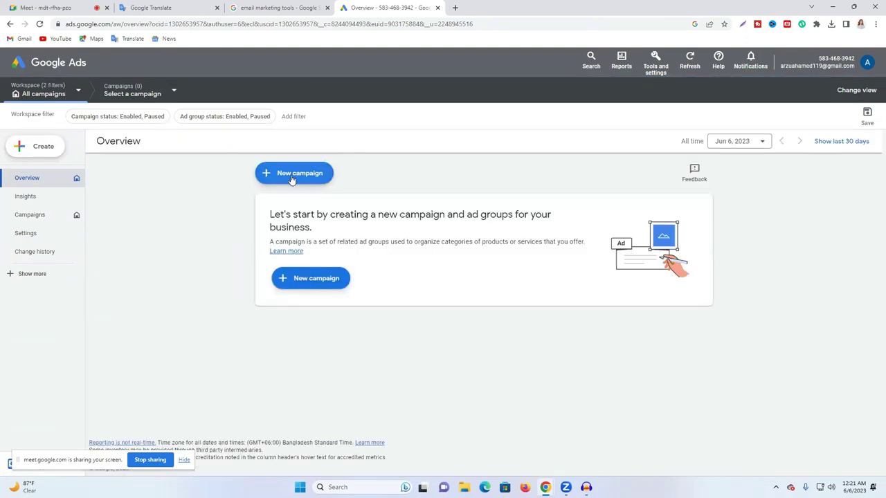
pyautogui.click(276, 177)
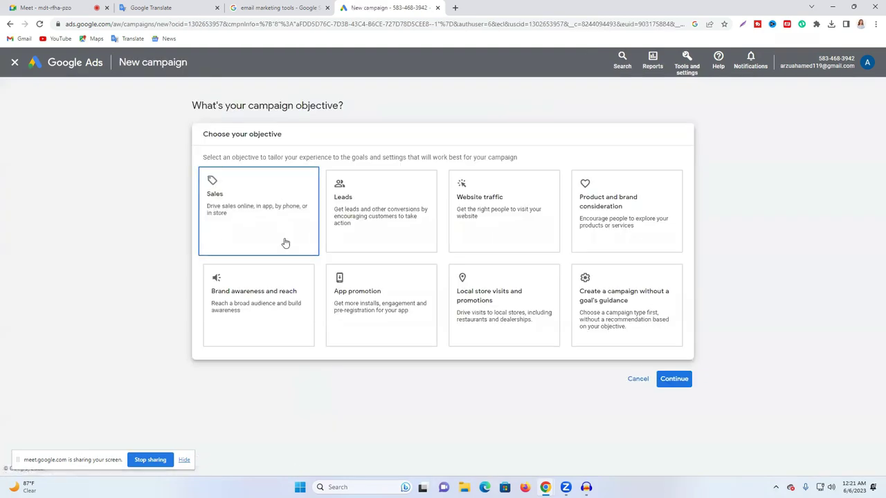
pyautogui.click(14, 62)
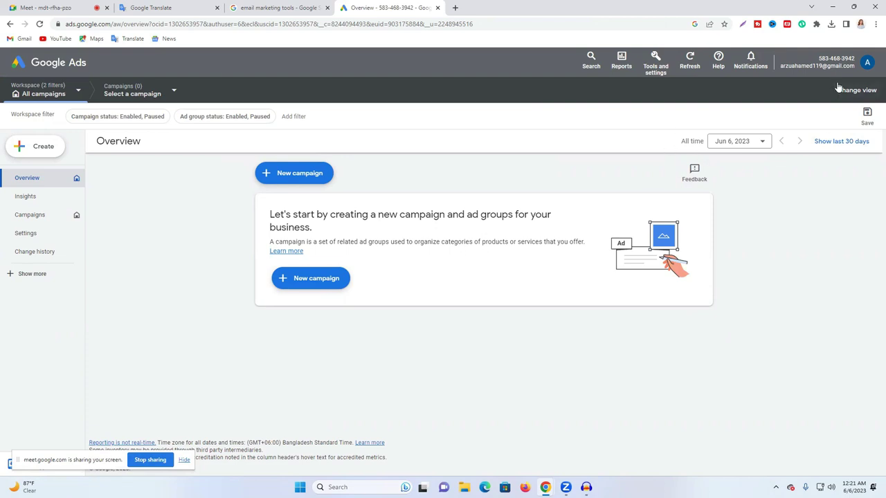
# - Look through the list of signed-in Google accounts for an option to add a Google Ads account
pyautogui.click(868, 64)
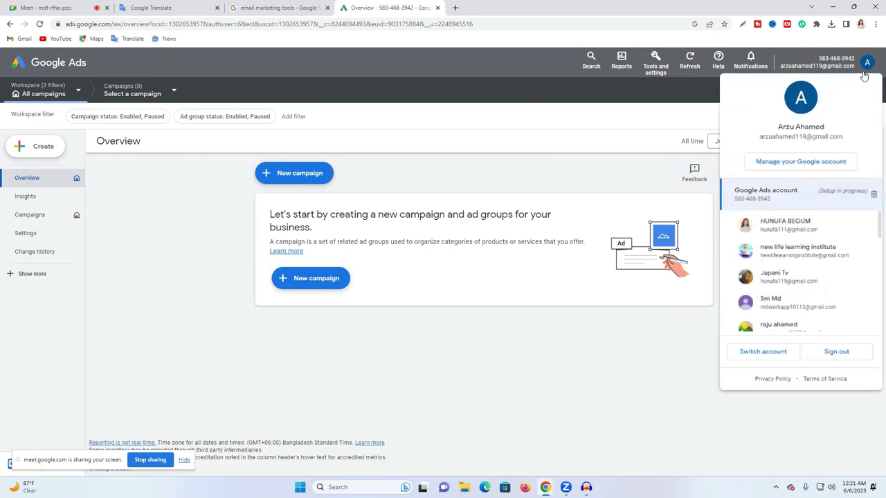
pyautogui.scroll(-5, 806, 235)
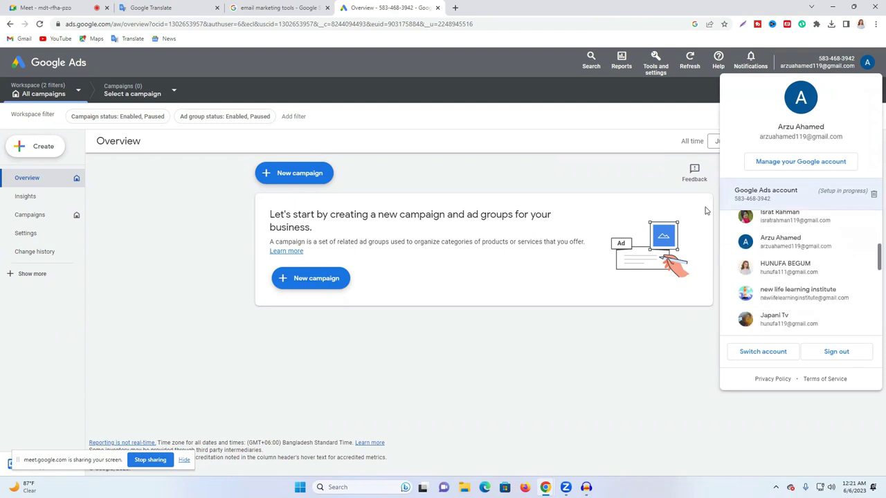
pyautogui.click(609, 121)
pyautogui.click(867, 63)
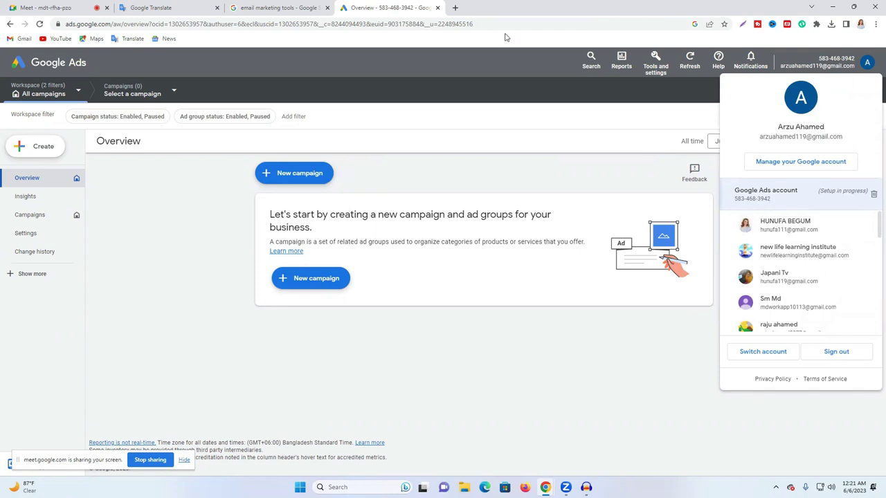
# - Close the current Google Ads tab, reopen the Google Ads website in a new tab, and sign in to the account
pyautogui.click(437, 8)
pyautogui.click(340, 8)
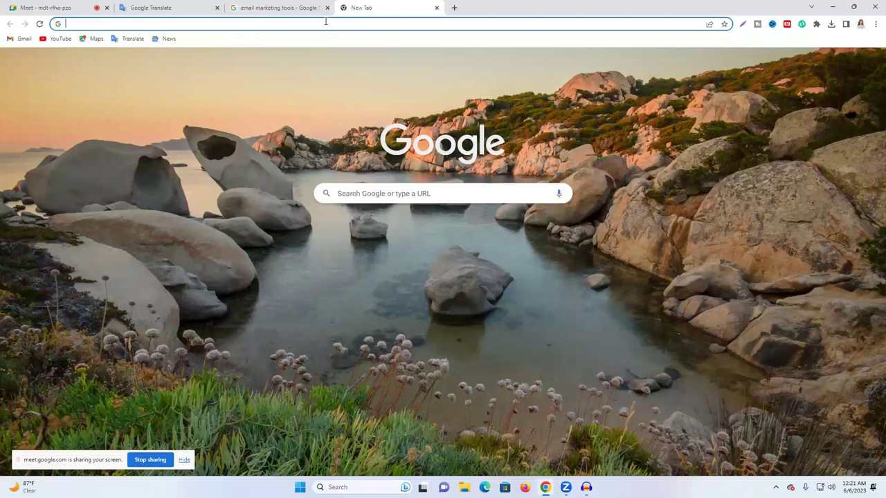
pyautogui.write('ad')
pyautogui.press('Return')
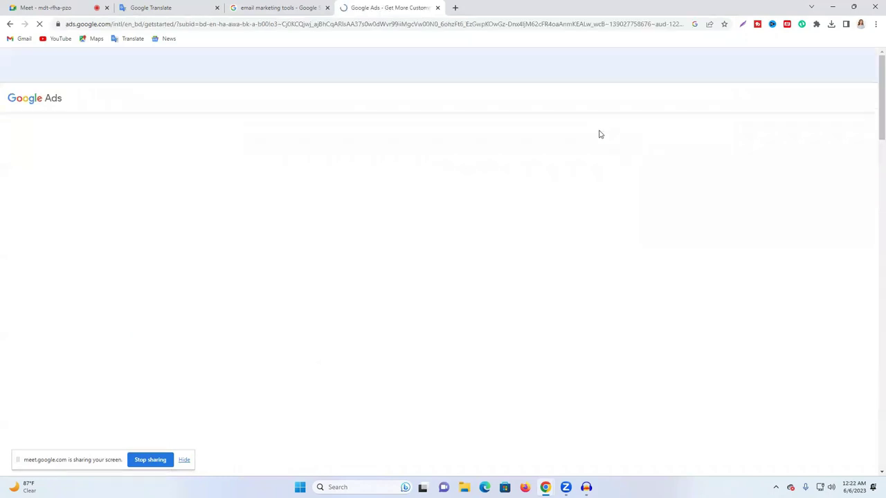
pyautogui.click(791, 101)
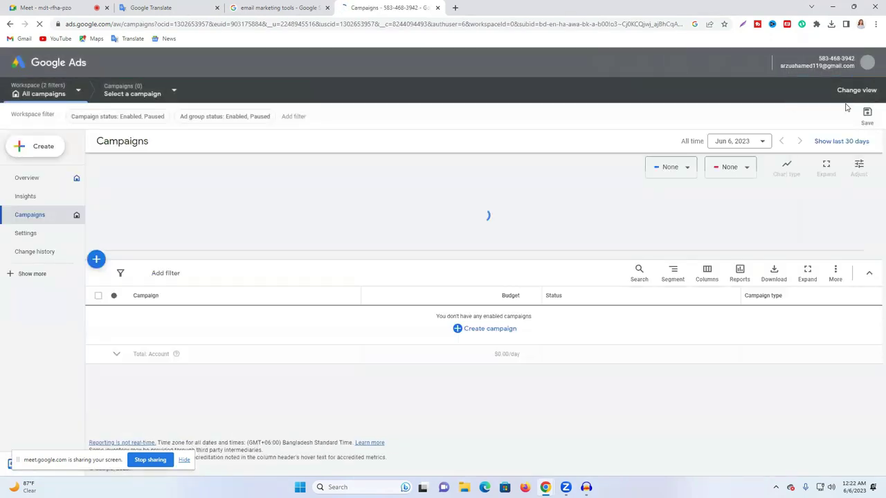
# - Create another new Google Ads account under the same Google account and confirm its creation
pyautogui.click(867, 64)
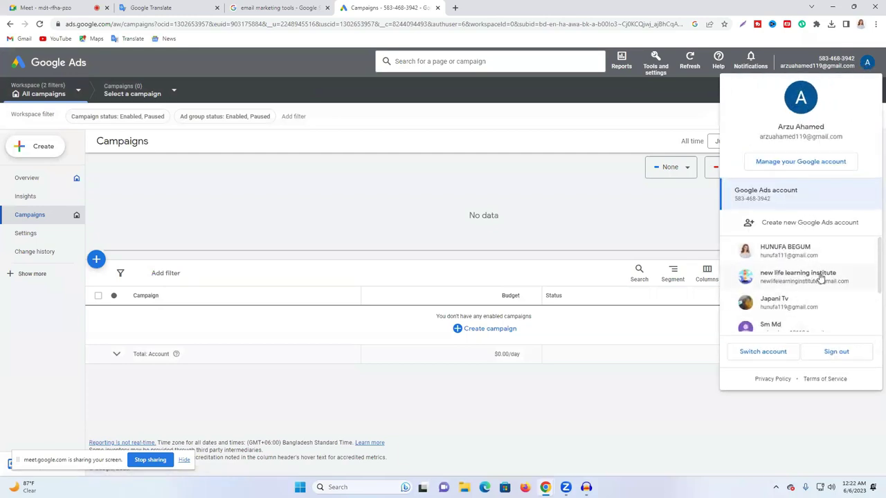
pyautogui.click(470, 190)
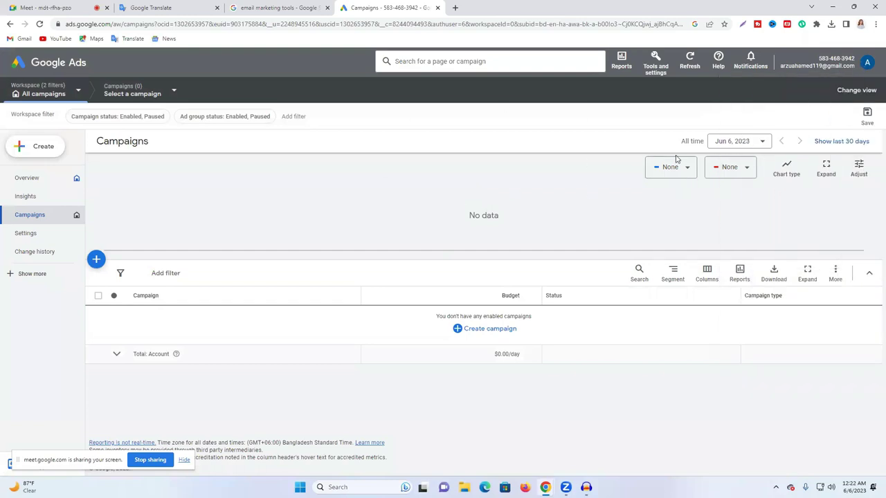
pyautogui.click(868, 65)
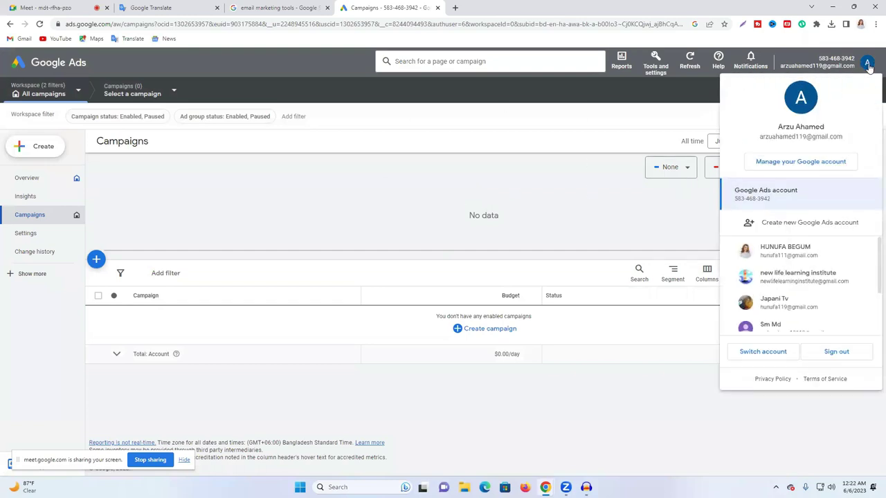
pyautogui.click(790, 228)
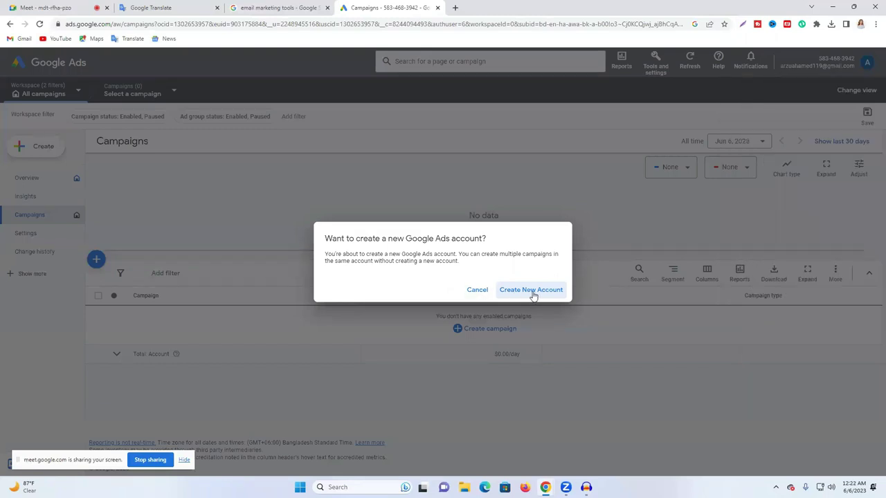
pyautogui.click(536, 290)
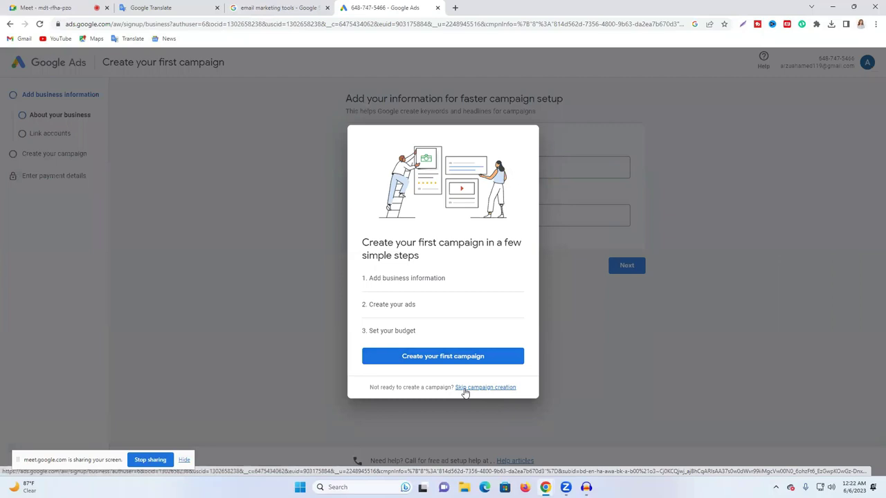
# - Skip campaign creation, opt in to performance tips and promotional offers, and submit the account with Bangladesh billing, Bangladesh time and US Dollar
pyautogui.click(465, 388)
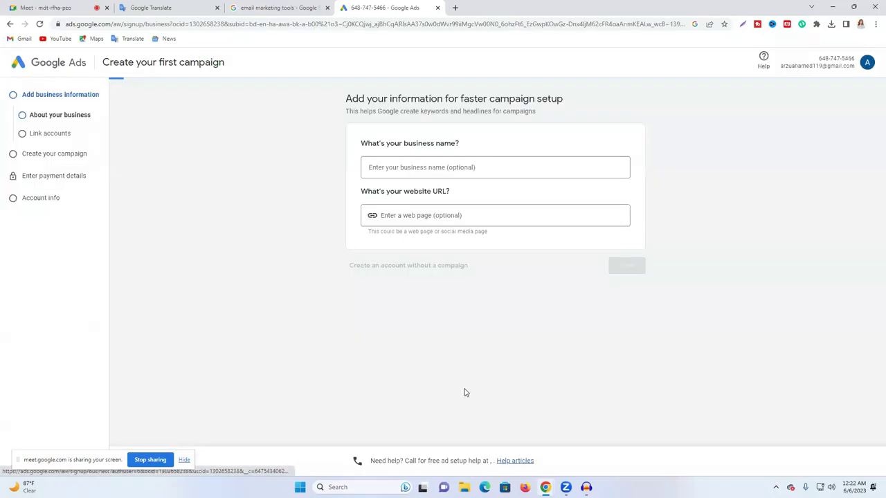
pyautogui.scroll(-1, 457, 384)
pyautogui.scroll(1, 347, 343)
pyautogui.scroll(-1, 388, 207)
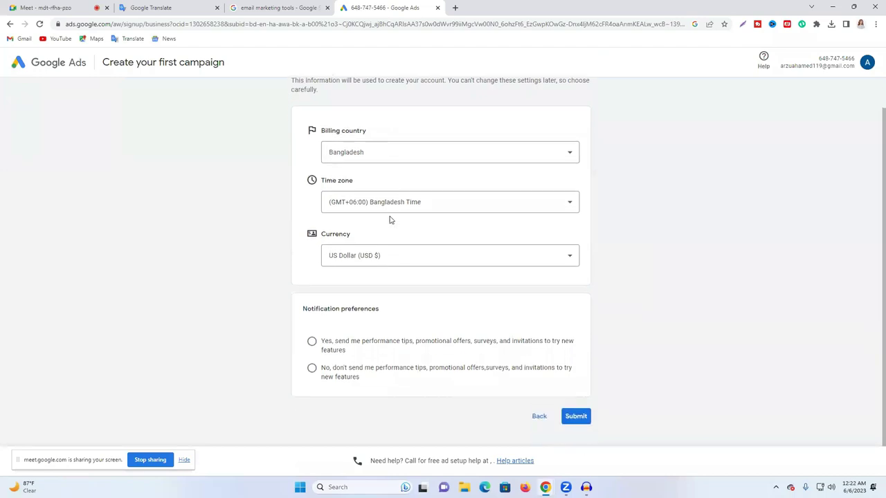
pyautogui.click(344, 344)
pyautogui.click(576, 416)
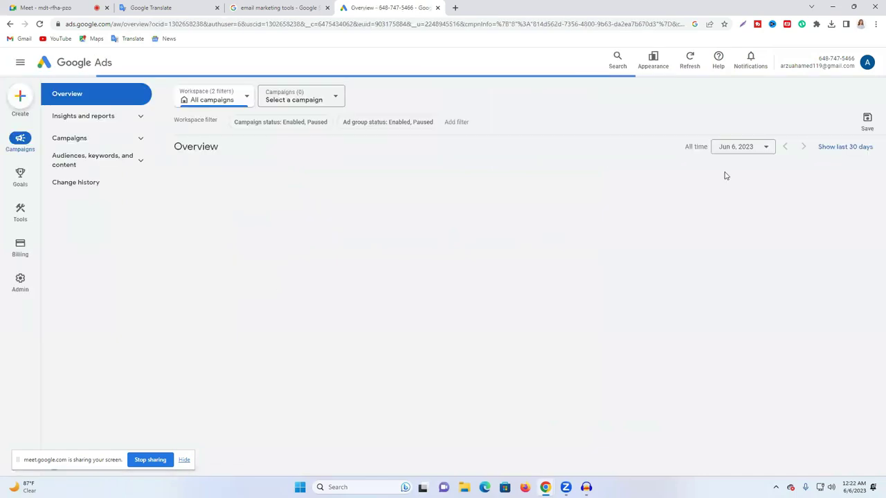
# - Check which Google Ads accounts are listed under the signed-in Google account
pyautogui.click(869, 63)
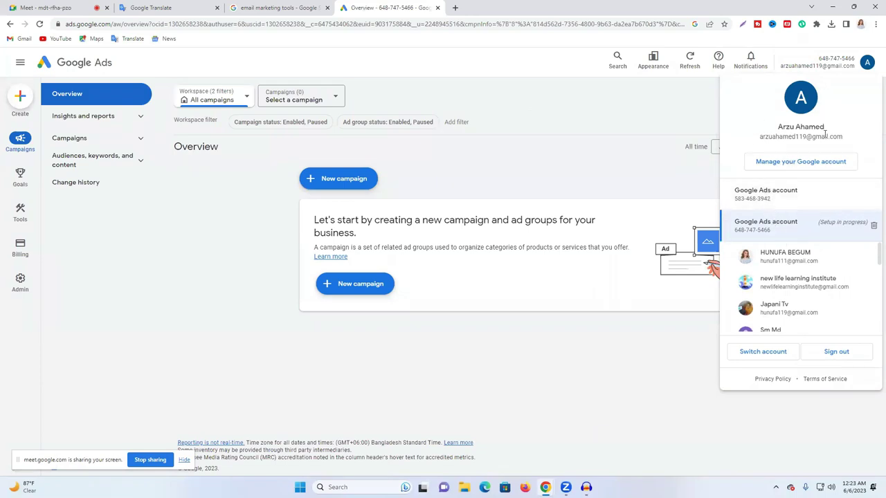
pyautogui.click(679, 175)
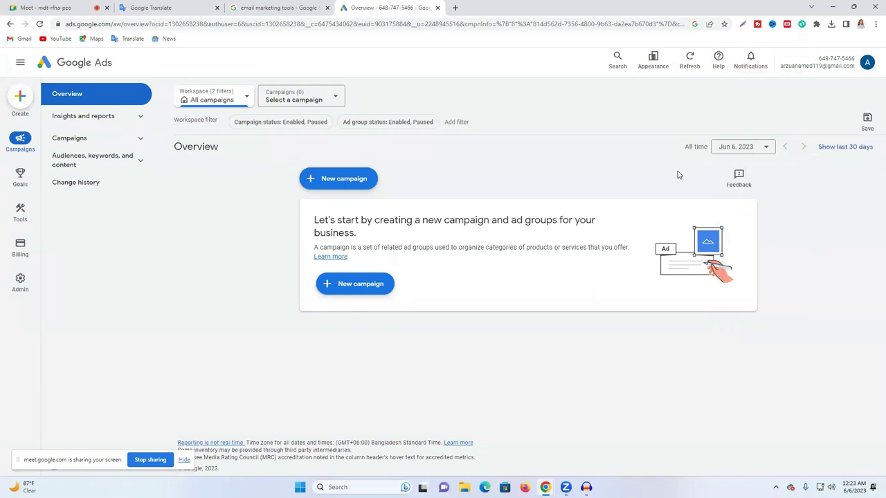
pyautogui.click(867, 63)
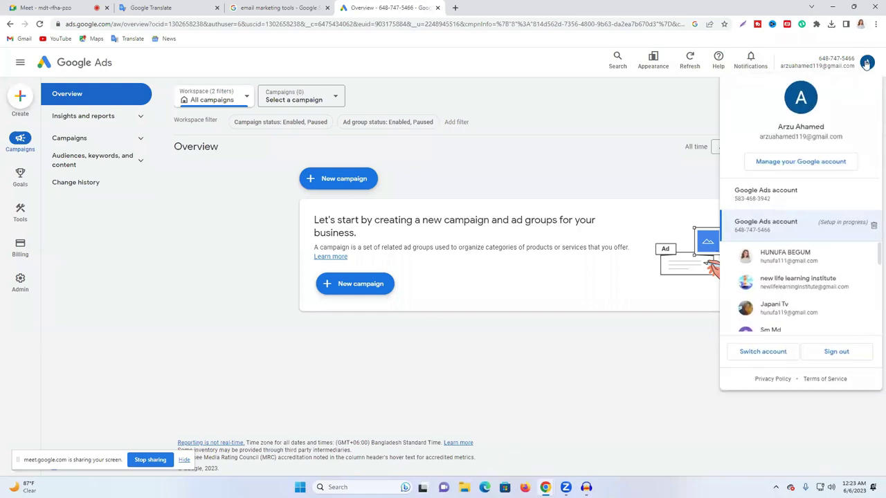
pyautogui.click(765, 350)
pyautogui.click(422, 7)
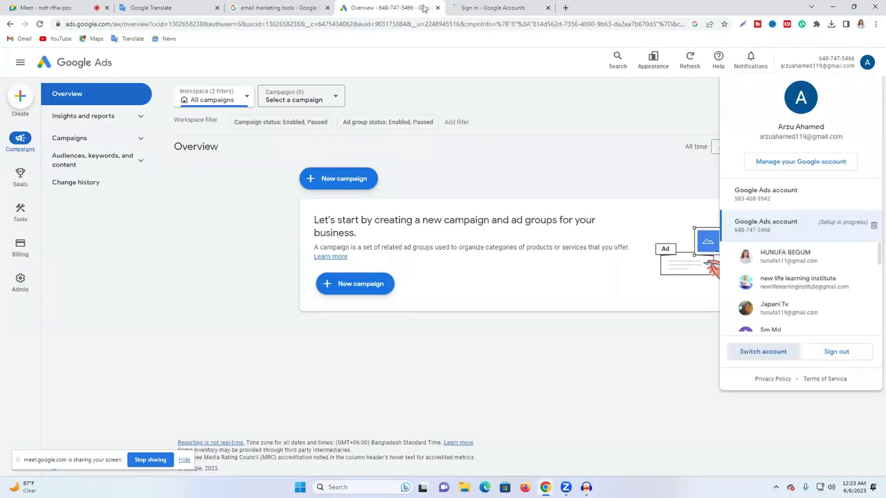
pyautogui.click(546, 9)
pyautogui.click(548, 8)
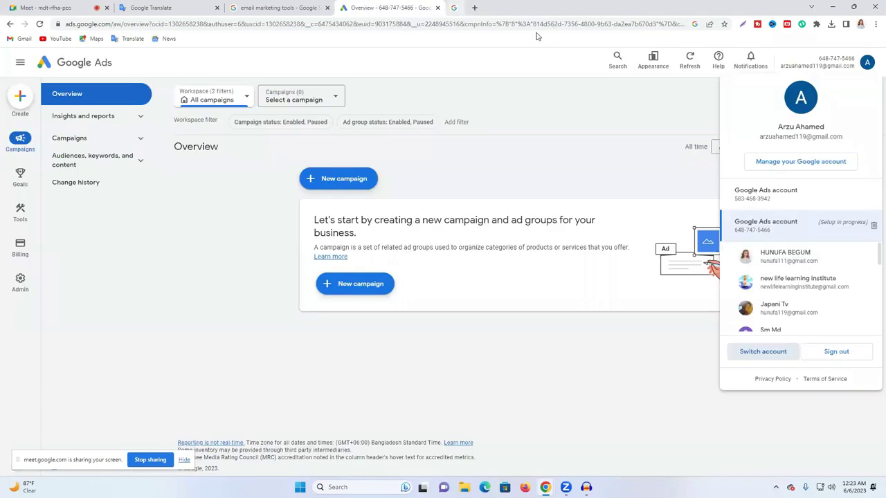
# - Find a different signed-in Google account in the account list and switch Google Ads to it
pyautogui.scroll(-2, 810, 302)
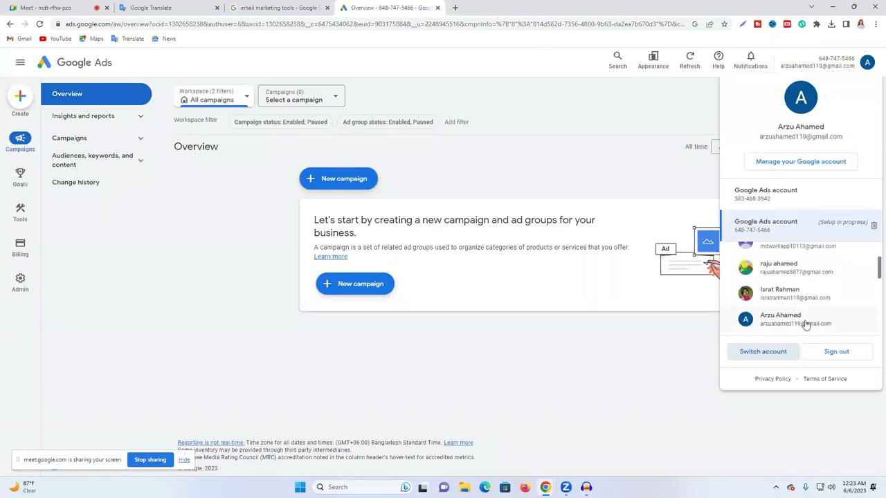
pyautogui.scroll(2, 793, 299)
pyautogui.click(802, 295)
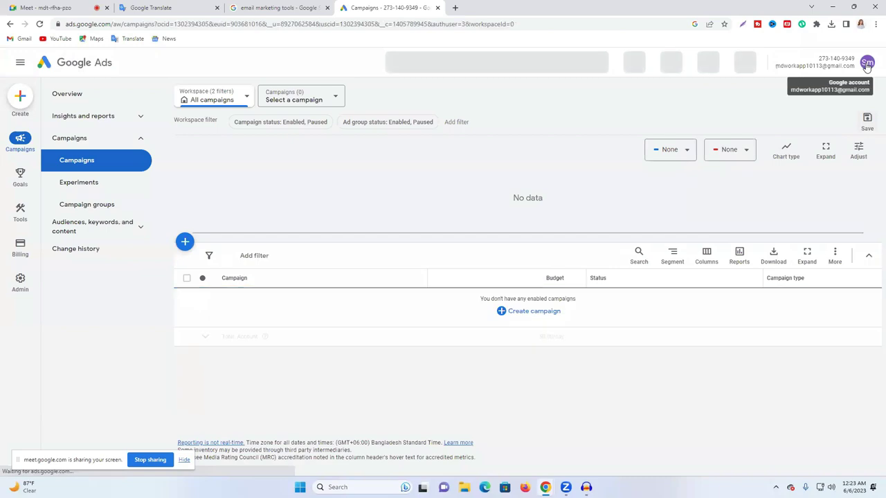
# - Create a new Google Ads account under this Google account and confirm its creation
pyautogui.click(867, 64)
pyautogui.click(866, 64)
pyautogui.click(866, 64)
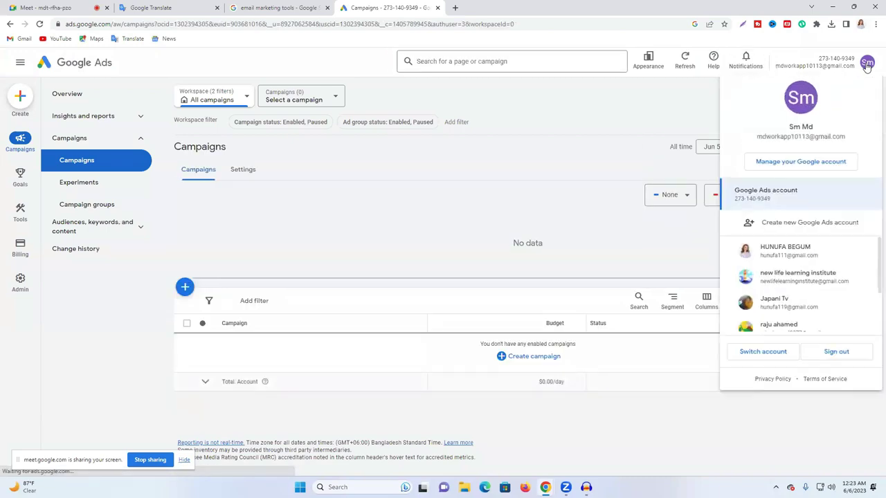
pyautogui.click(809, 228)
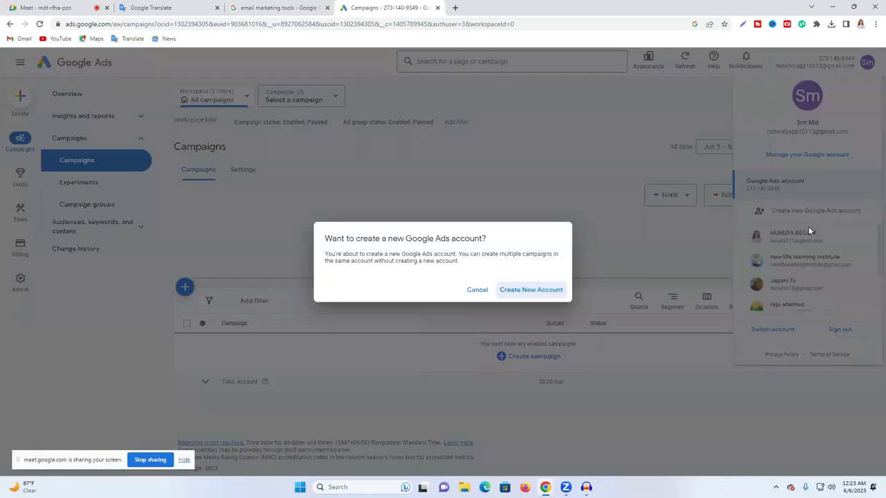
pyautogui.click(521, 294)
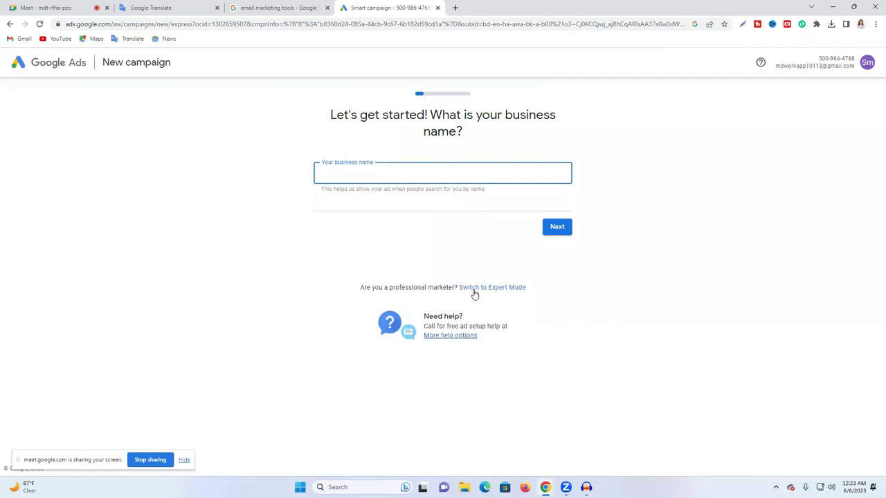
# - Set up the account in Expert Mode without a campaign, opt in to performance tips, submit the business information, and explore the account
pyautogui.click(474, 290)
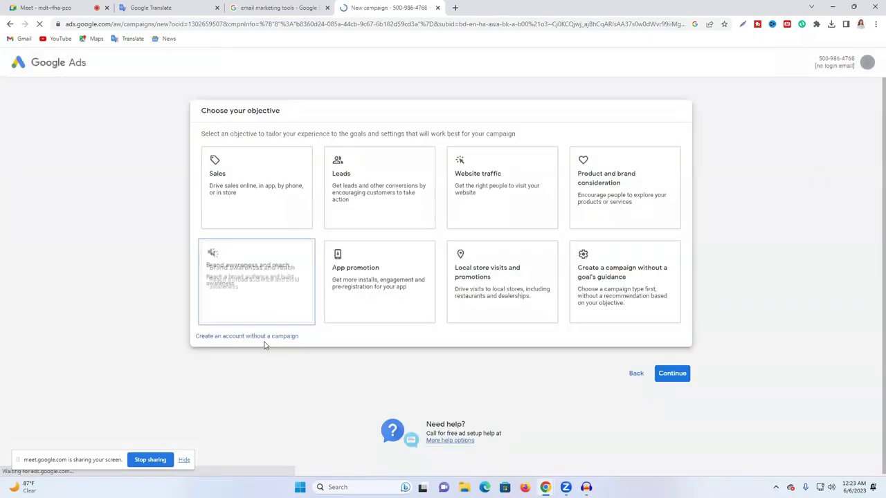
pyautogui.click(257, 336)
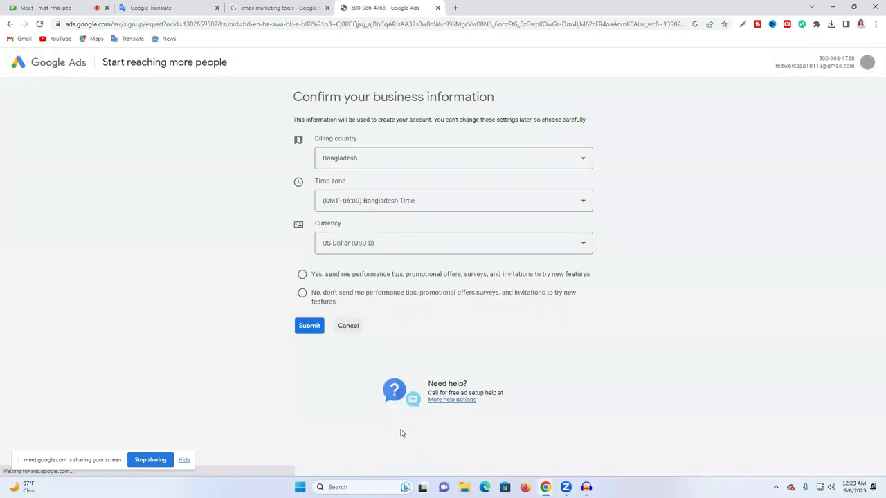
pyautogui.click(302, 274)
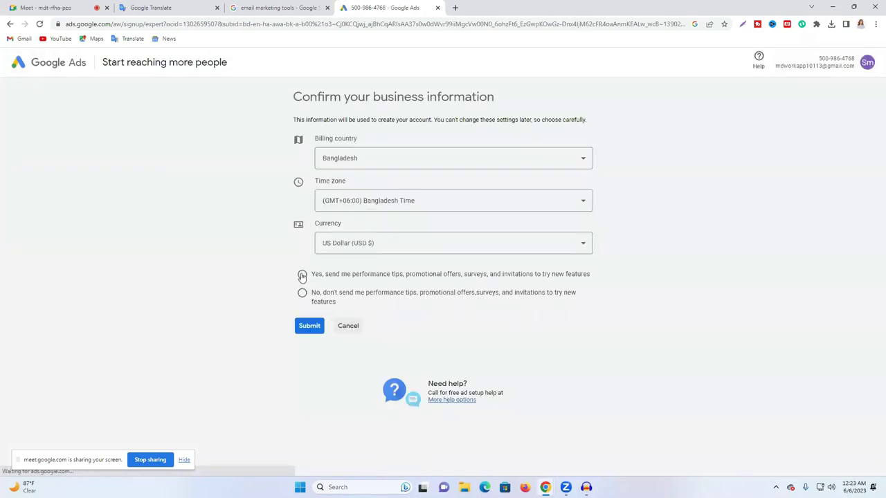
pyautogui.click(308, 327)
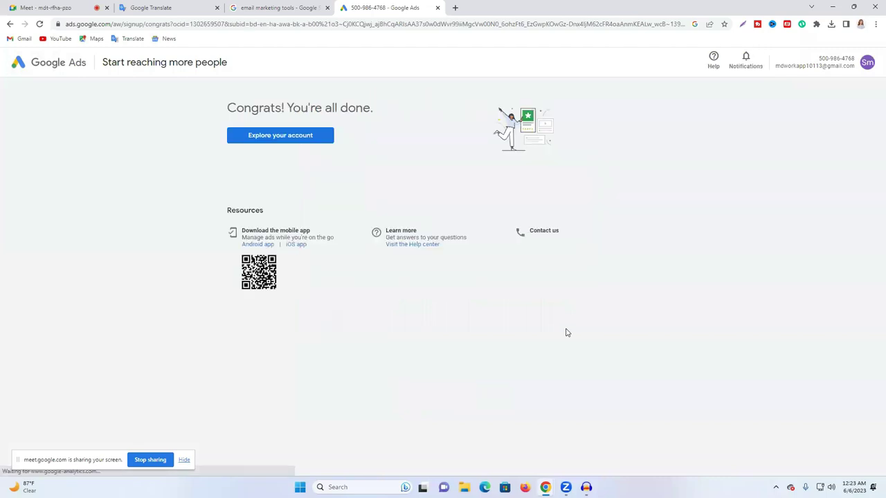
pyautogui.click(330, 140)
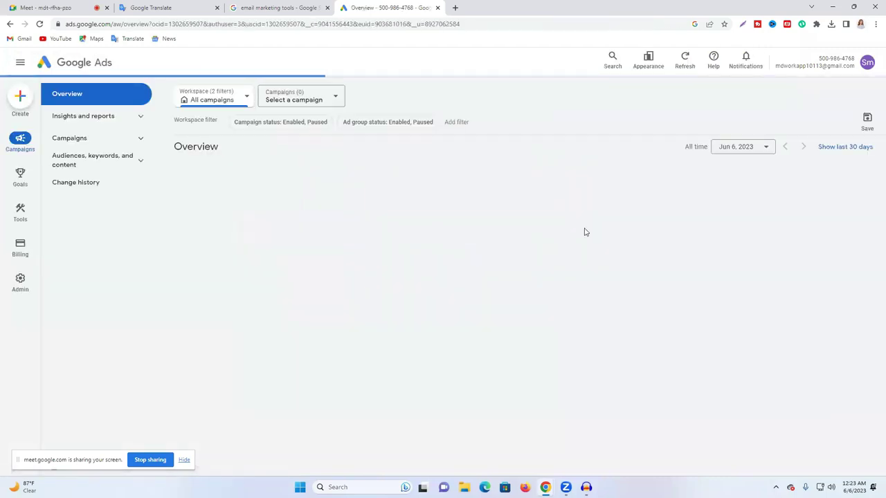
# - Switch to the other Google Ads account under the same Google account and close the new account's tab
pyautogui.click(869, 67)
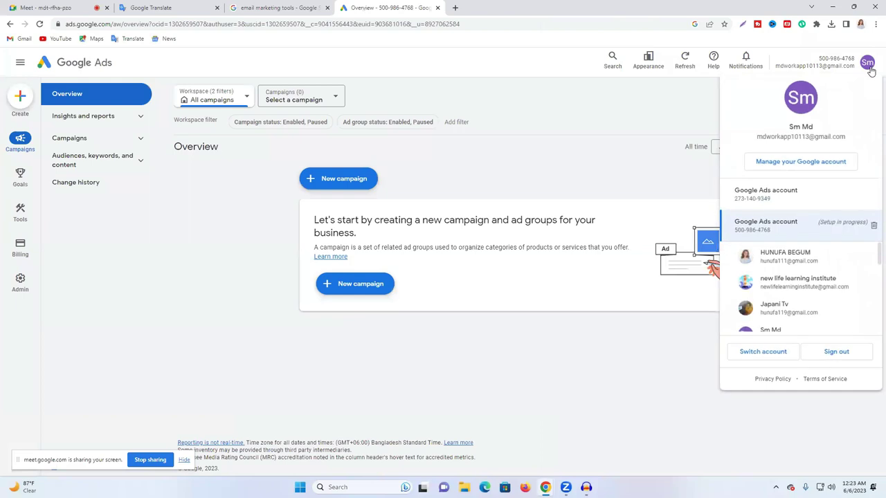
pyautogui.click(779, 194)
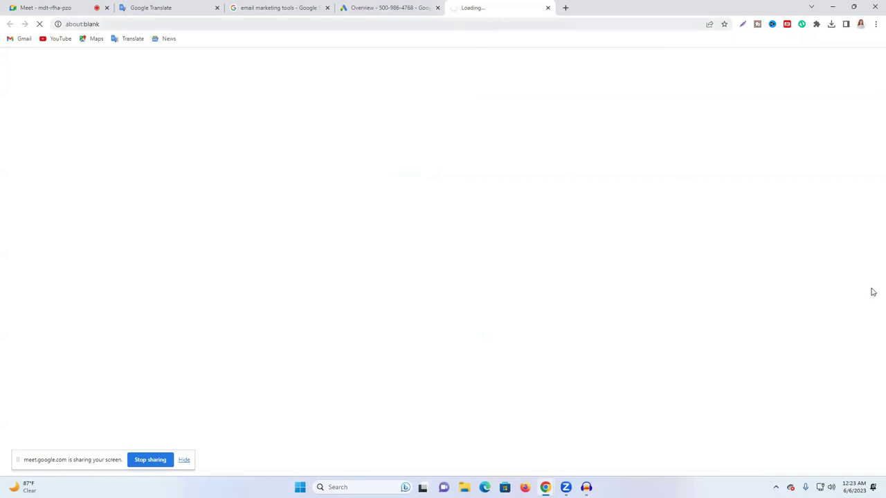
pyautogui.click(379, 8)
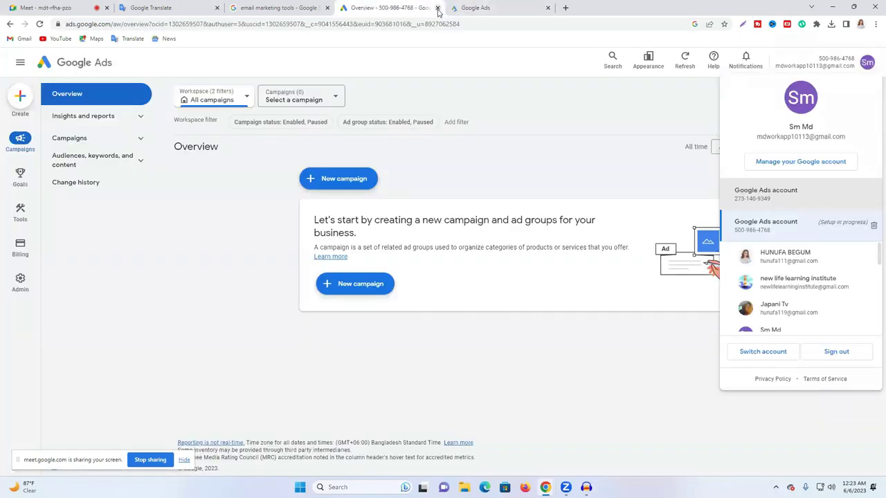
pyautogui.click(437, 8)
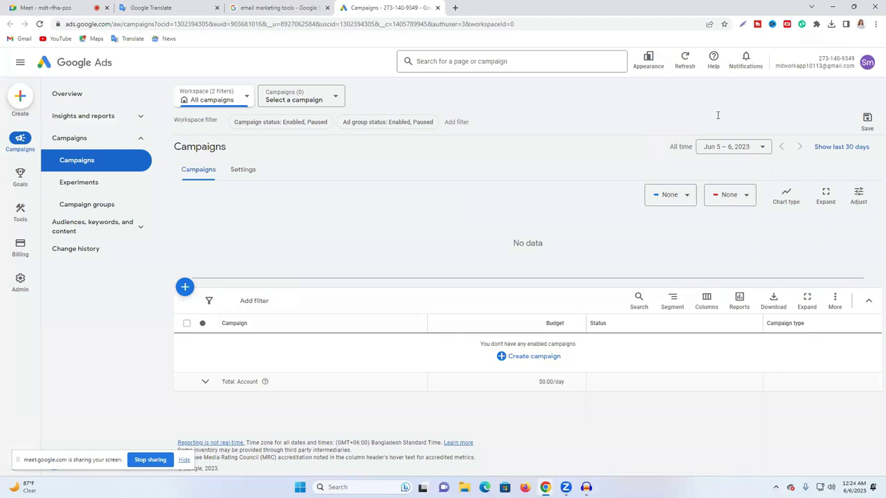
# - Check the list of Google Ads accounts and view the current account's Overview page
pyautogui.click(870, 62)
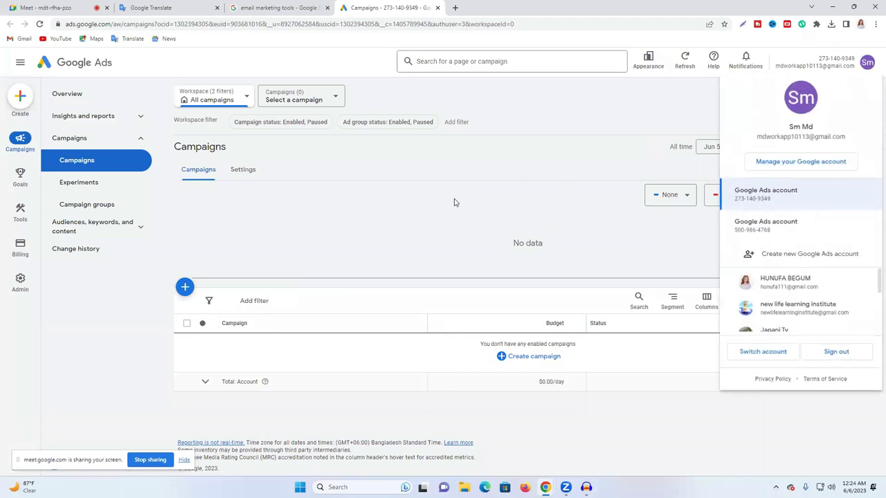
pyautogui.click(476, 203)
pyautogui.click(20, 69)
pyautogui.click(20, 70)
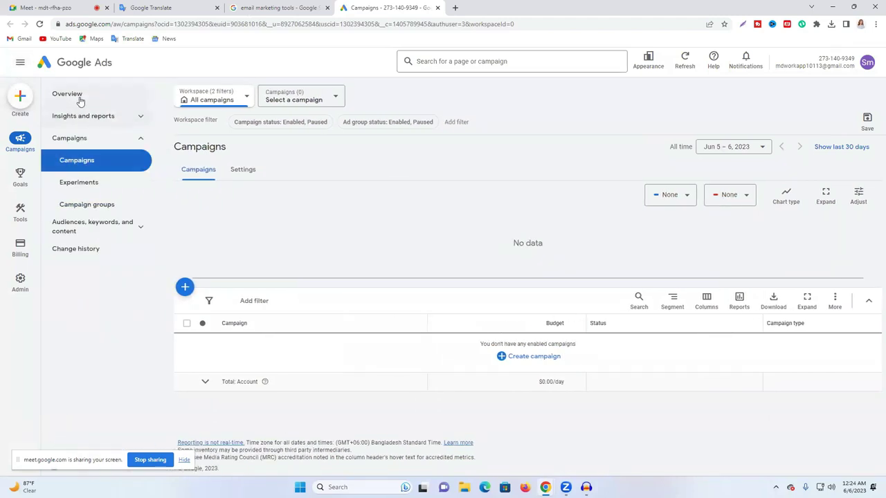
pyautogui.click(67, 94)
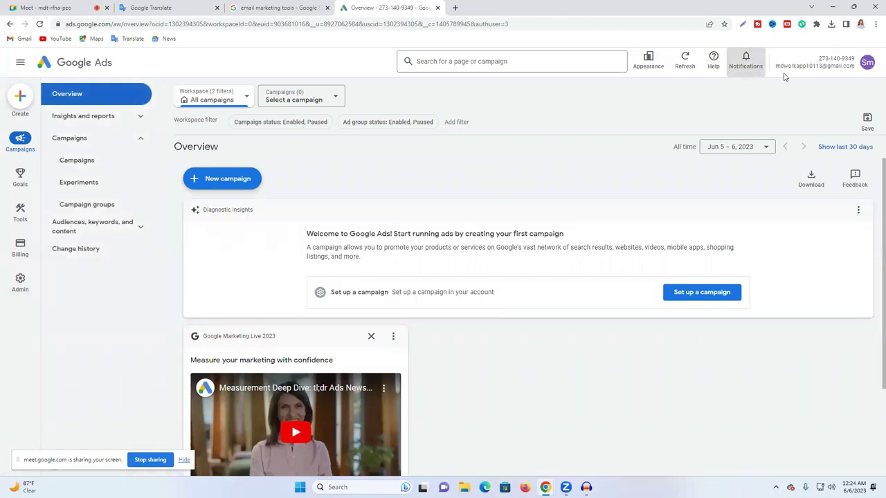
# - Open the newly created Google Ads account from the account list, then close both Google Ads tabs
pyautogui.click(867, 63)
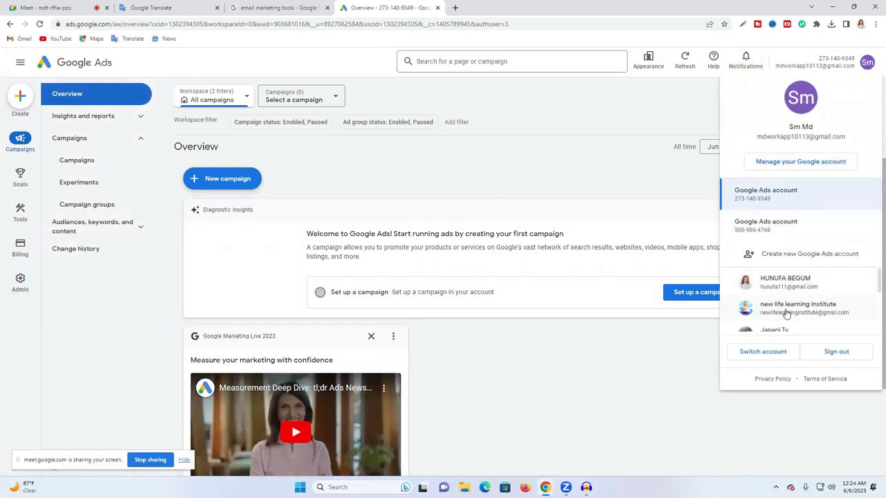
pyautogui.click(798, 221)
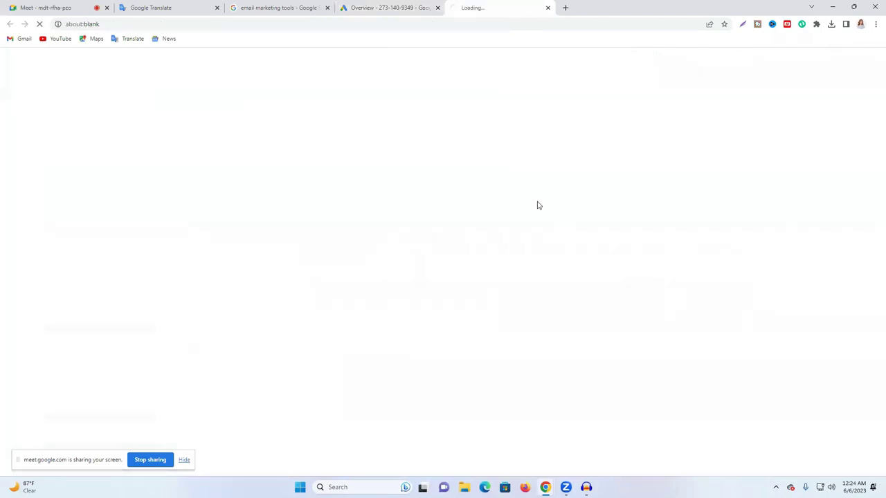
pyautogui.click(438, 7)
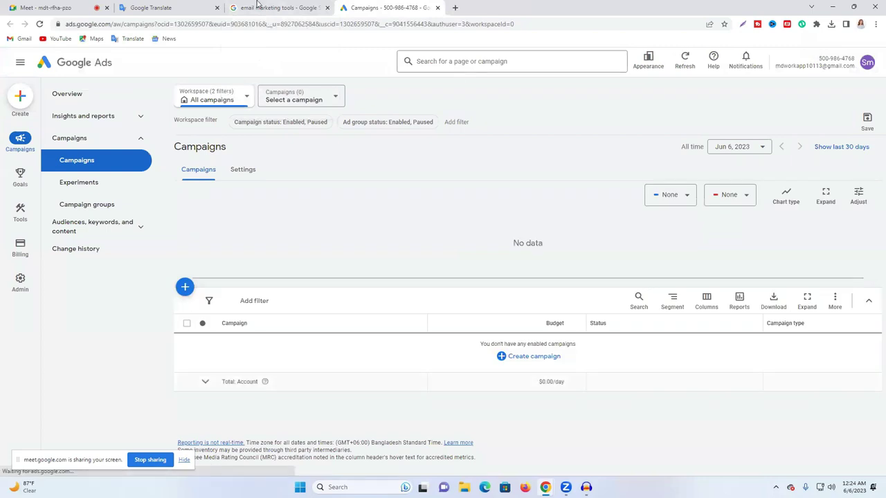
pyautogui.click(437, 7)
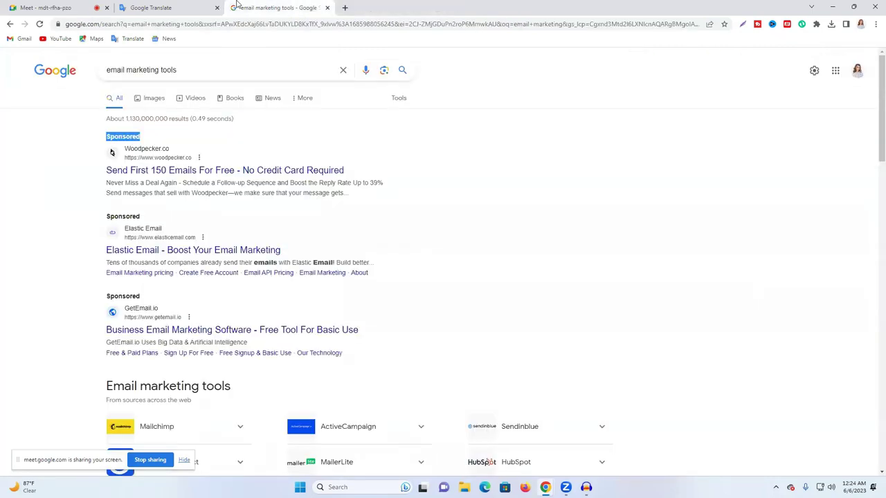
# - Copy the topic "Google Seacrh campaign" from the English source text in Google Translate
pyautogui.click(194, 9)
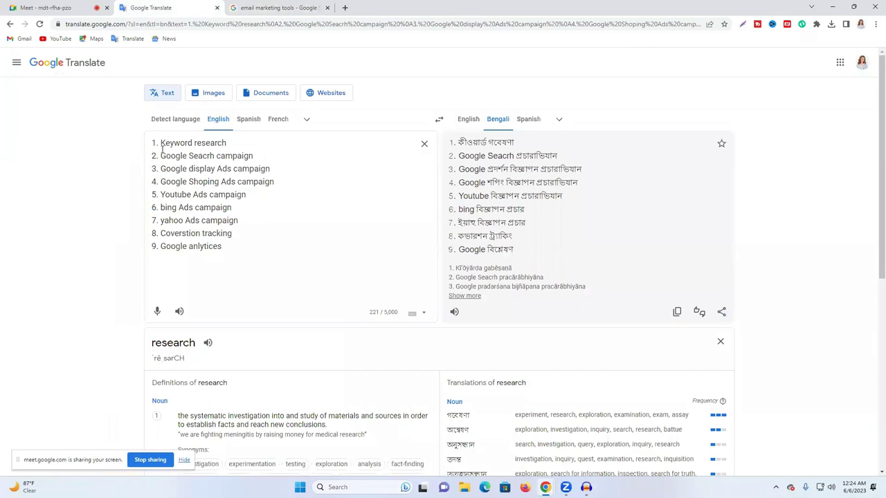
pyautogui.moveTo(159, 156); pyautogui.dragTo(253, 158)
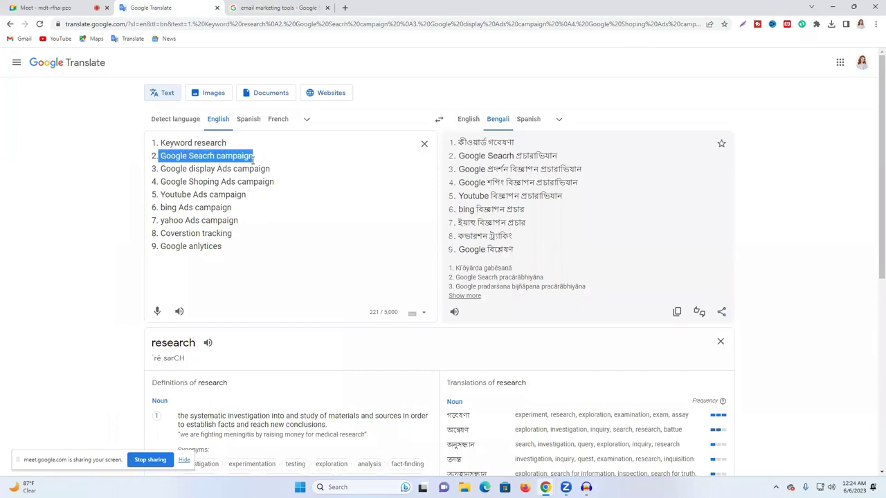
pyautogui.rightClick(249, 158)
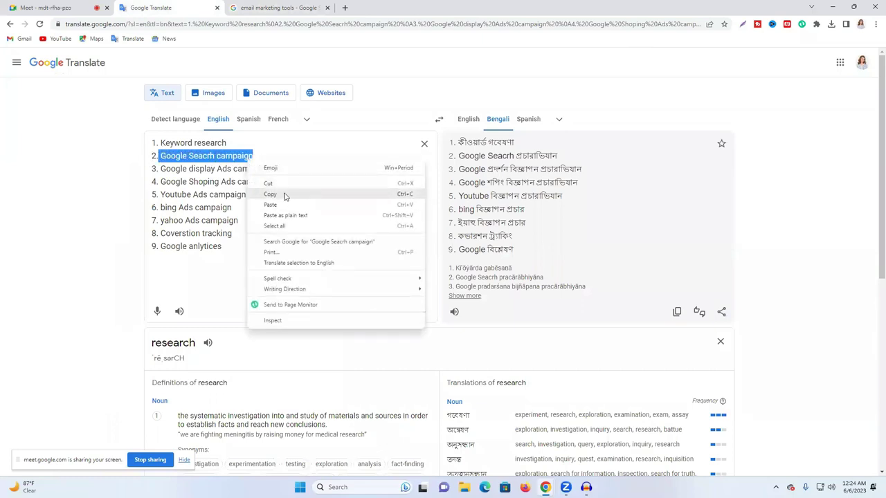
pyautogui.click(284, 196)
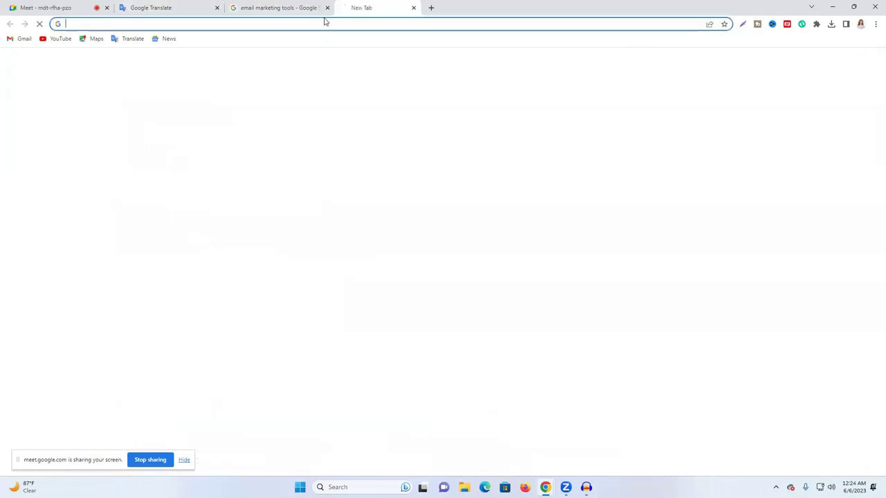
# - Search Google in a new tab for "Google Search campaign sample" with the corrected spelling and show the image results
pyautogui.click(344, 7)
pyautogui.click(312, 26)
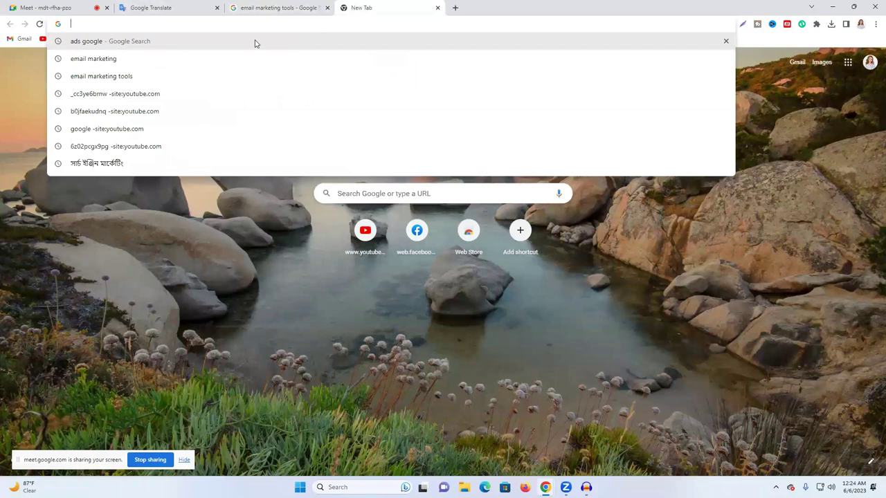
pyautogui.hotkey('ctrl', 'v')
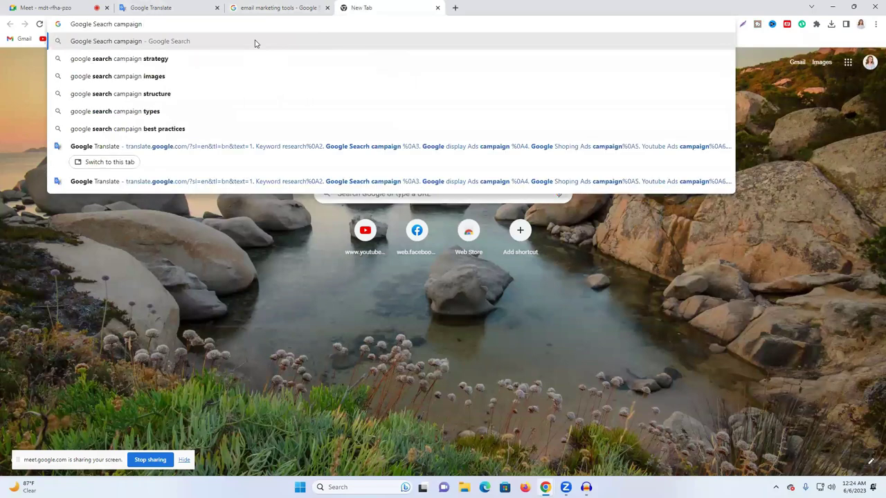
pyautogui.write('sa')
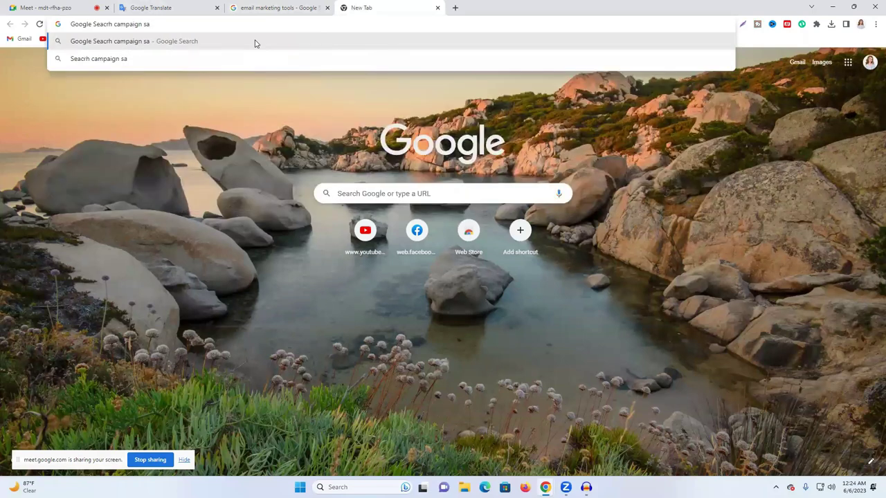
pyautogui.write('mple')
pyautogui.press('Return')
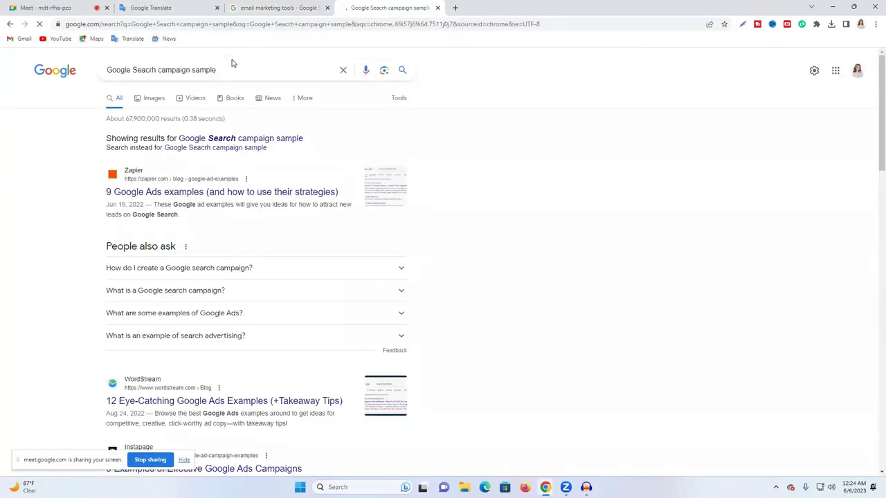
pyautogui.click(251, 139)
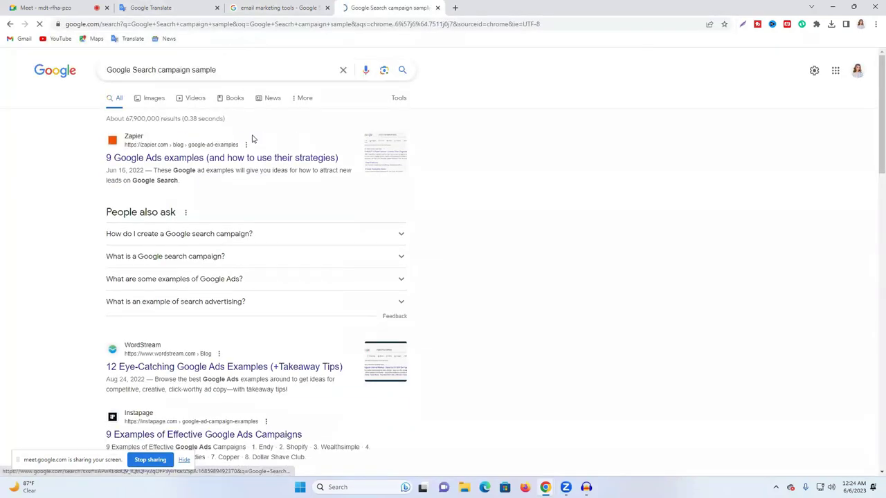
pyautogui.click(163, 99)
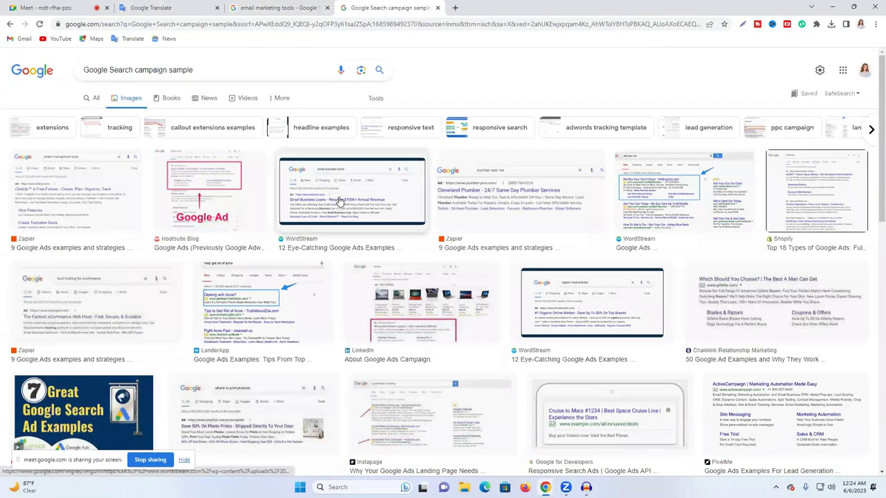
# - Preview the WordStream small business loans ad sample and the LanderApp acne ad sample among the image results
pyautogui.click(339, 204)
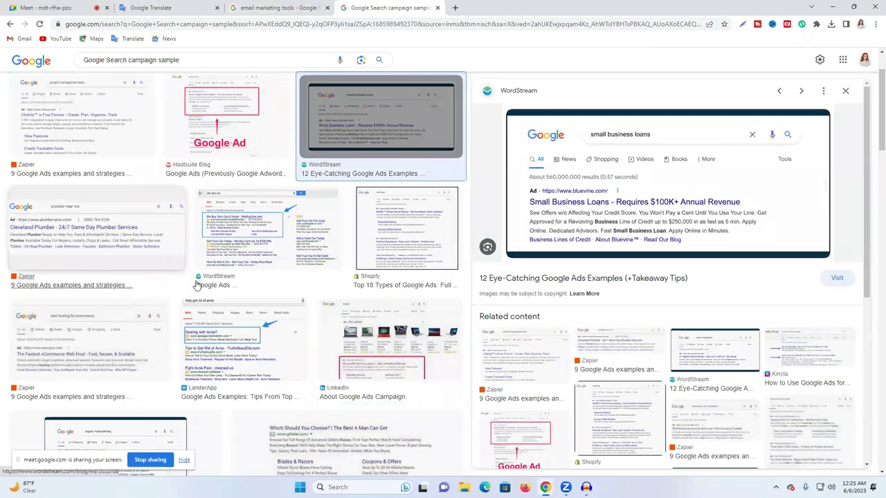
pyautogui.scroll(-1, 284, 263)
pyautogui.scroll(-1, 285, 263)
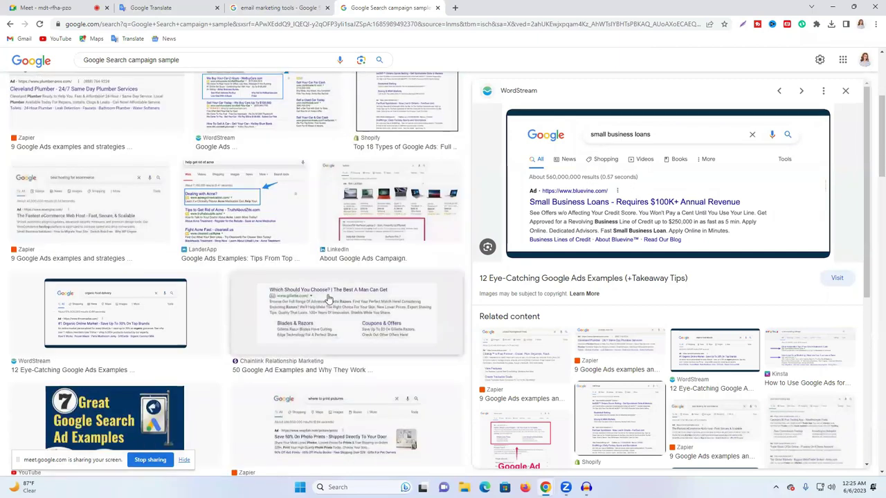
pyautogui.click(227, 203)
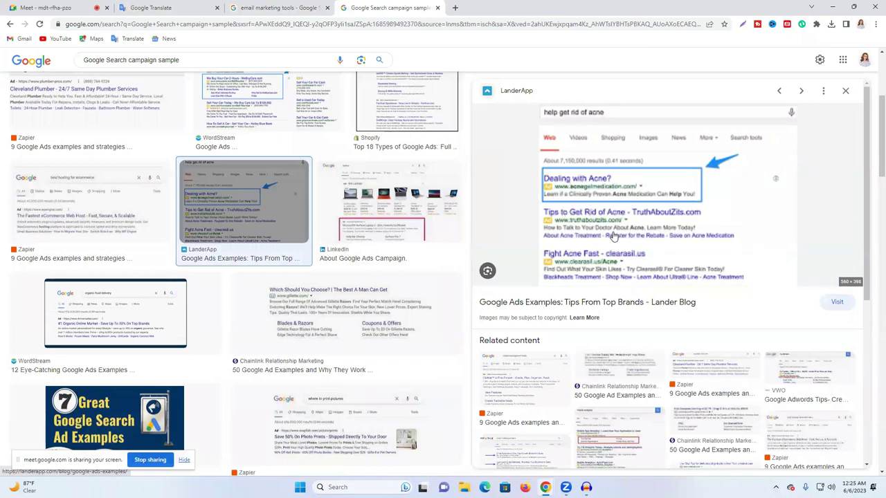
pyautogui.scroll(-1, 618, 210)
pyautogui.scroll(2, 256, 157)
pyautogui.scroll(2, 420, 249)
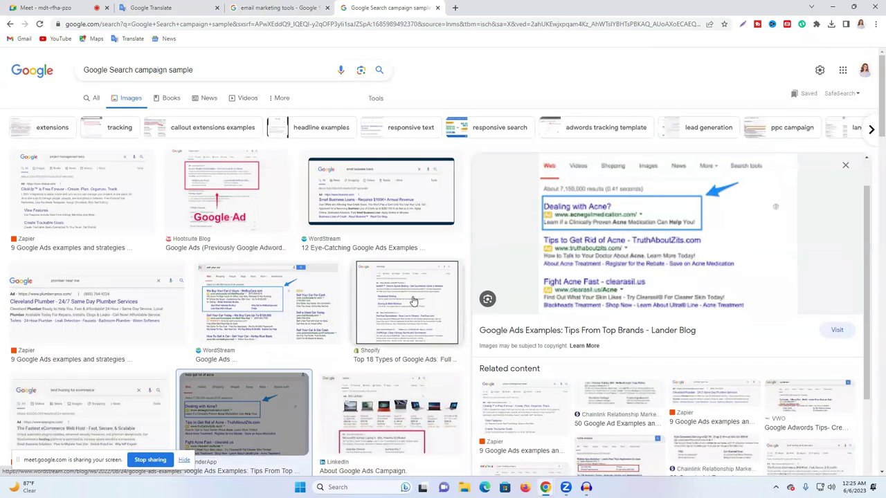
# - Preview Shopify's "Top 18 Types of Google Ads" image, glance at the Meet call, and examine the sample's search ads
pyautogui.click(414, 303)
pyautogui.click(88, 6)
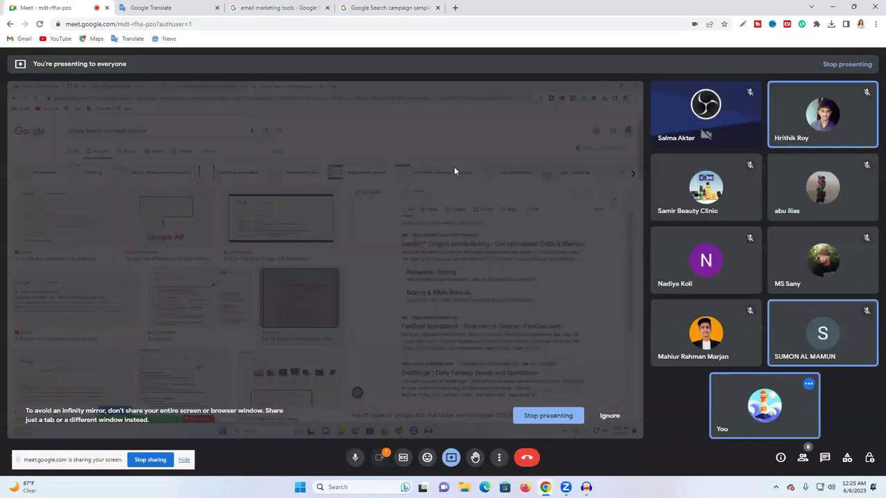
pyautogui.hotkey('ctrl', 'shift', 'Tab')
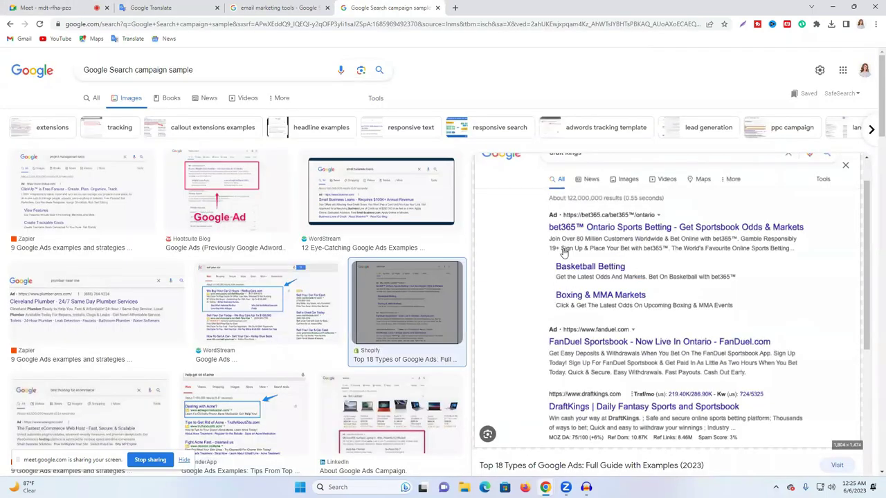
pyautogui.scroll(-1, 564, 253)
pyautogui.scroll(3, 634, 284)
pyautogui.scroll(-2, 569, 271)
pyautogui.scroll(3, 572, 217)
# - Copy the topic "Google display Ads campaign" from the English source text in Google Translate
pyautogui.click(151, 8)
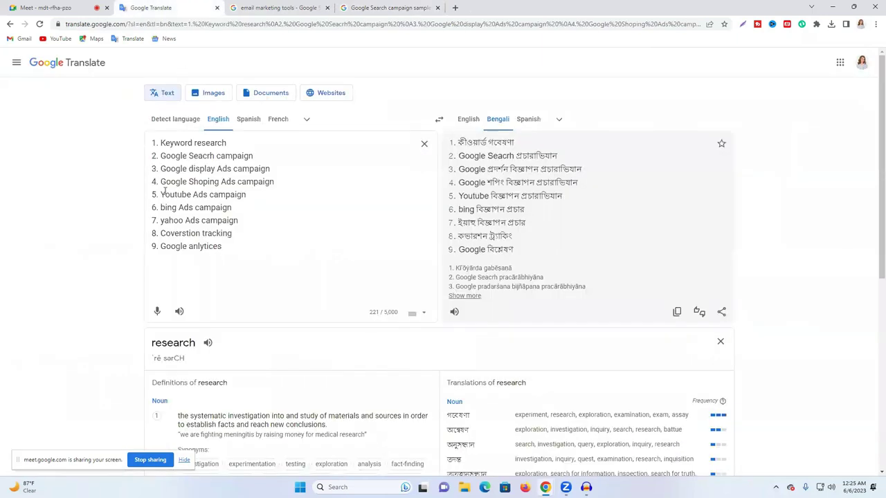
pyautogui.moveTo(215, 169); pyautogui.dragTo(270, 169)
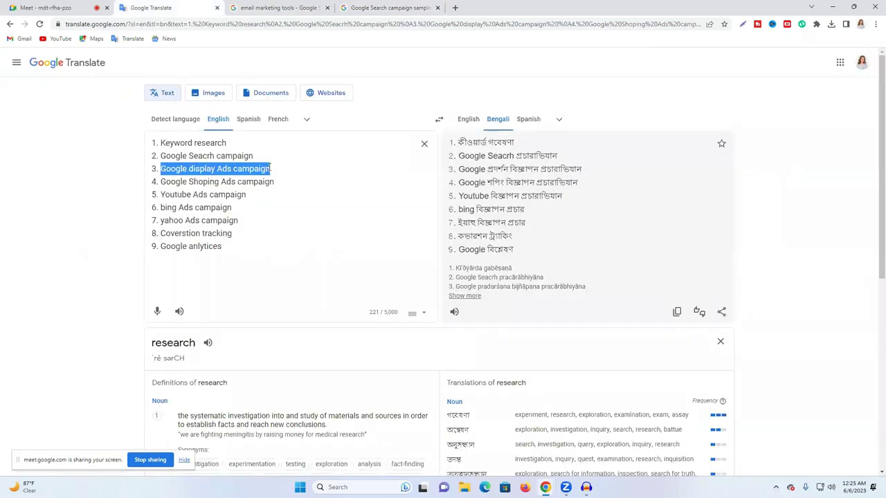
pyautogui.rightClick(265, 171)
pyautogui.click(311, 203)
# - Change the image search query to "Google display Ads campaign sample" and run it
pyautogui.click(365, 8)
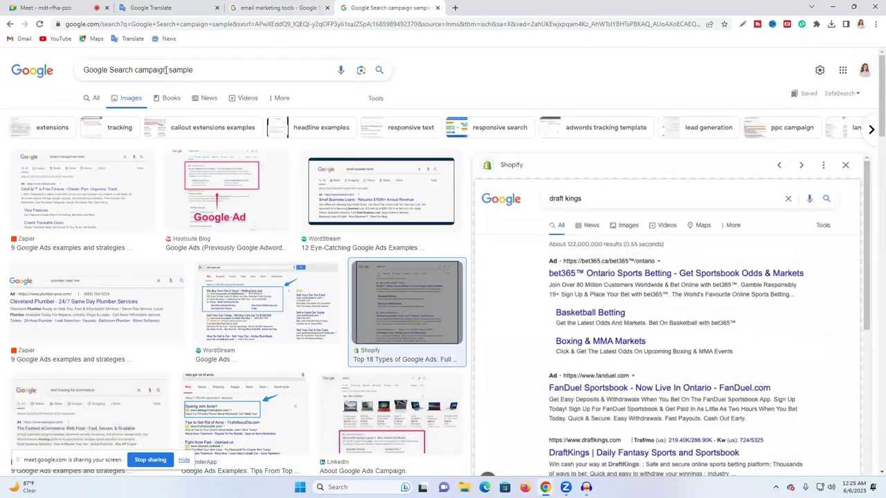
pyautogui.moveTo(166, 70); pyautogui.dragTo(82, 72)
pyautogui.hotkey('ctrl', 'v')
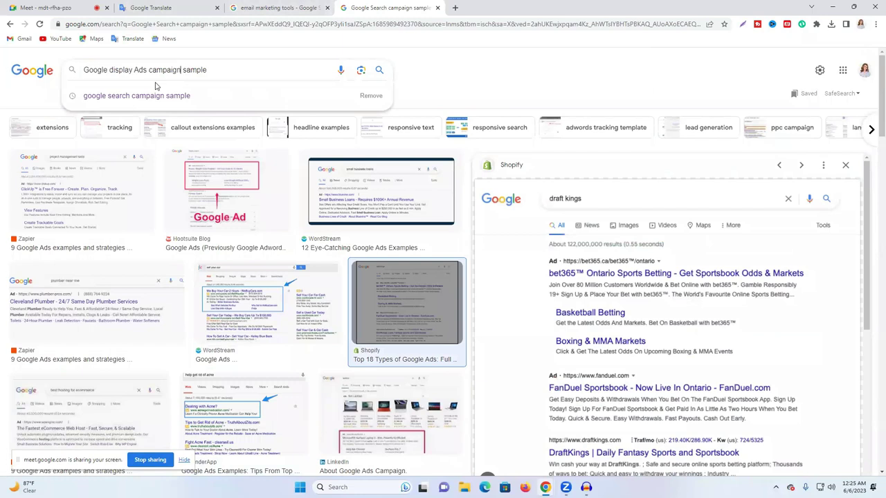
pyautogui.press('Return')
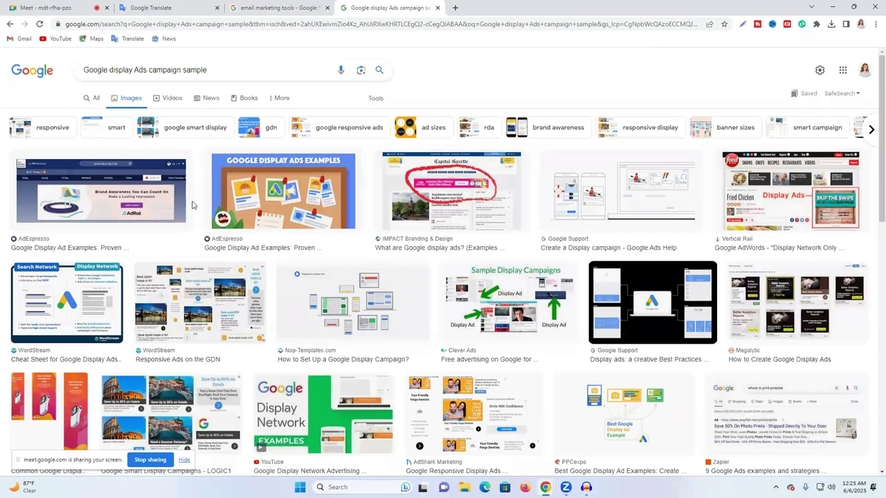
# - Preview the display ad samples from AdEspresso, IMPACT Branding & Design and Megalytic in the image results
pyautogui.click(136, 211)
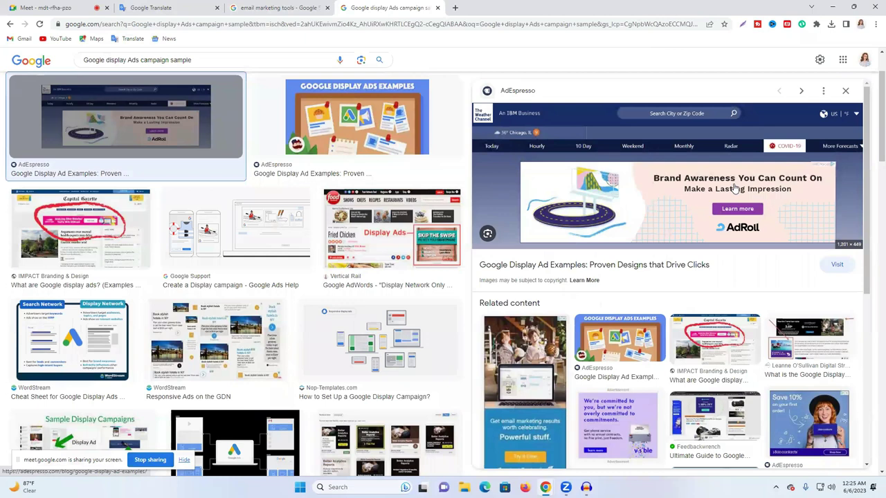
pyautogui.click(711, 344)
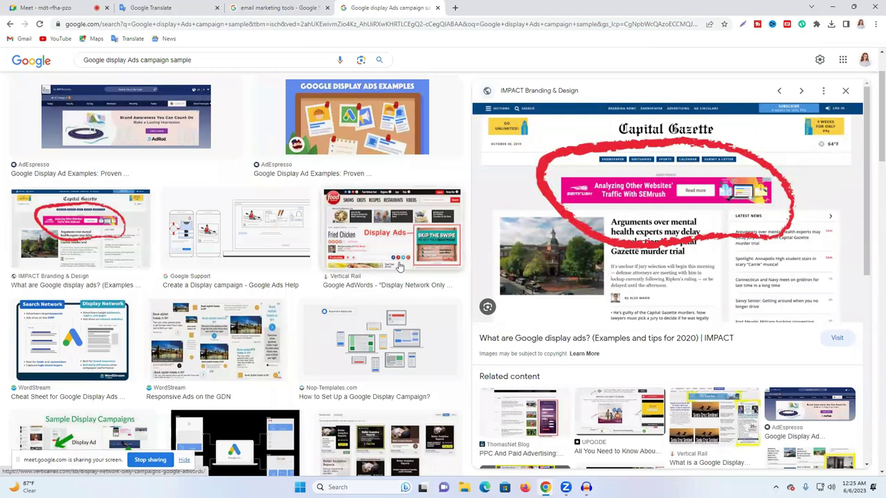
pyautogui.scroll(-1, 416, 263)
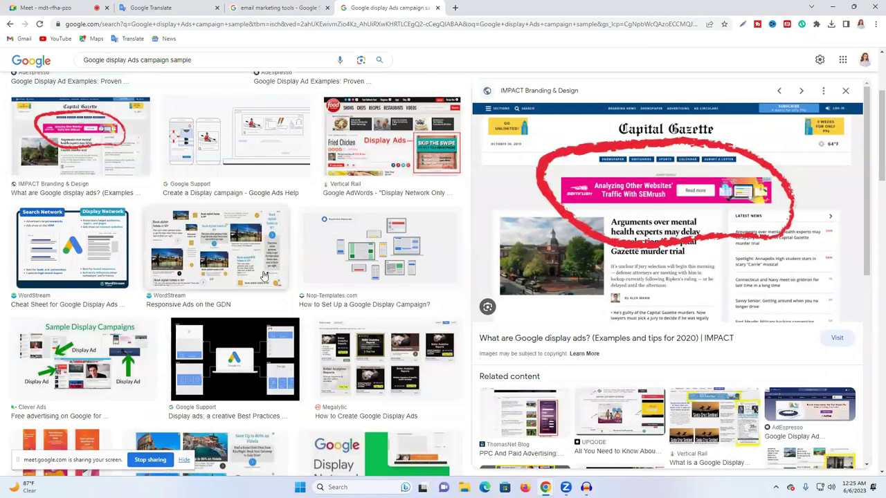
pyautogui.click(382, 368)
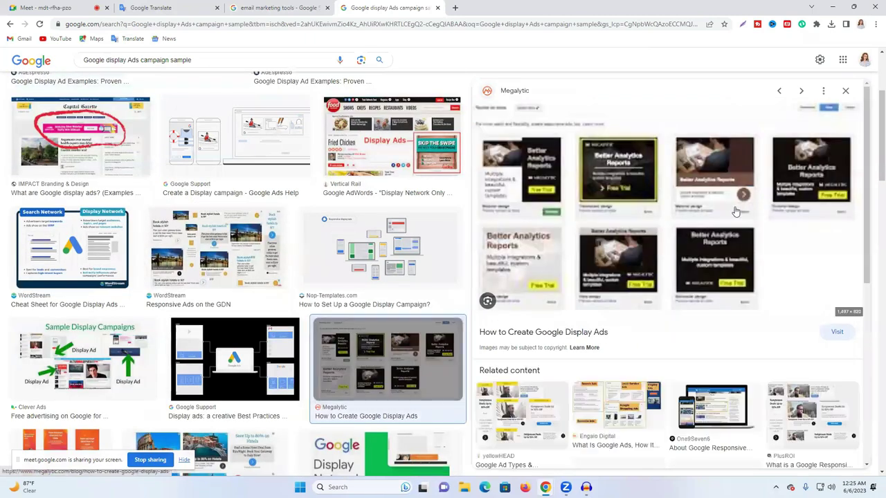
# - Open a new browser tab
pyautogui.click(455, 8)
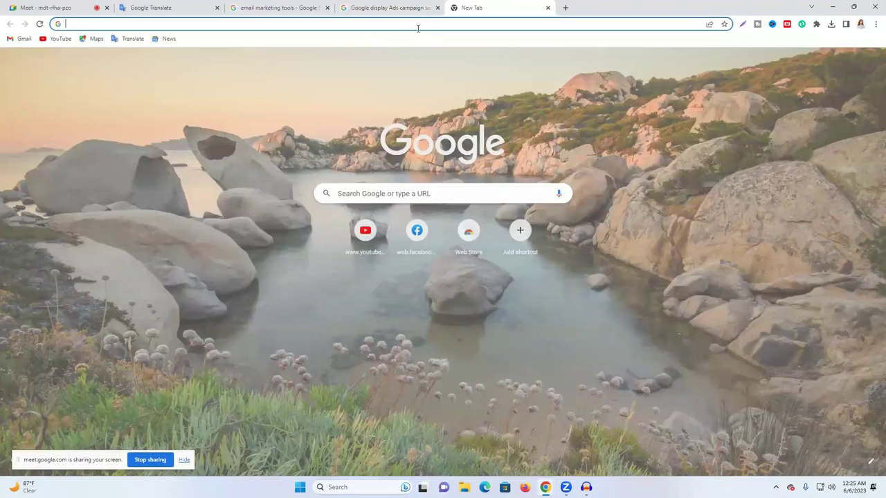